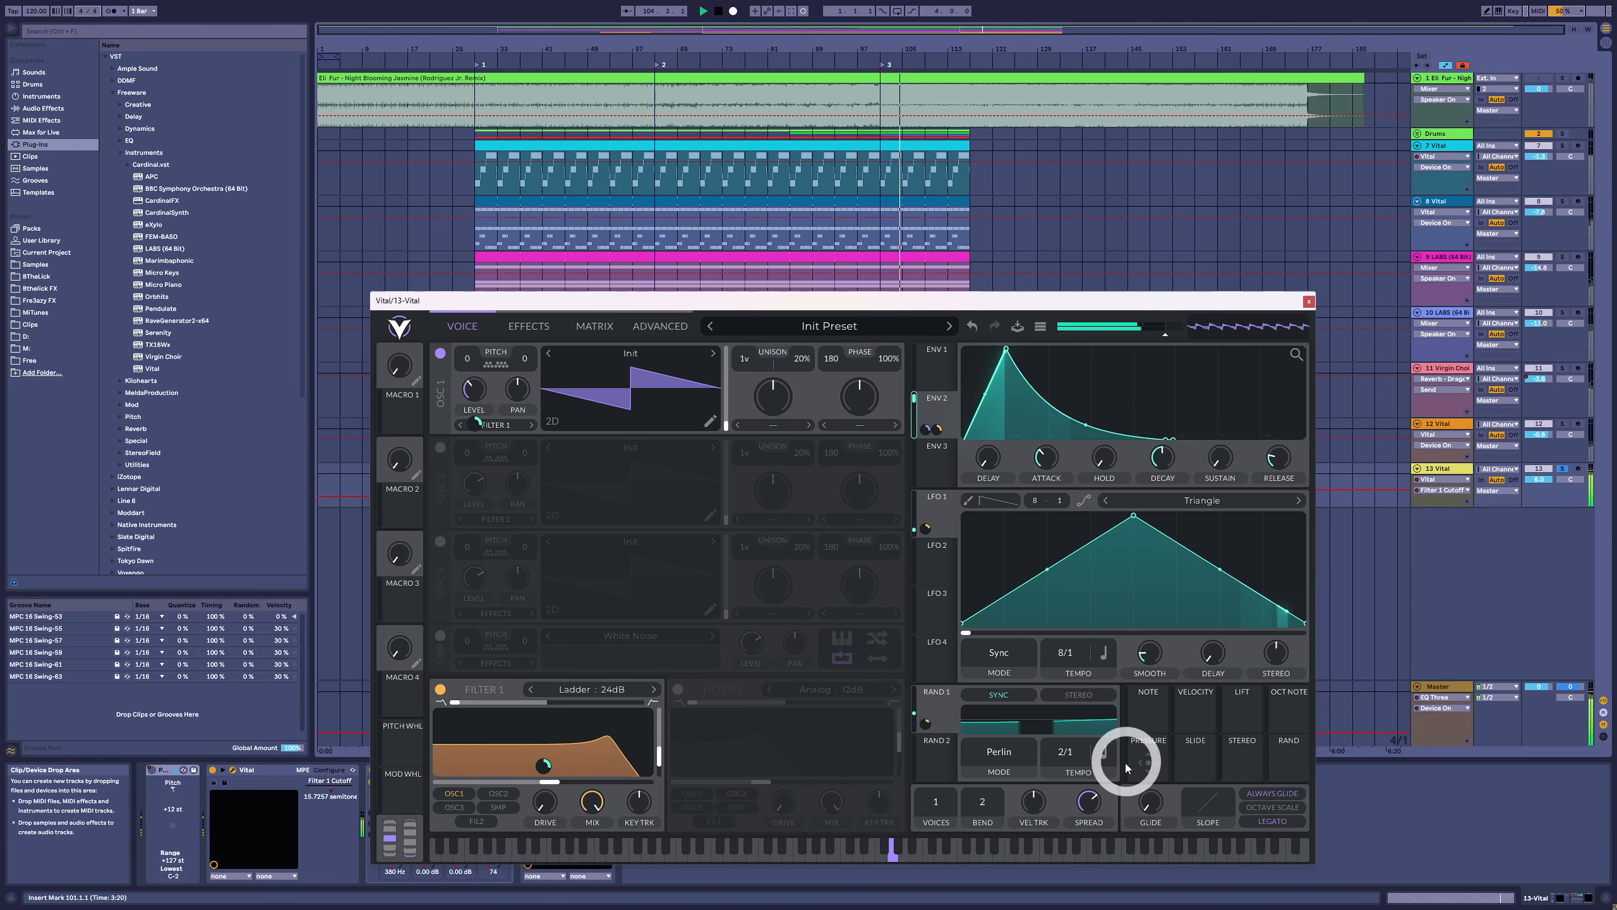
Check which parameter the RAND 1 modulator drives and inspect its sync setting in the 13-Vital patch
mouse_move(928, 725)
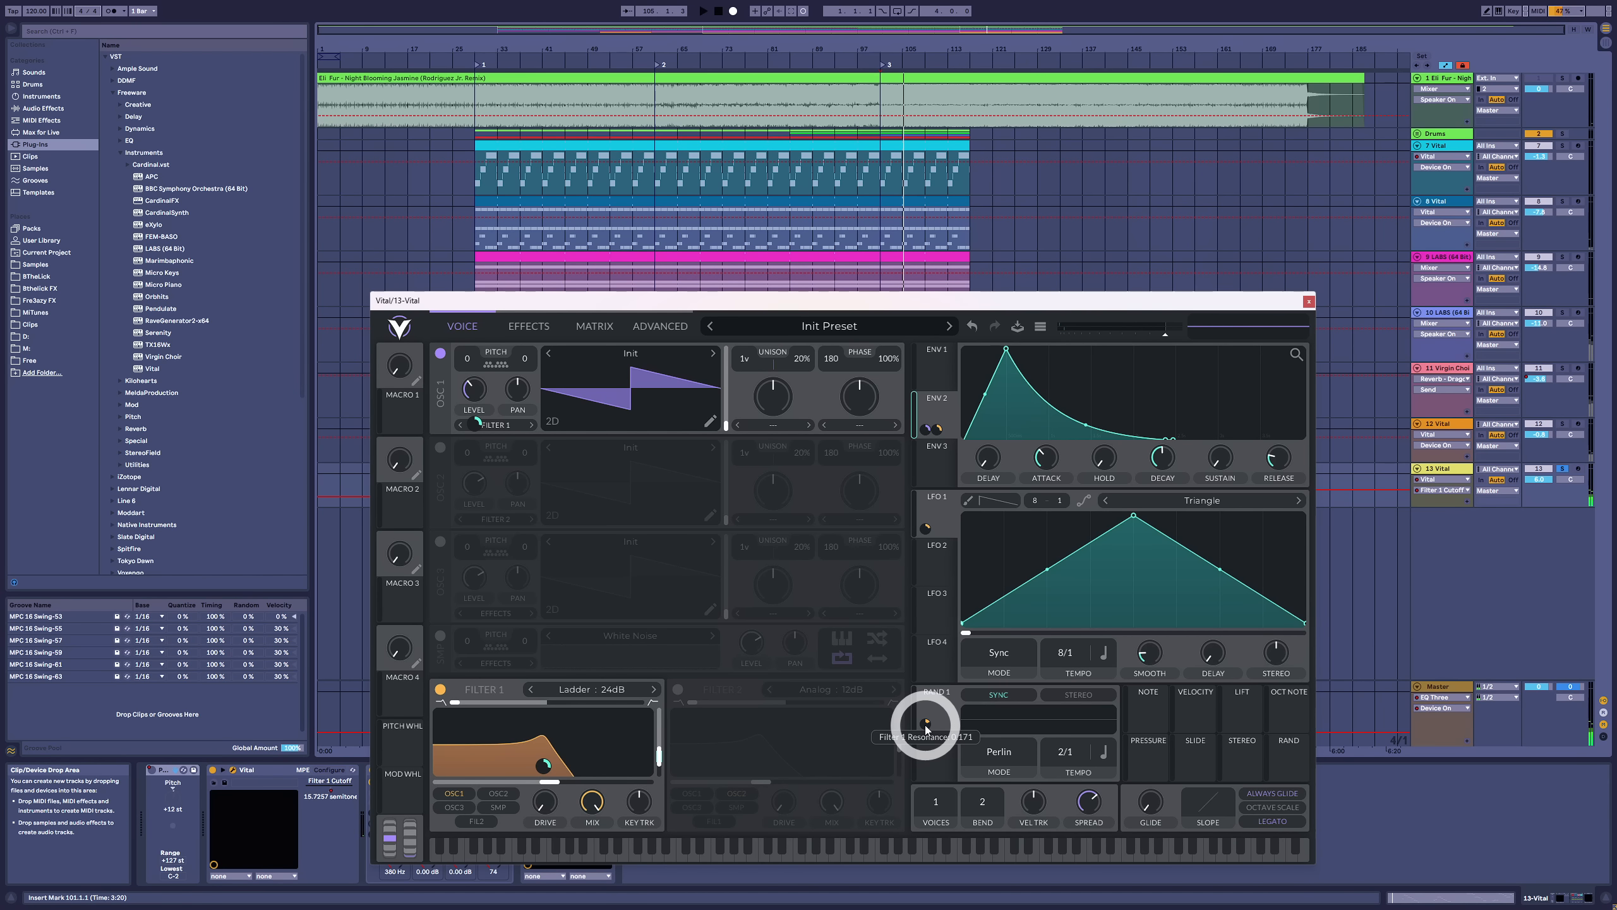
left_click(1000, 697)
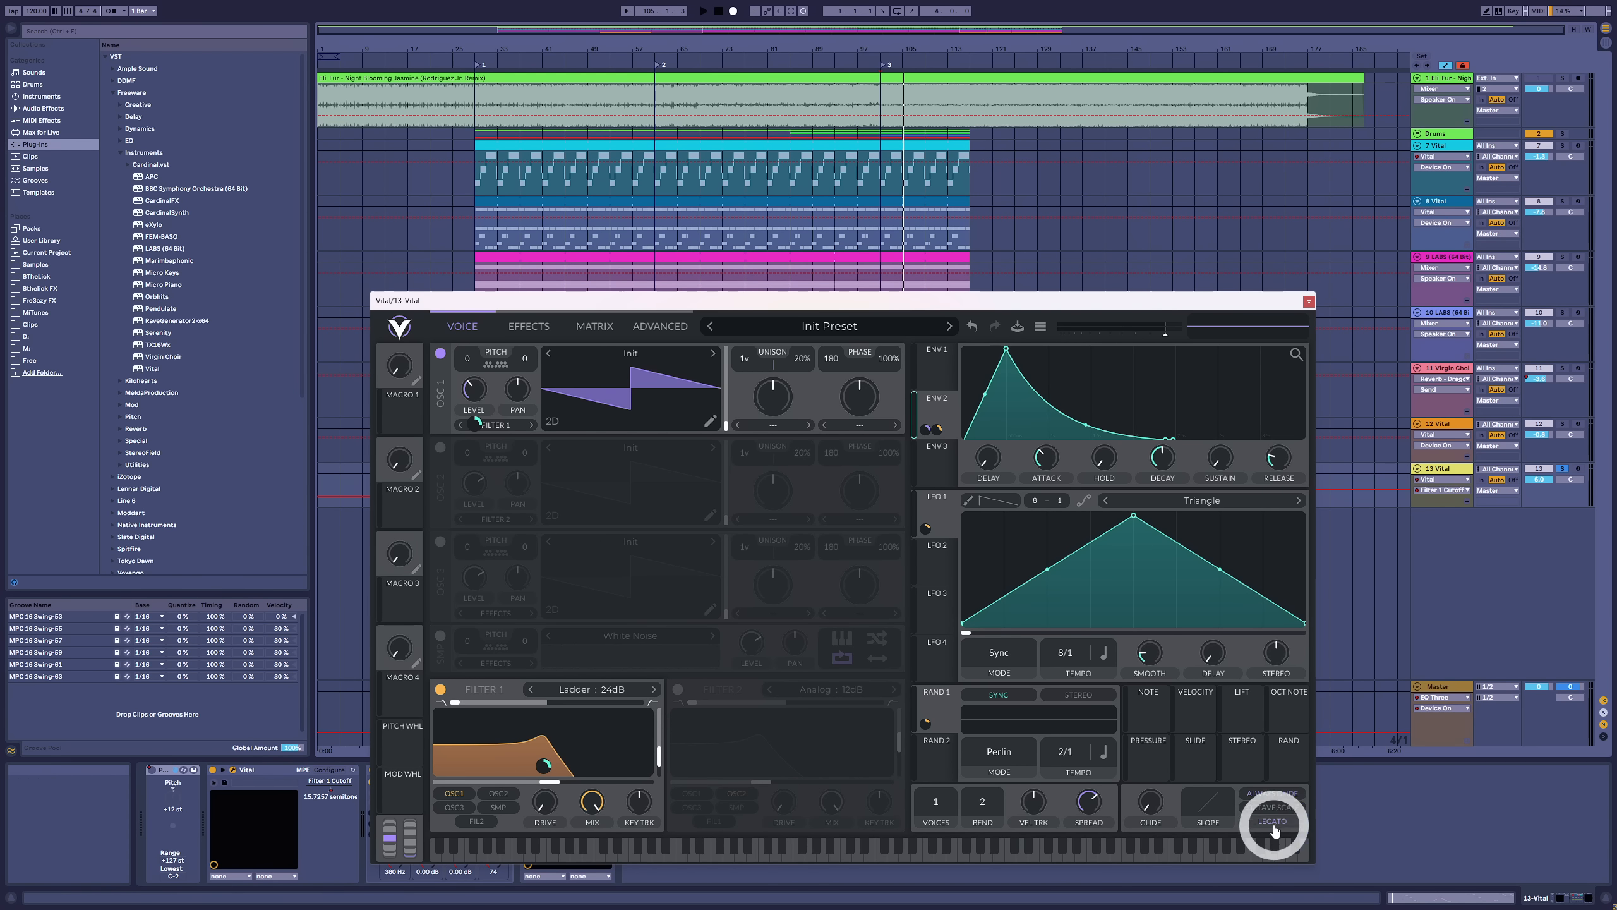
Try the 13-Vital patch with 4 voices during playback, and return the voice count to 1
left_click_drag(948, 813, 949, 778)
left_click_drag(933, 699, 940, 843)
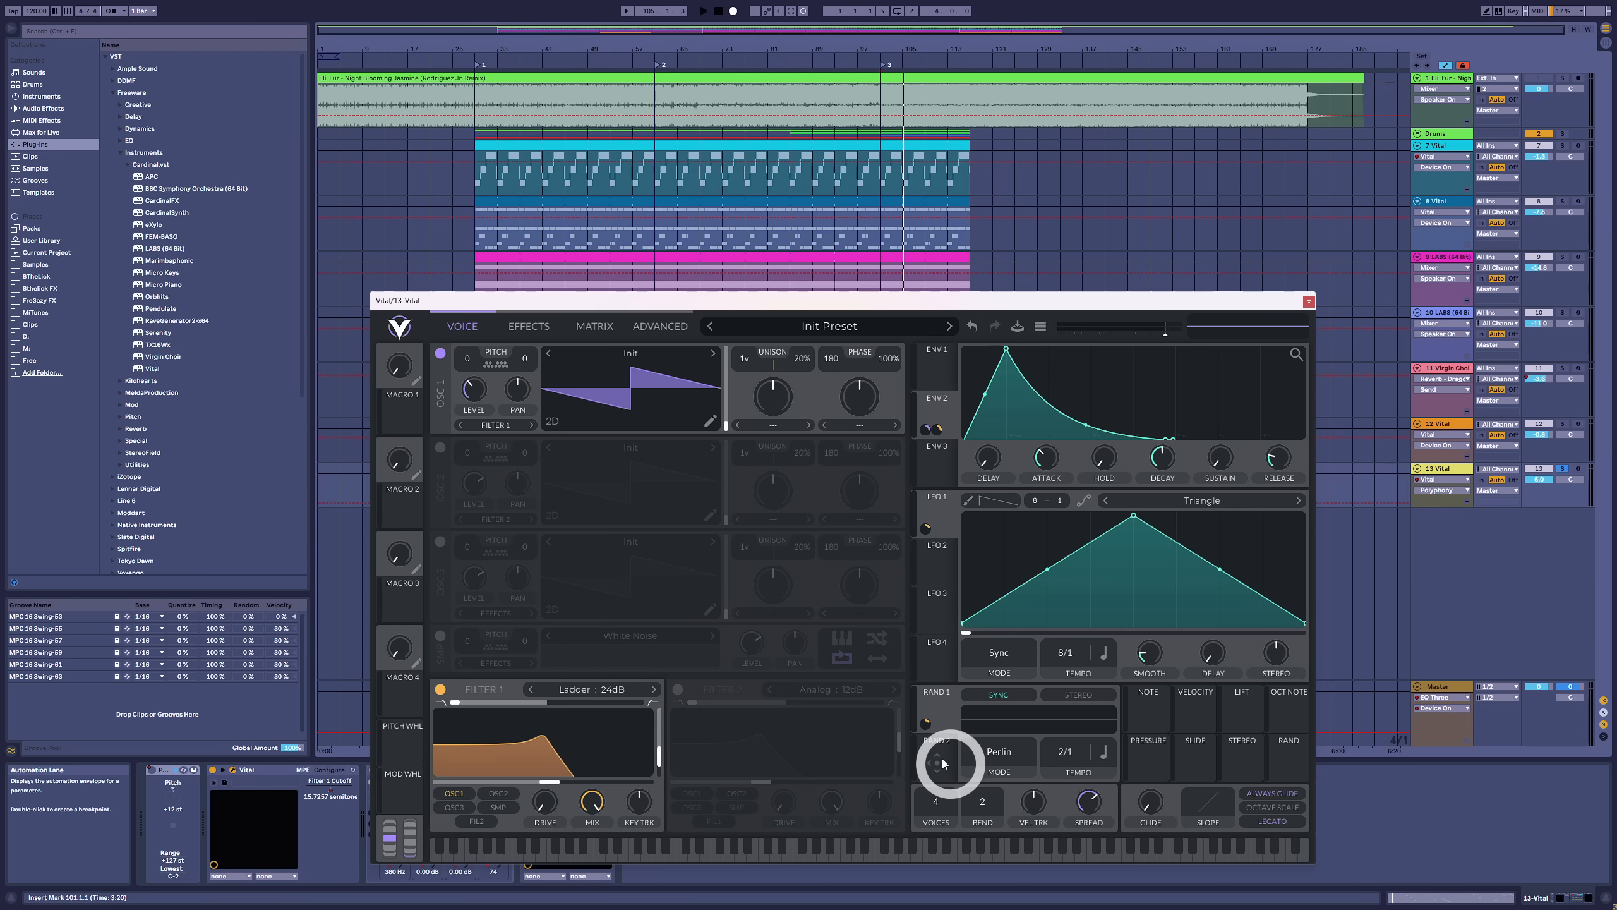
key("space")
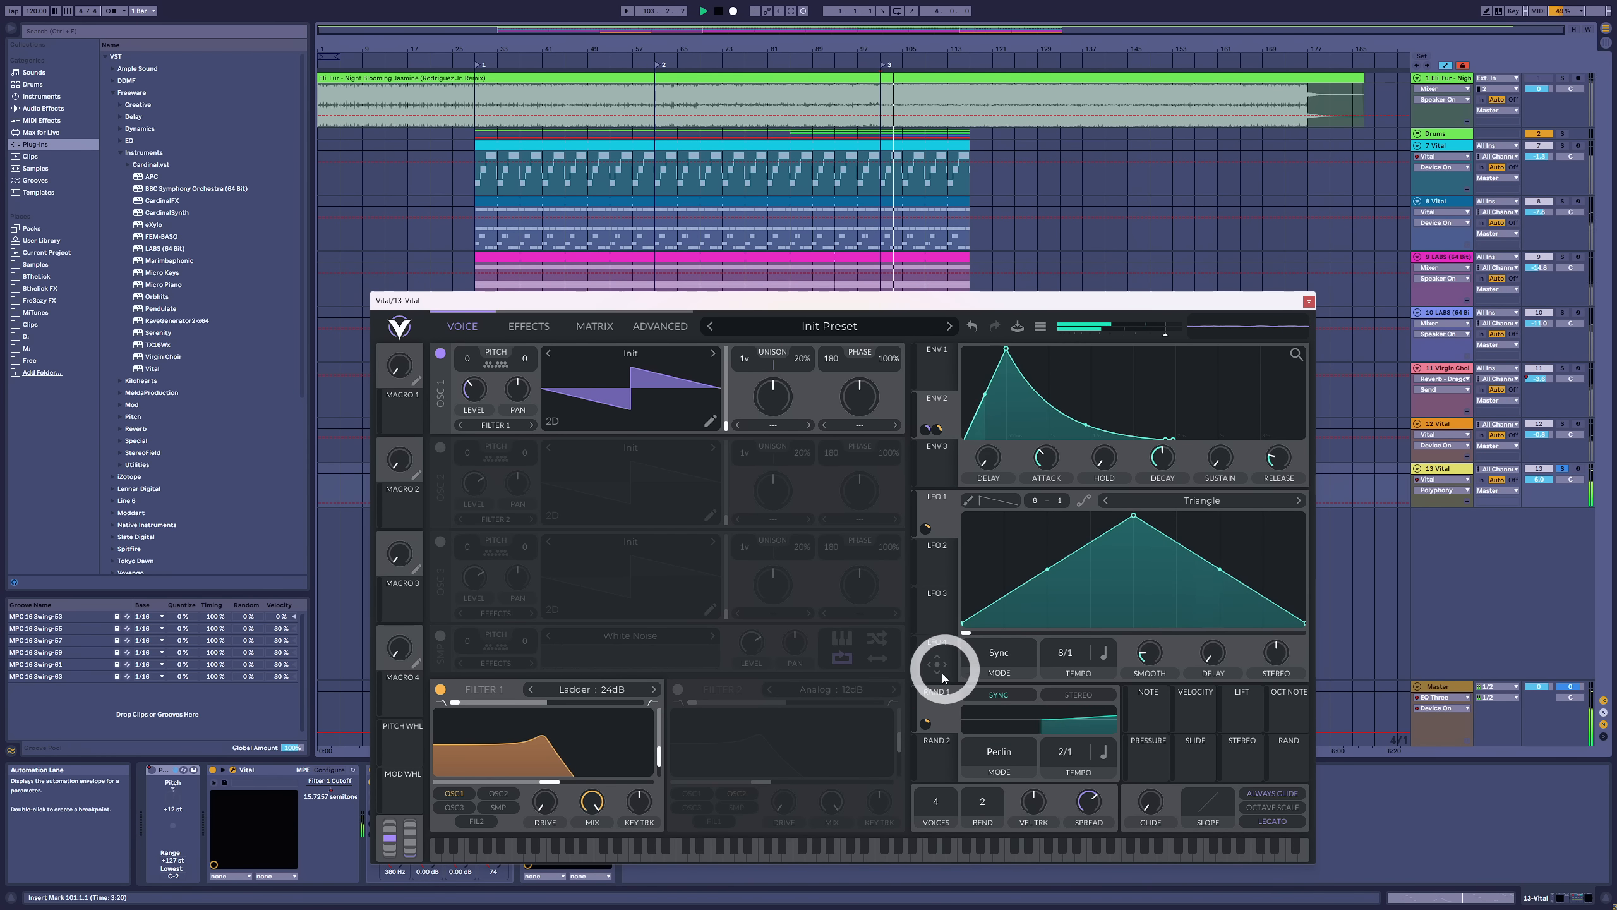
key("space")
left_click_drag(934, 802, 940, 864)
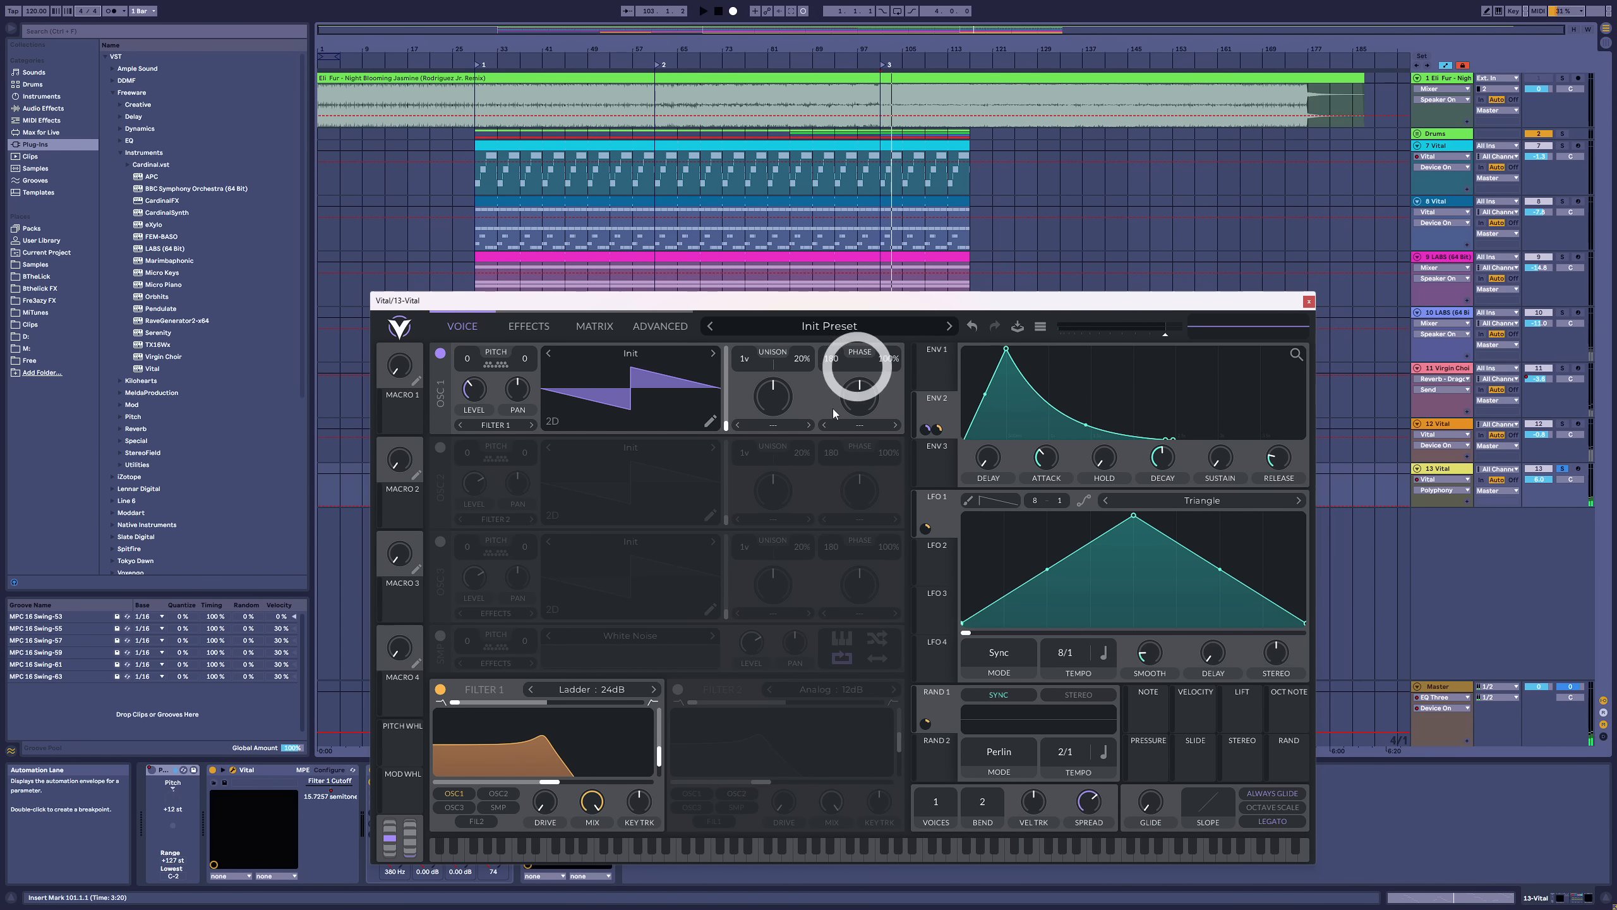
Examine the 13-Vital effects chain, including its distortion, delay, EQ, filter and reverb settings
left_click(531, 326)
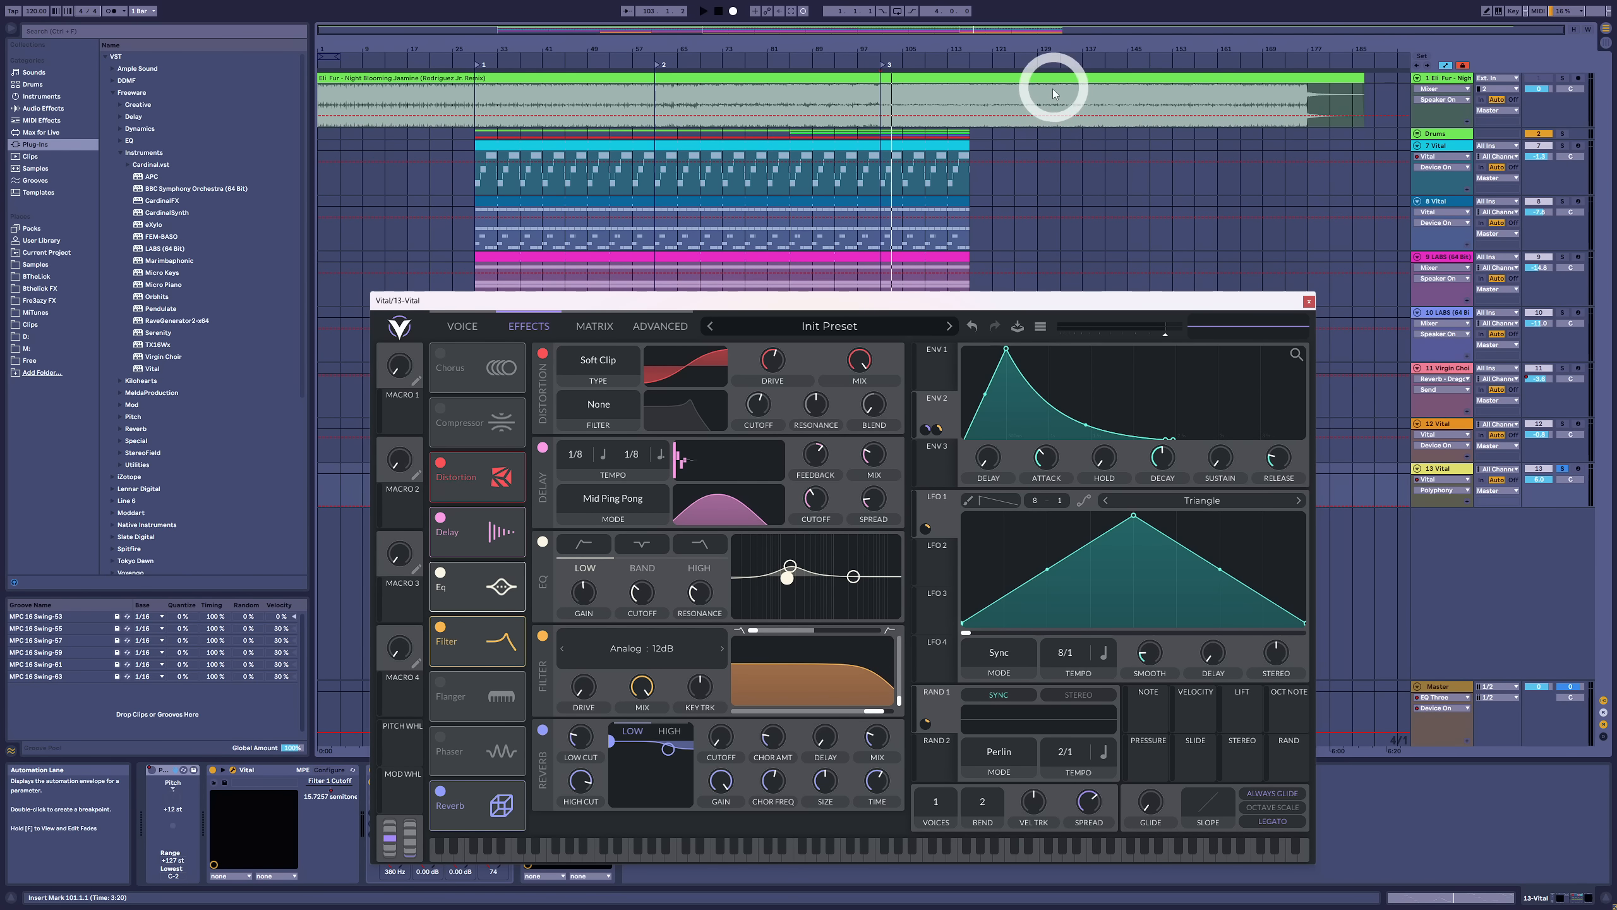
mouse_move(931, 441)
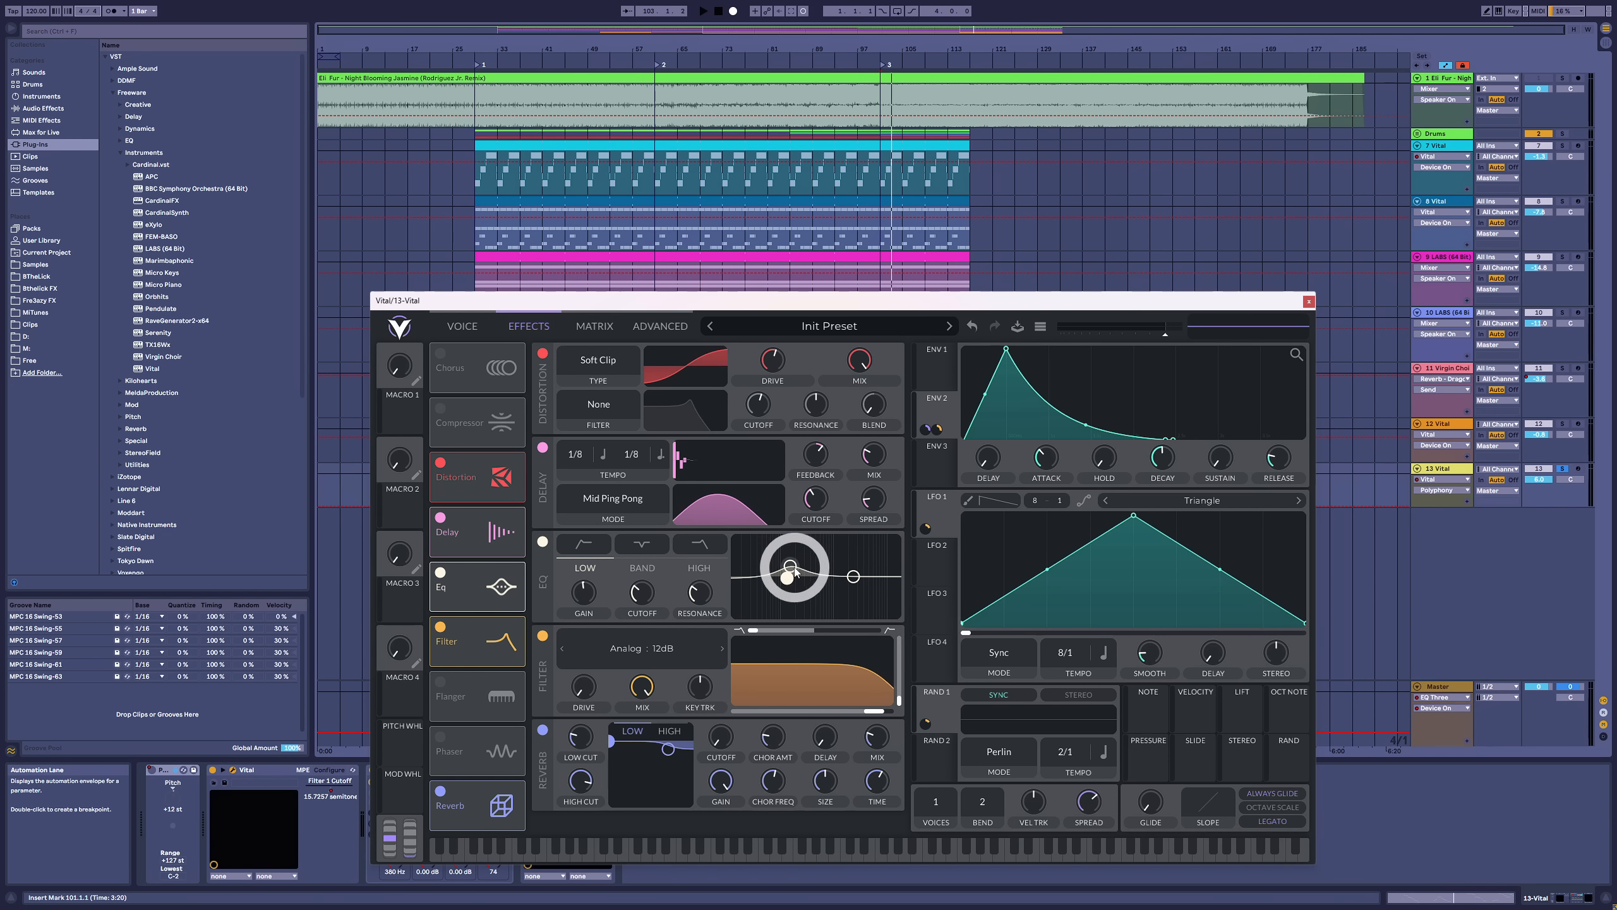
mouse_move(796, 586)
left_mouse_down()
mouse_move(806, 534)
mouse_move(788, 536)
mouse_move(791, 569)
left_mouse_up()
Play the arrangement with all tracks audible, and check the SideKick2 settings on the 13-Vital track
key("space")
key("space")
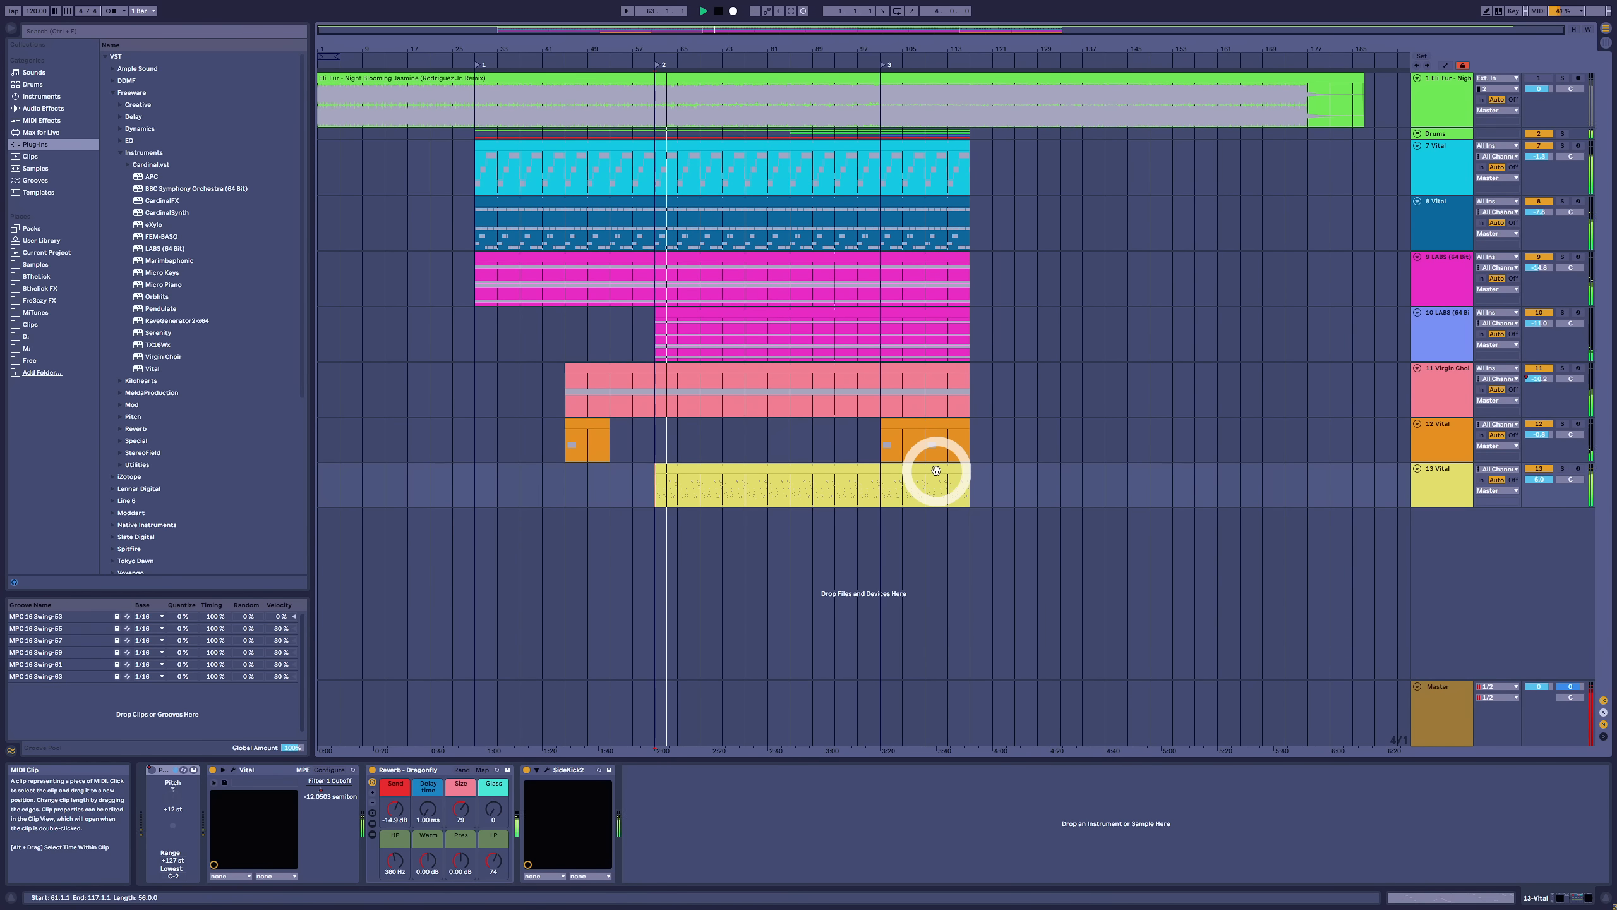
key("space")
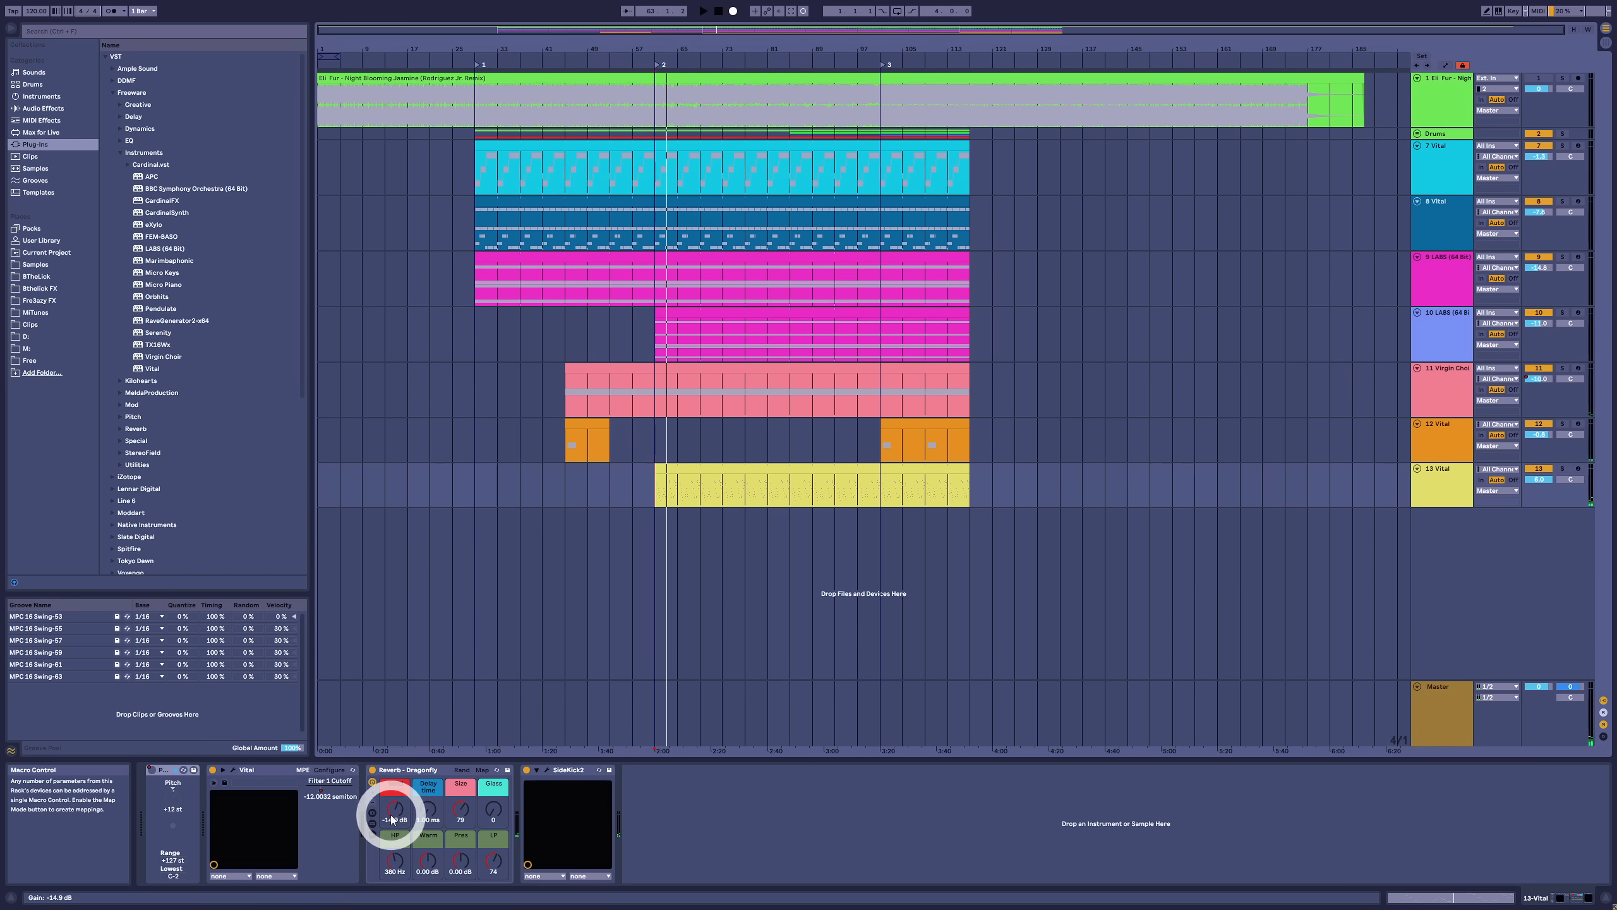
left_click(546, 771)
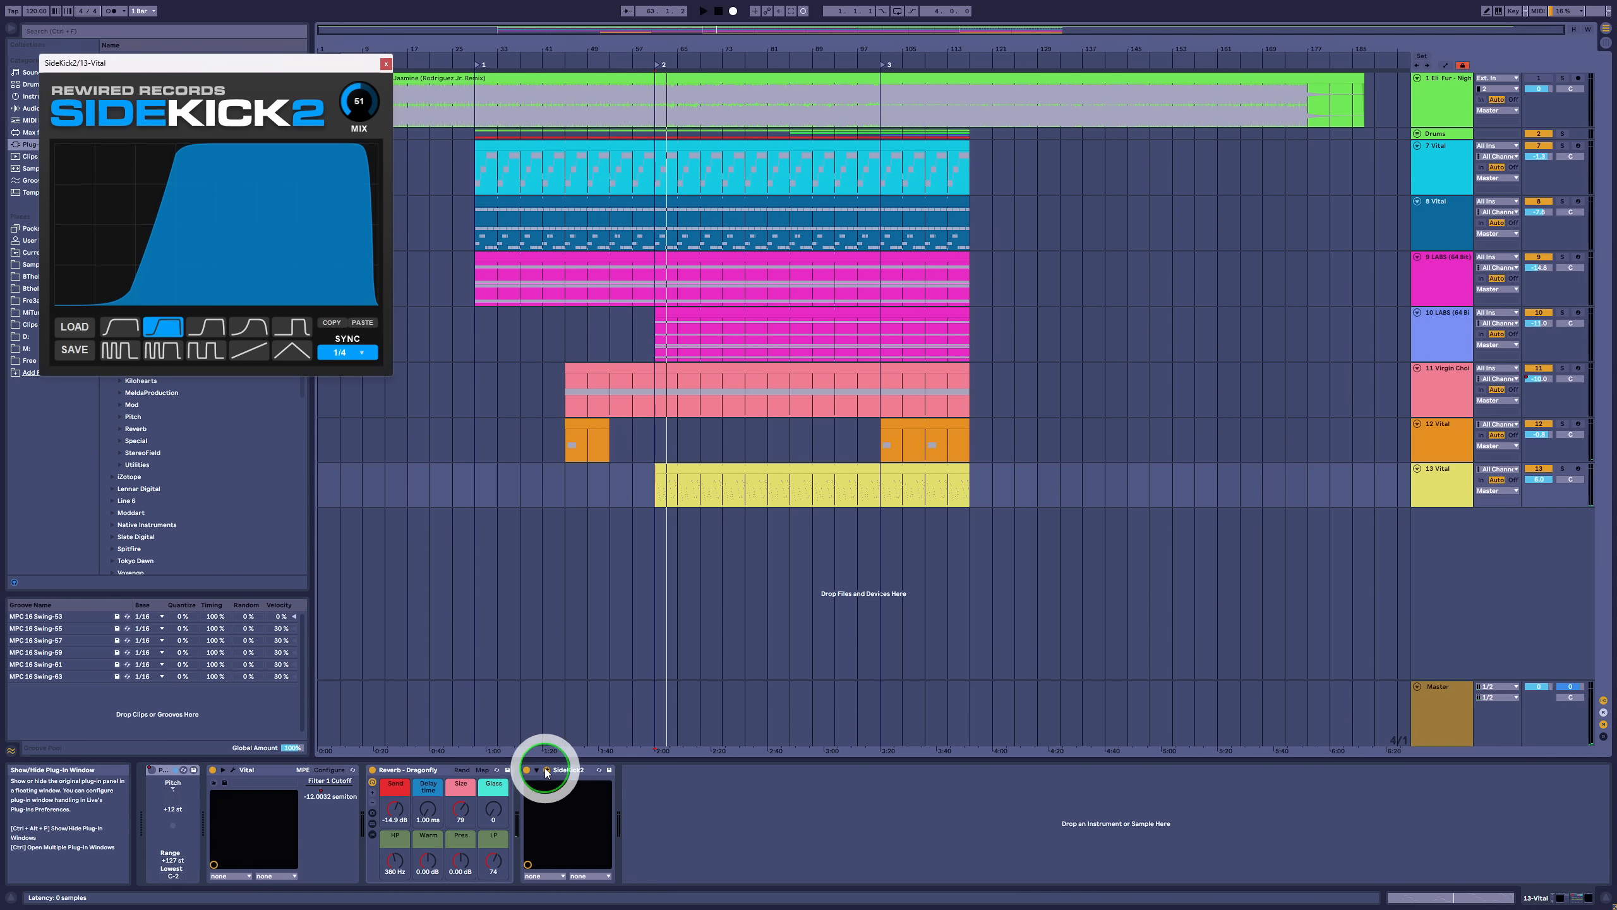
left_click(546, 770)
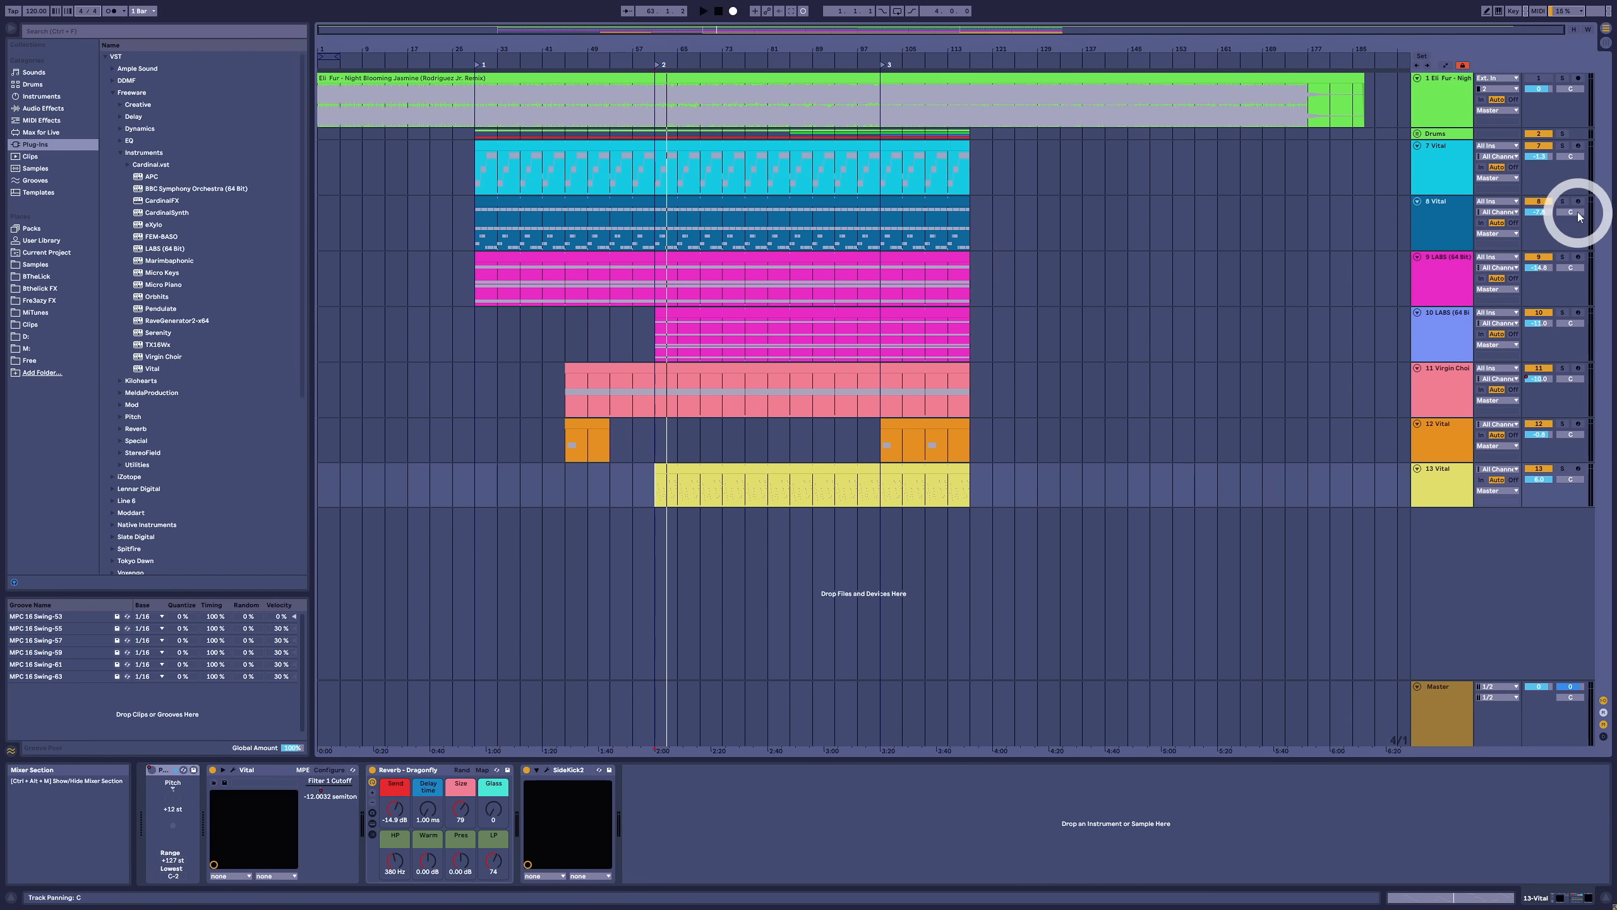
Solo the 7-Vital track and play back its bass clip
left_click(1561, 145)
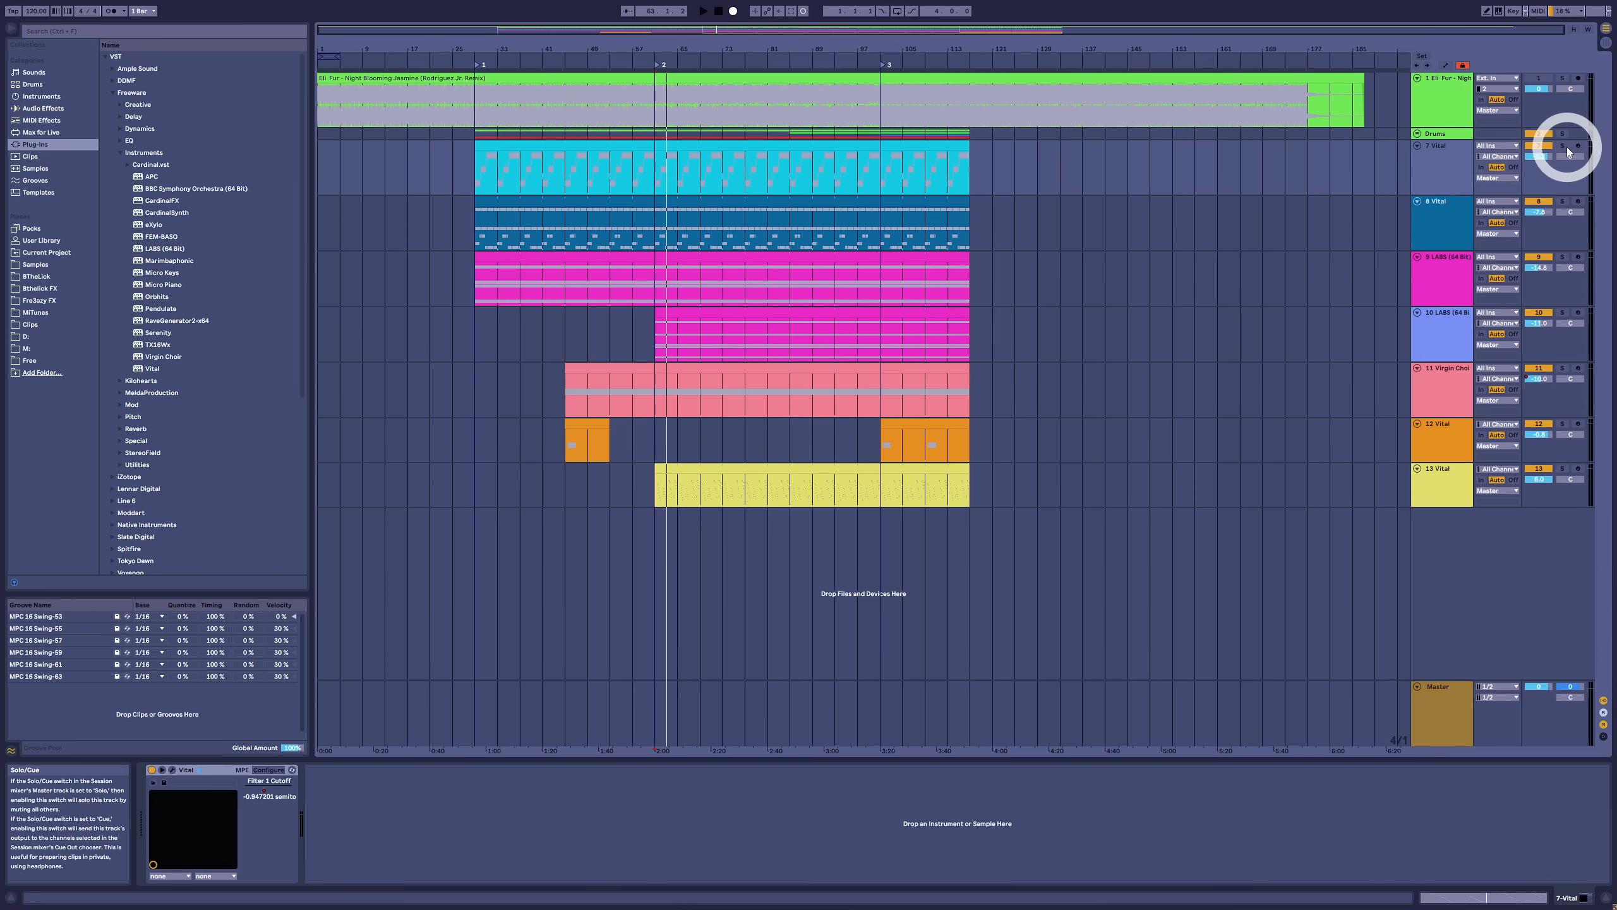
left_click(691, 151)
key("space")
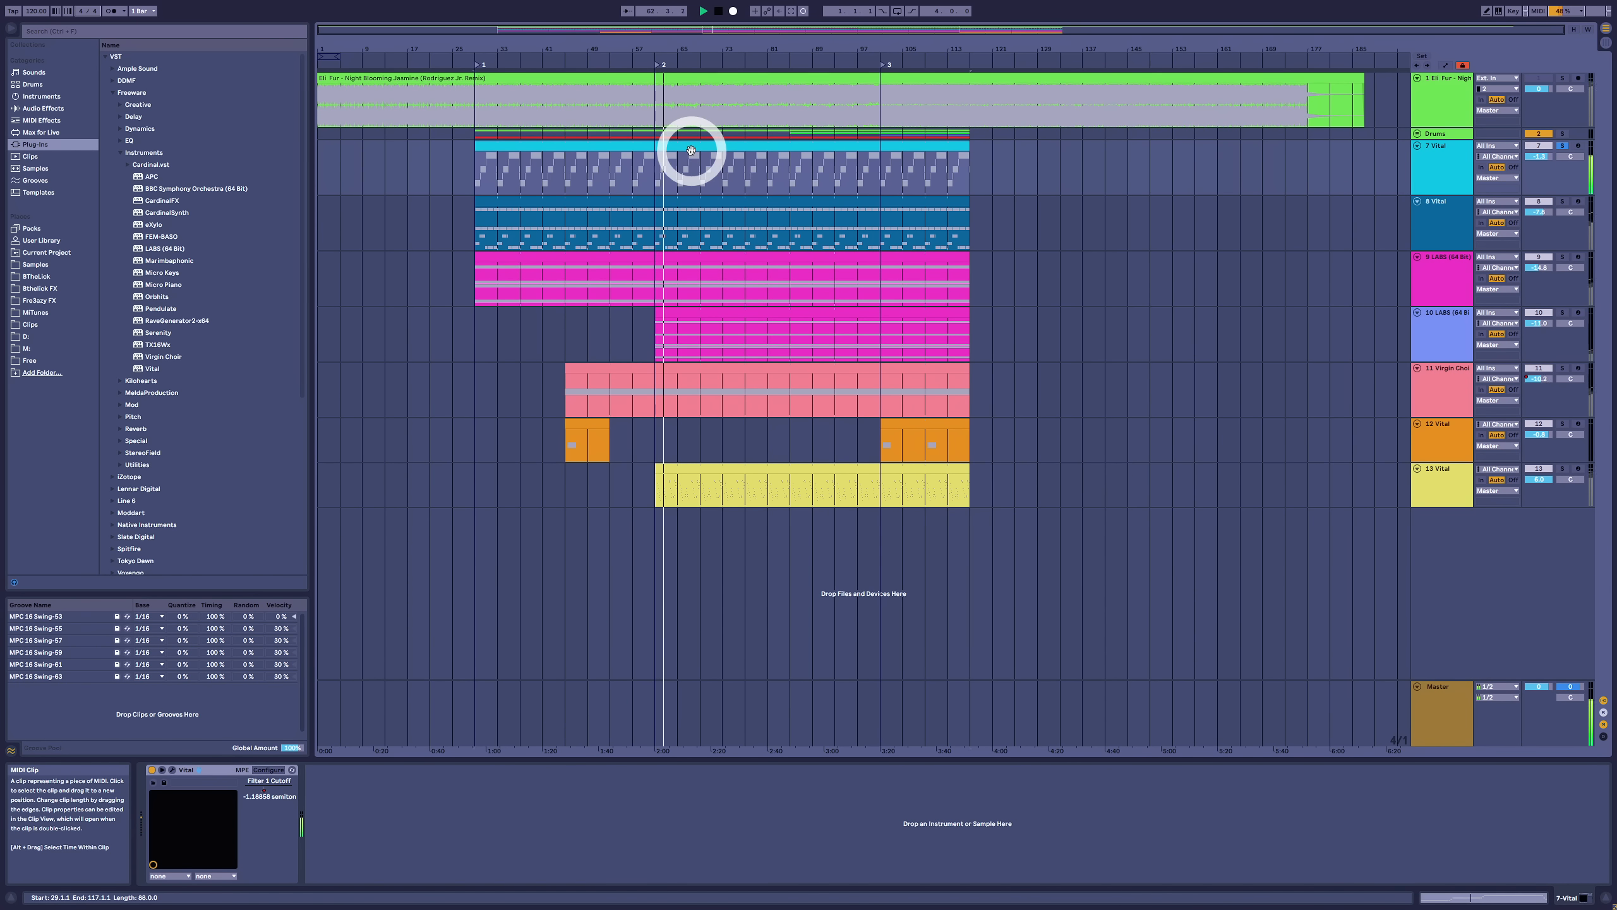
key("space")
Examine the MIDI notes of the 7-Vital bass clip, including the short passing notes between the long ones
double_click(692, 150)
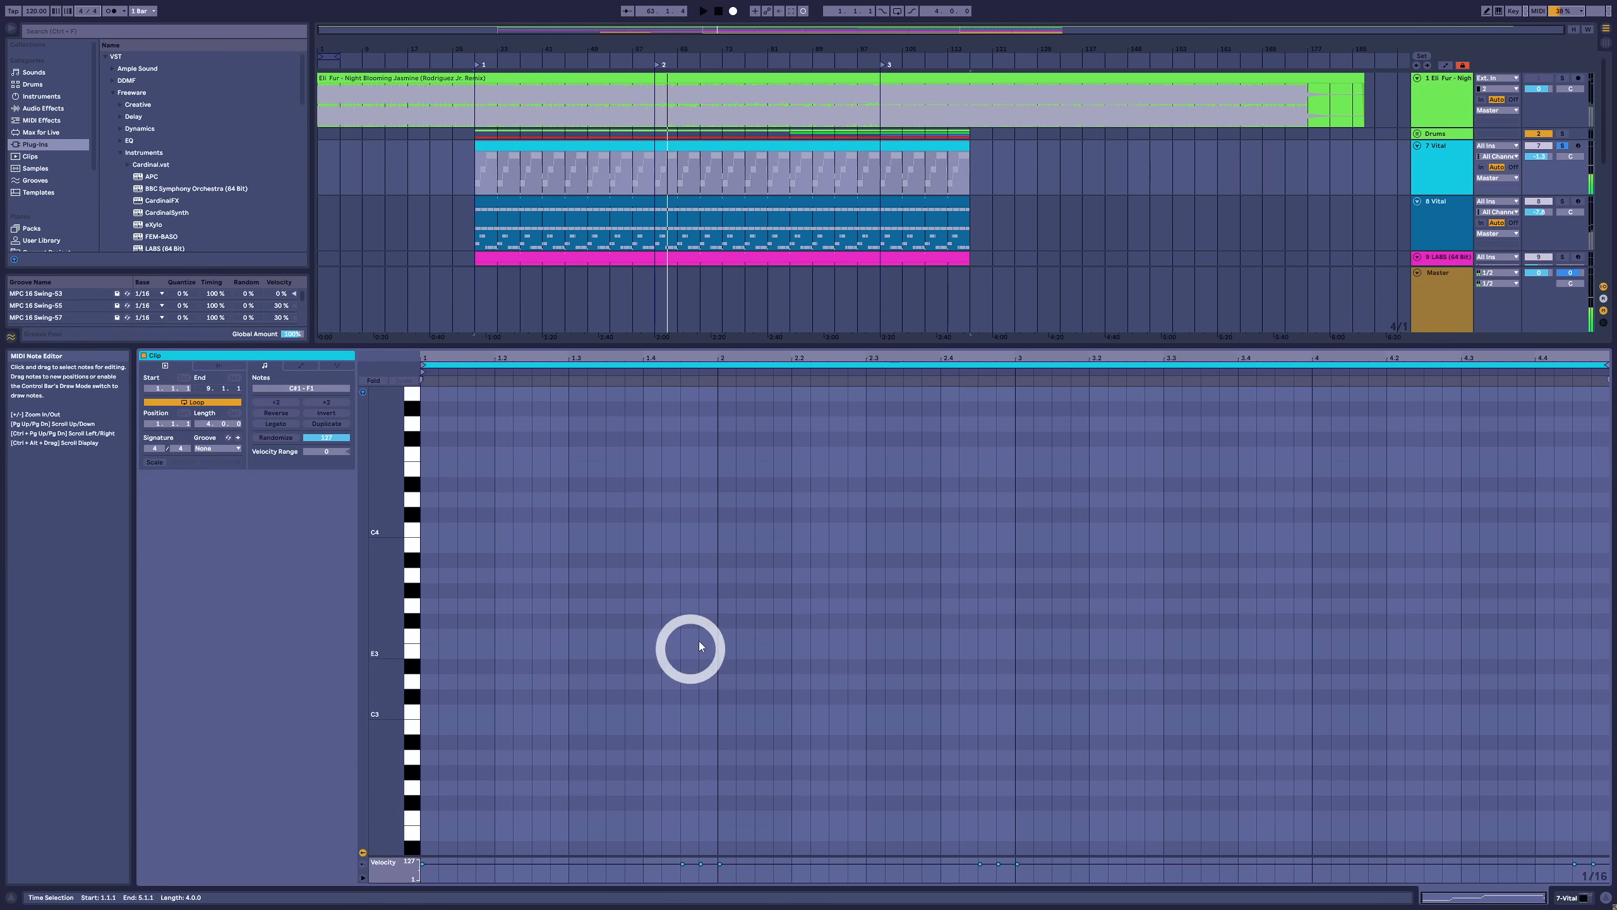
scroll(699, 650, "down", 8)
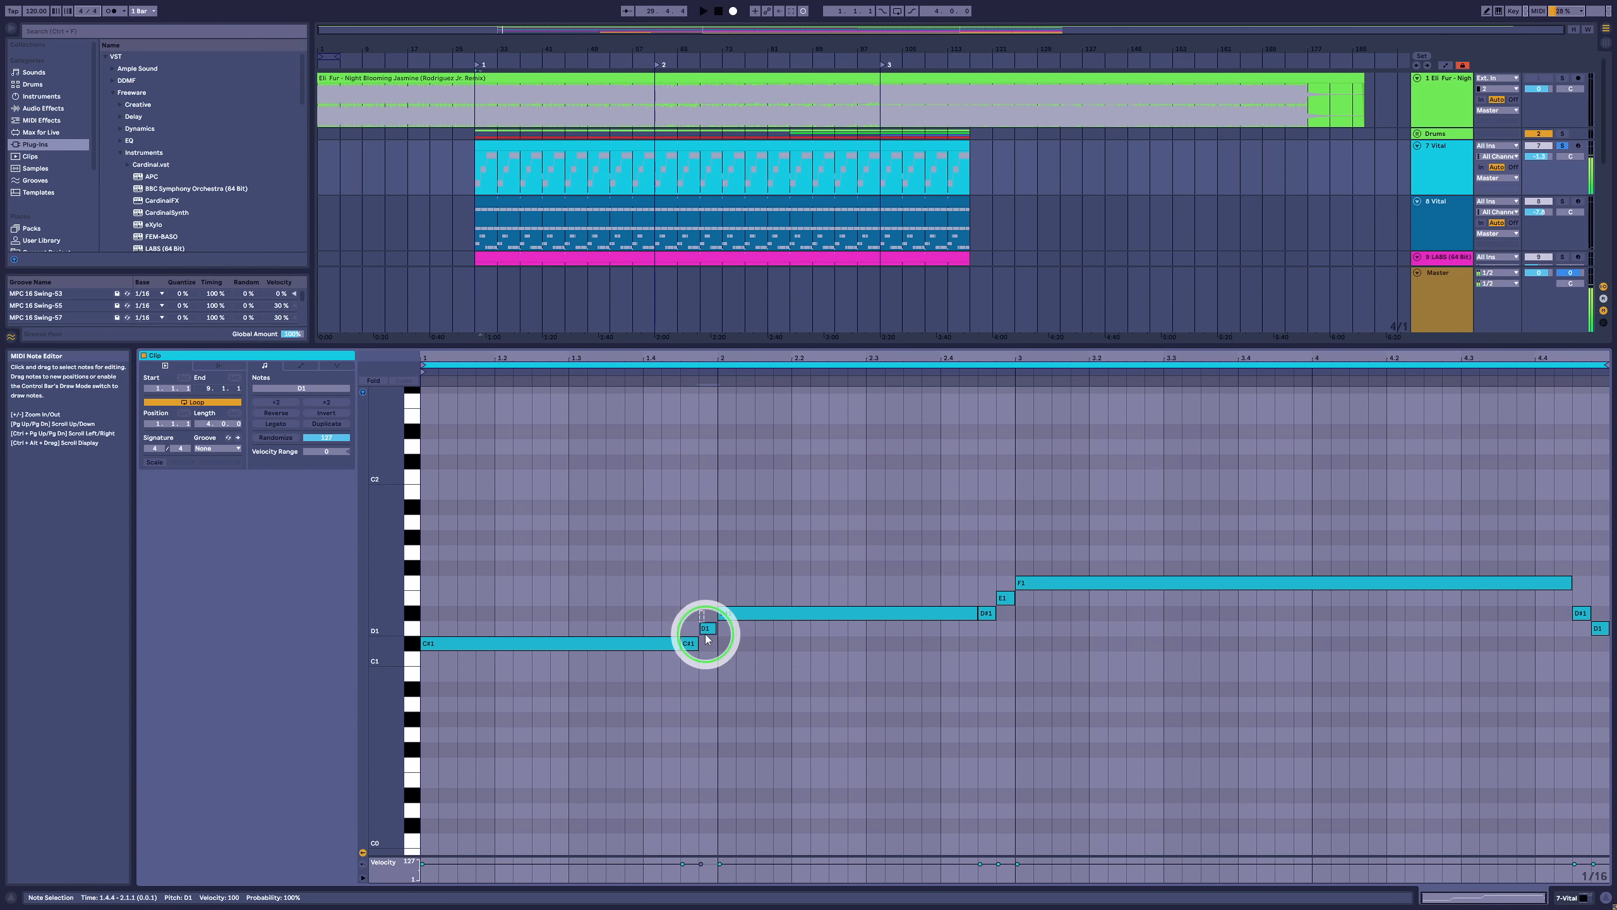
left_click(733, 617)
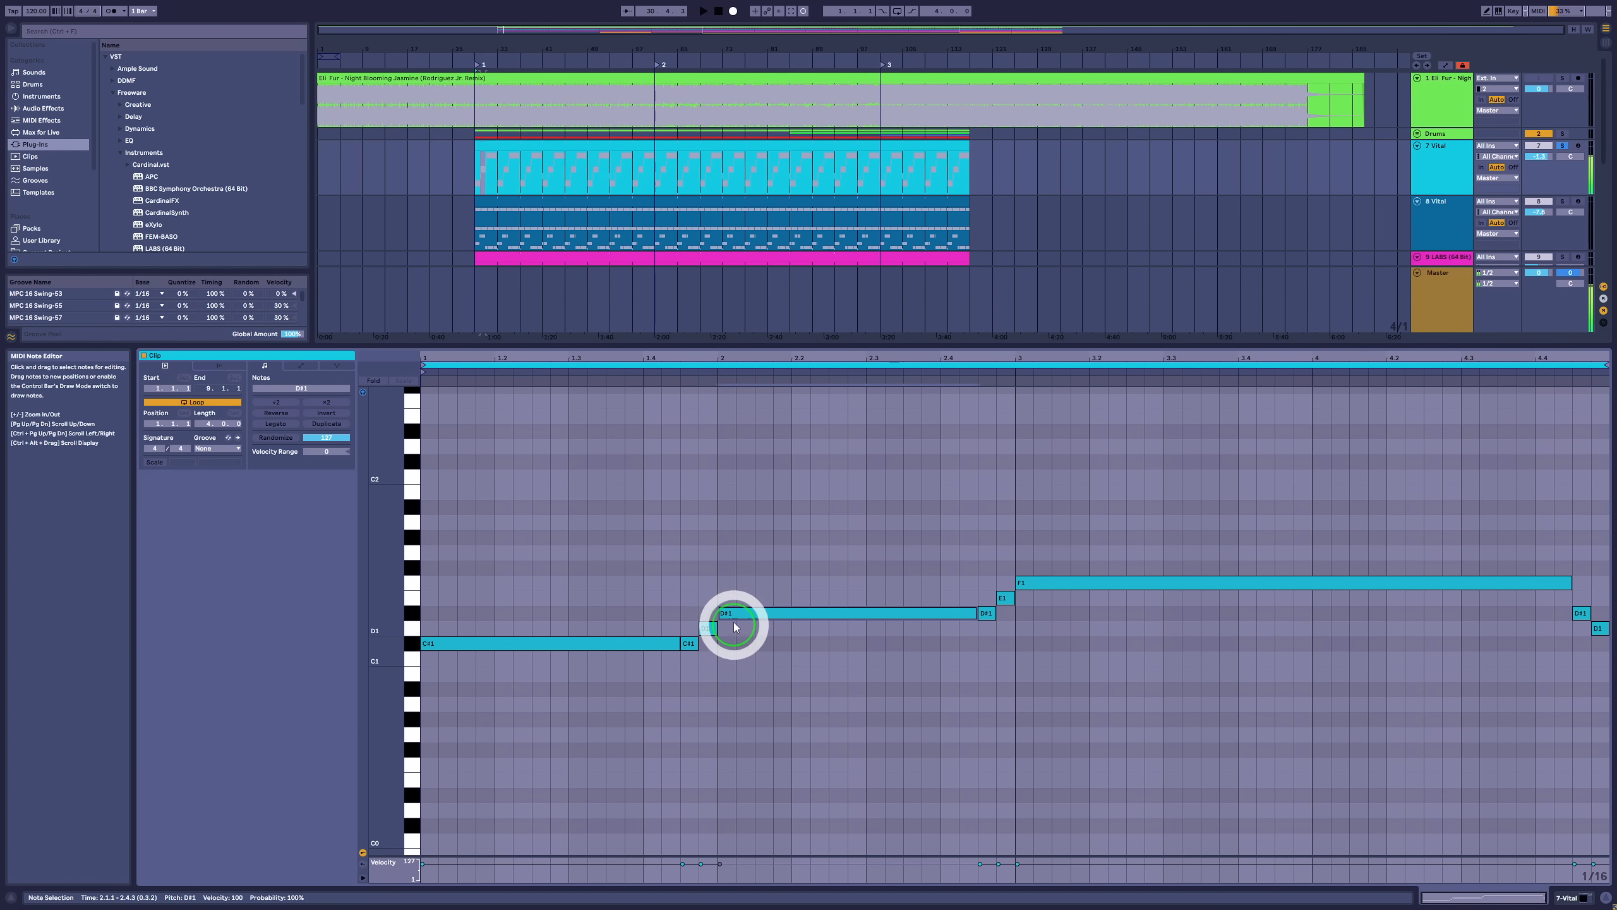
left_click(988, 599)
left_click(1020, 582)
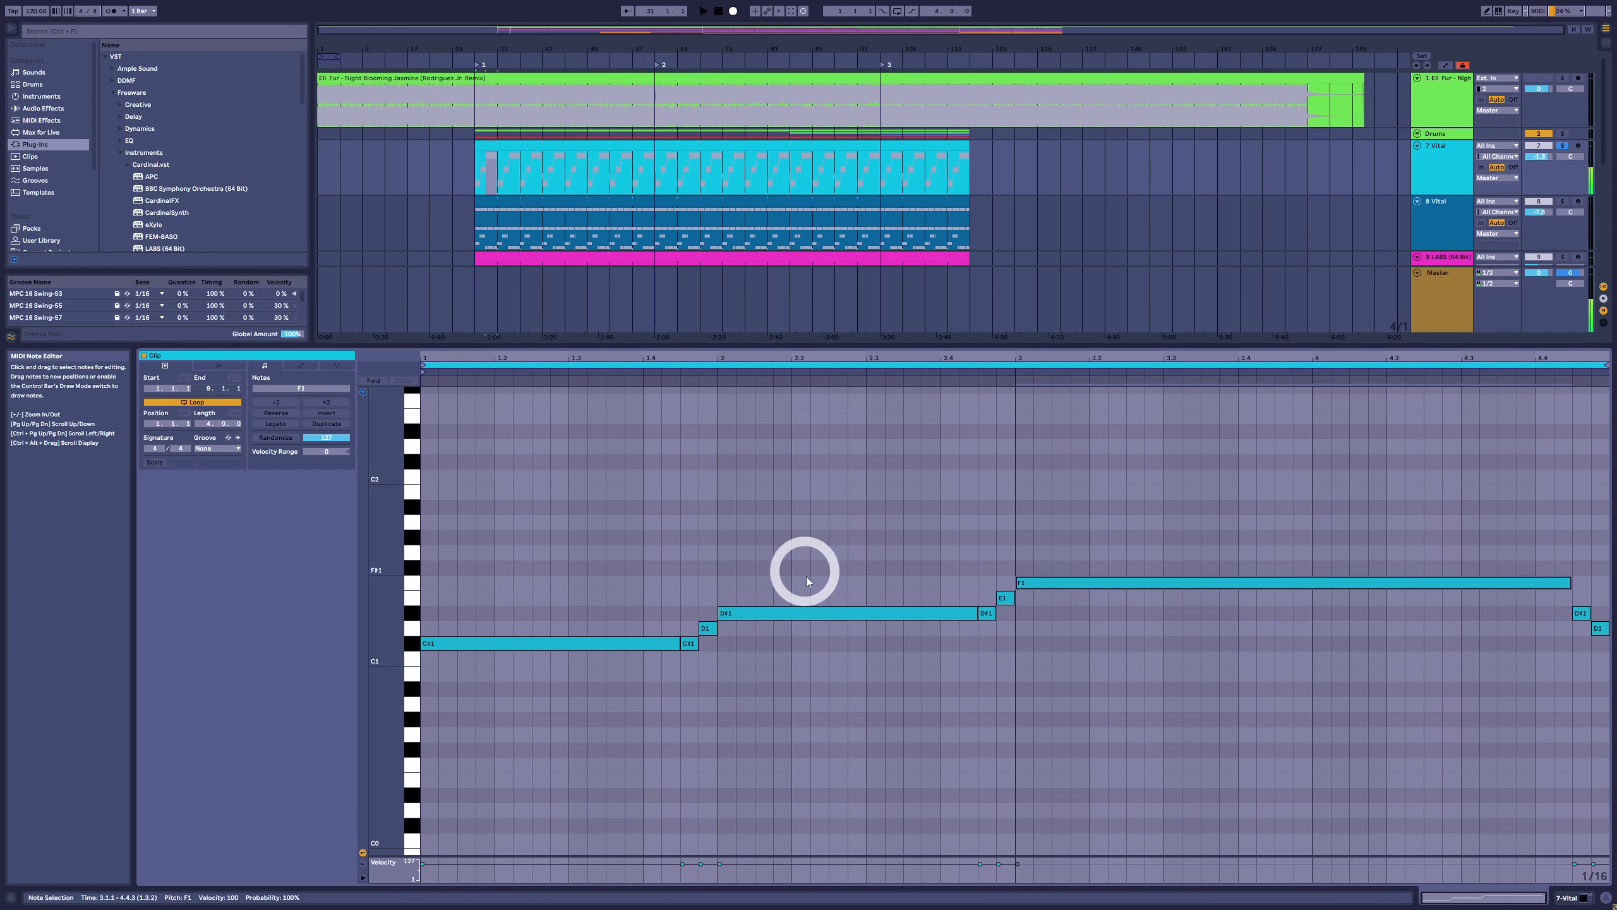
left_click(1599, 628)
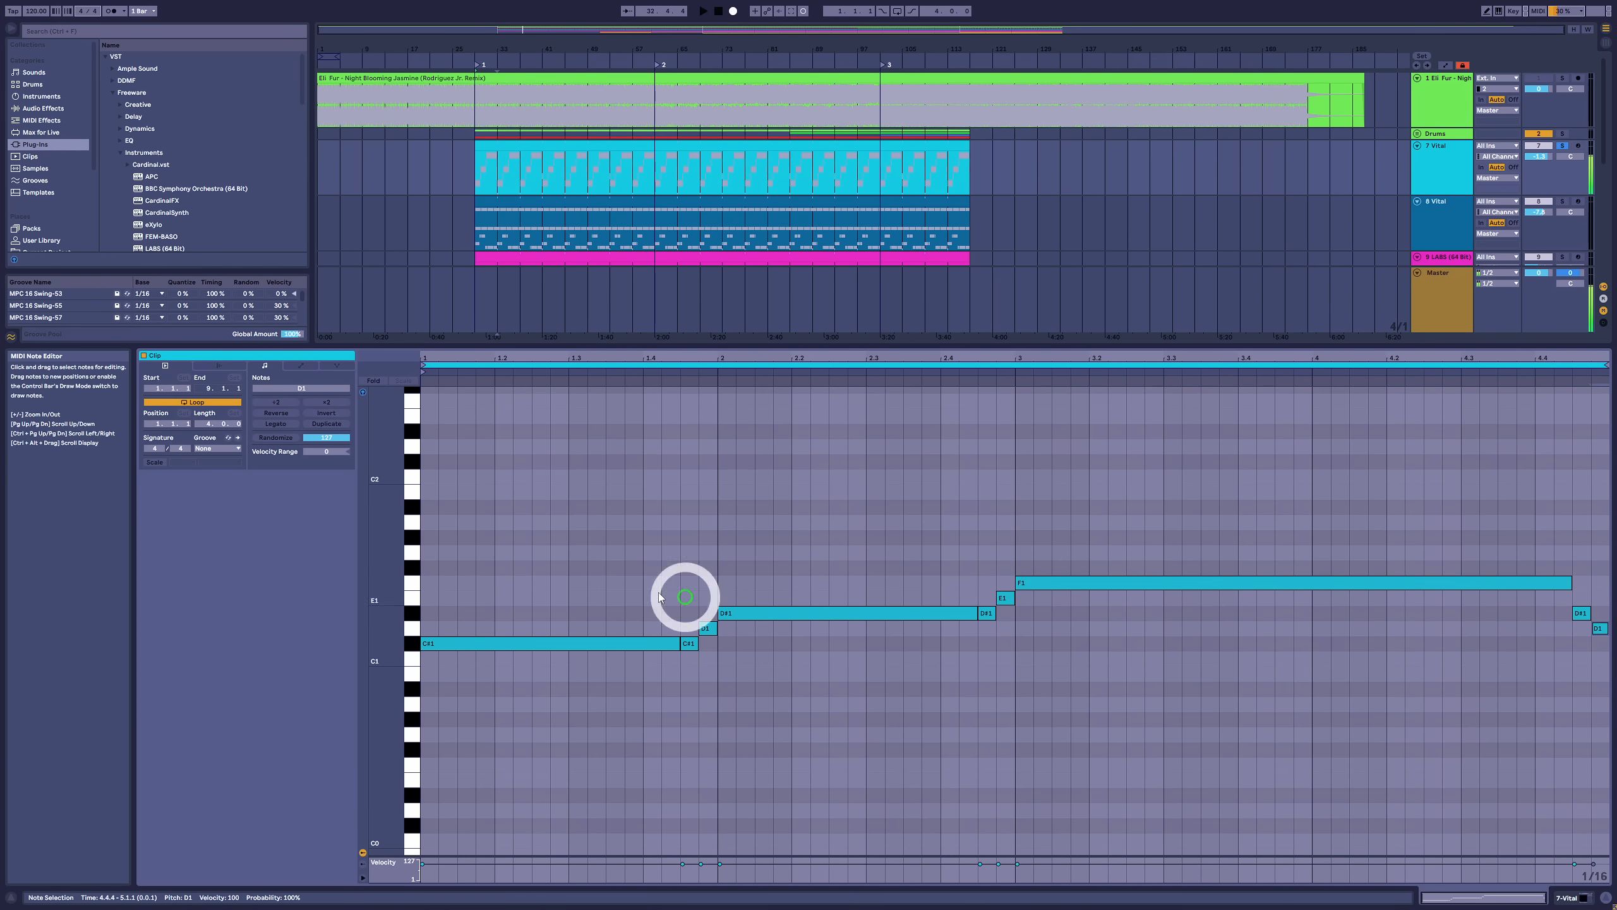
left_click(611, 643)
key("space")
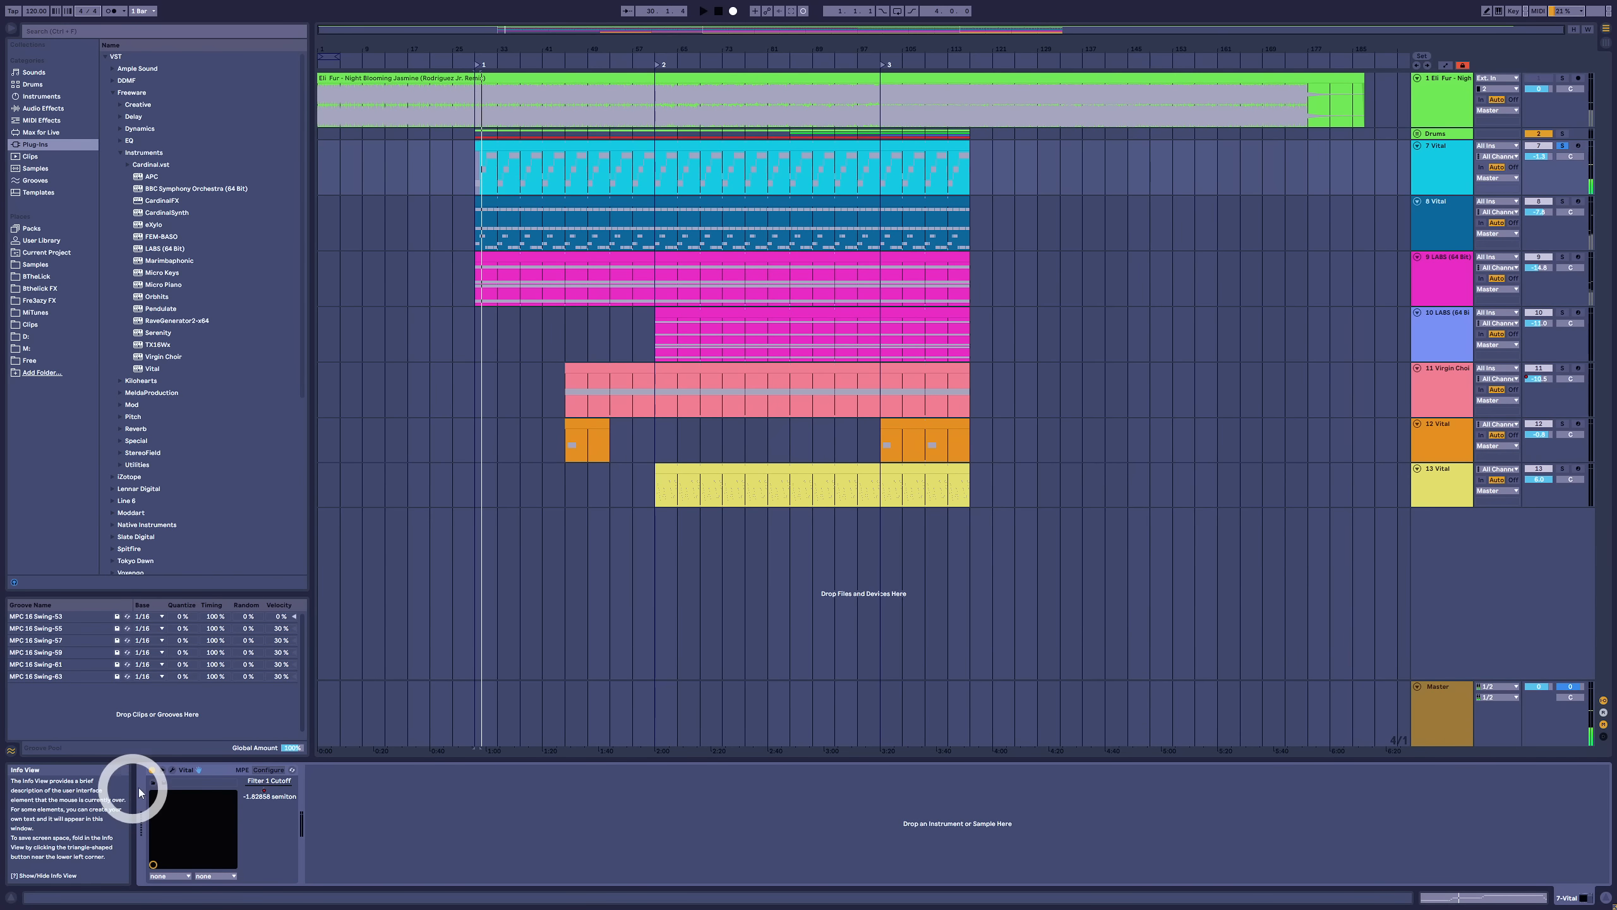
Audition the 7-Vital patch with oscillator 3 switched off, and switch the oscillator back on
left_click(172, 770)
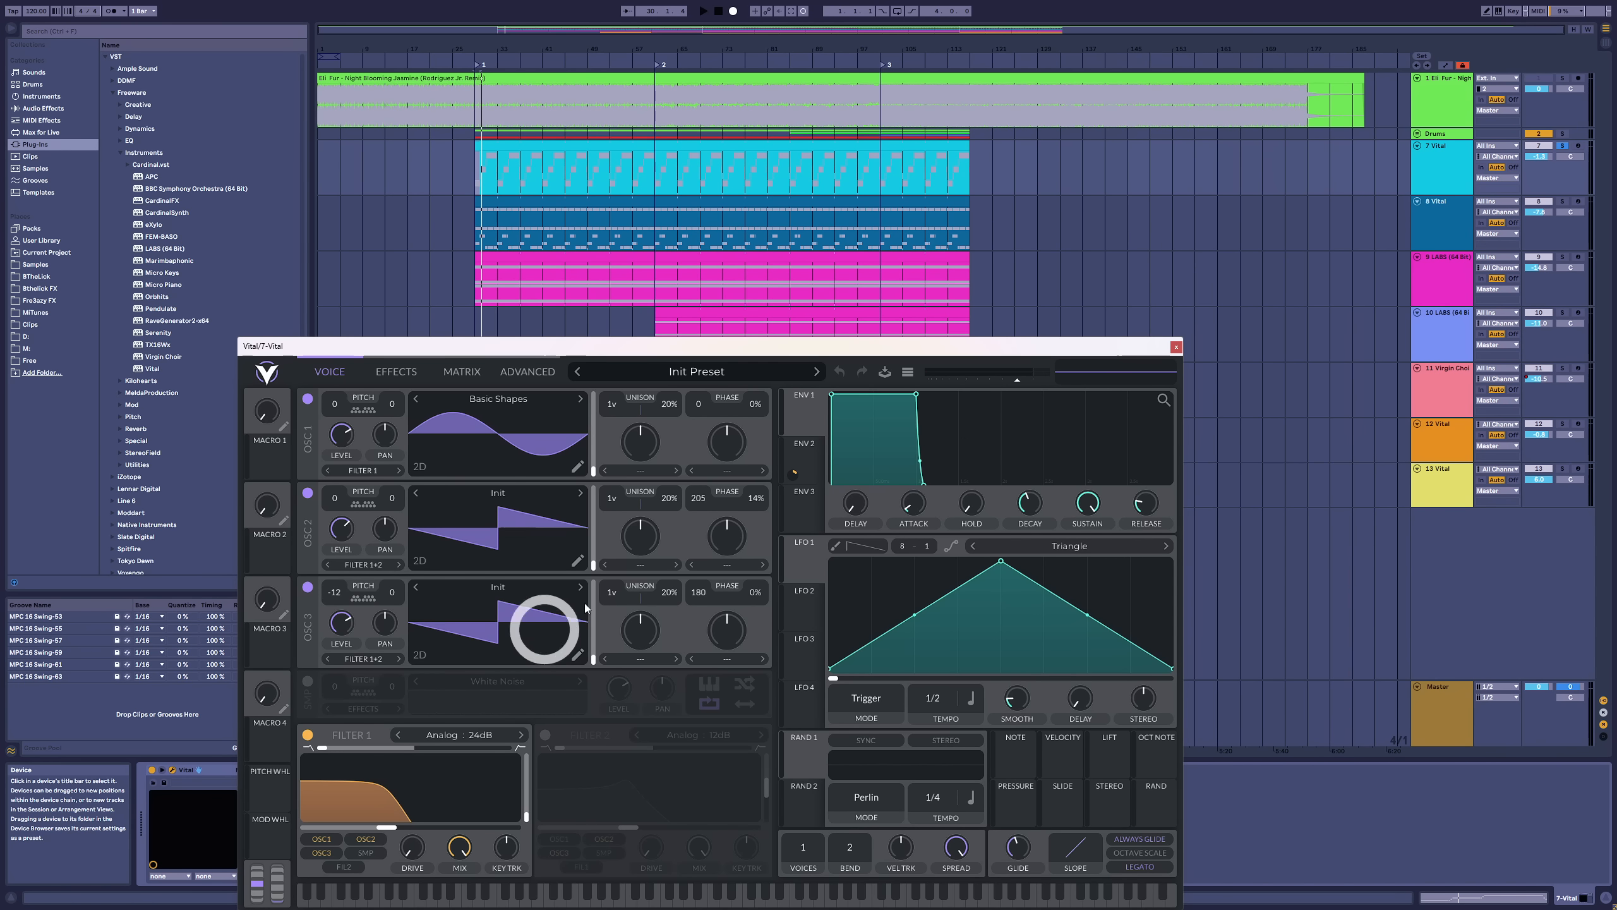
left_click(307, 587)
key("space")
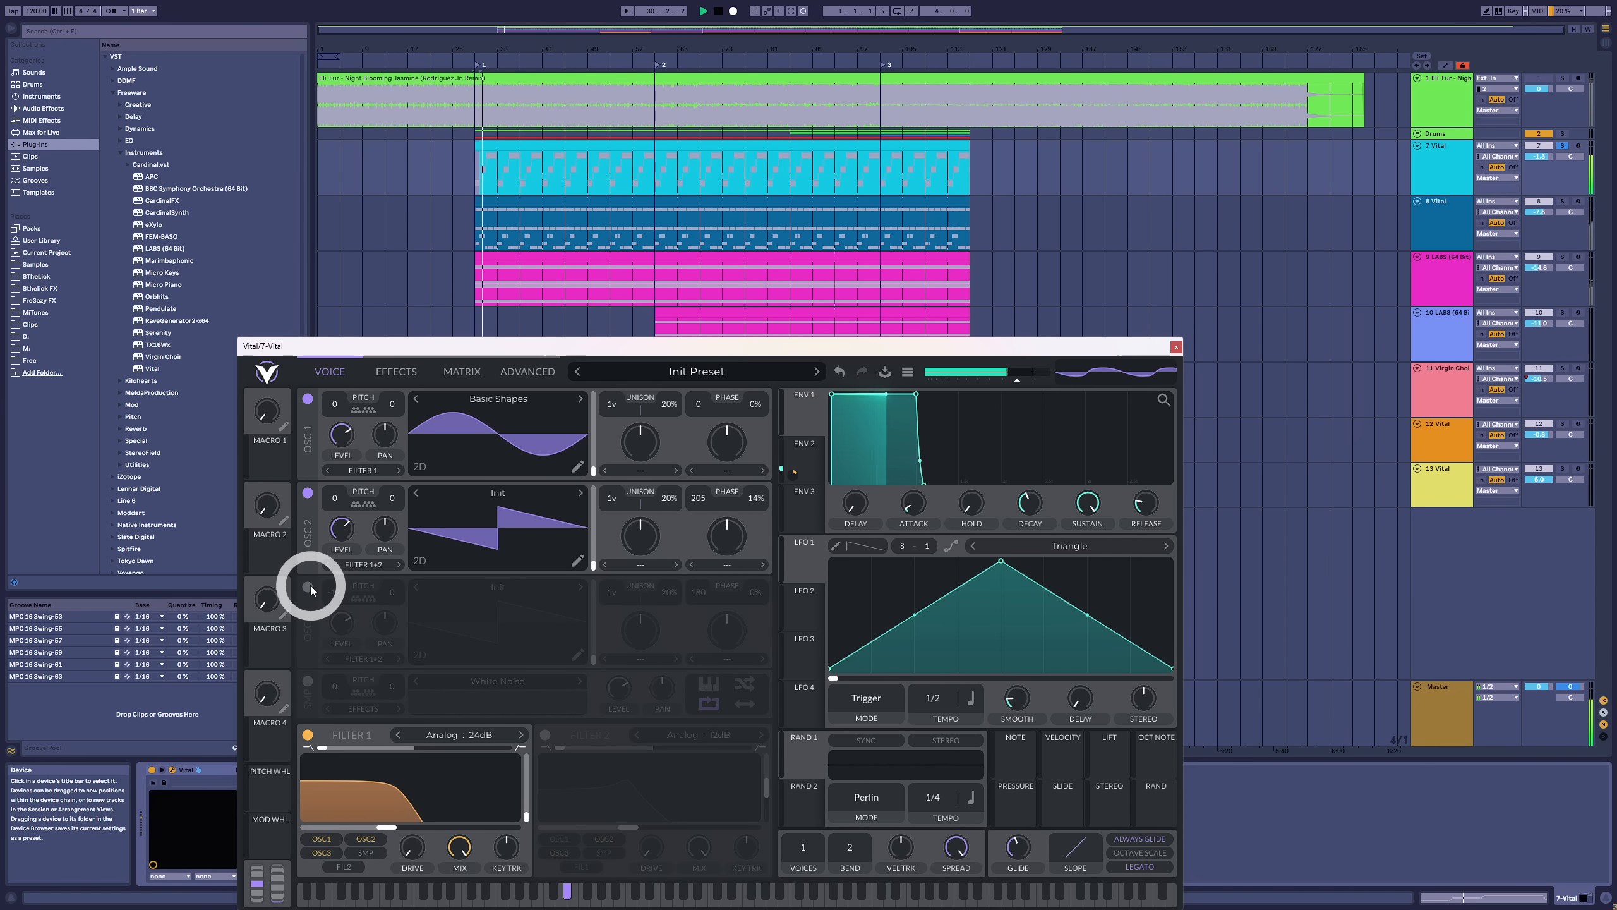
left_click(307, 587)
key("space")
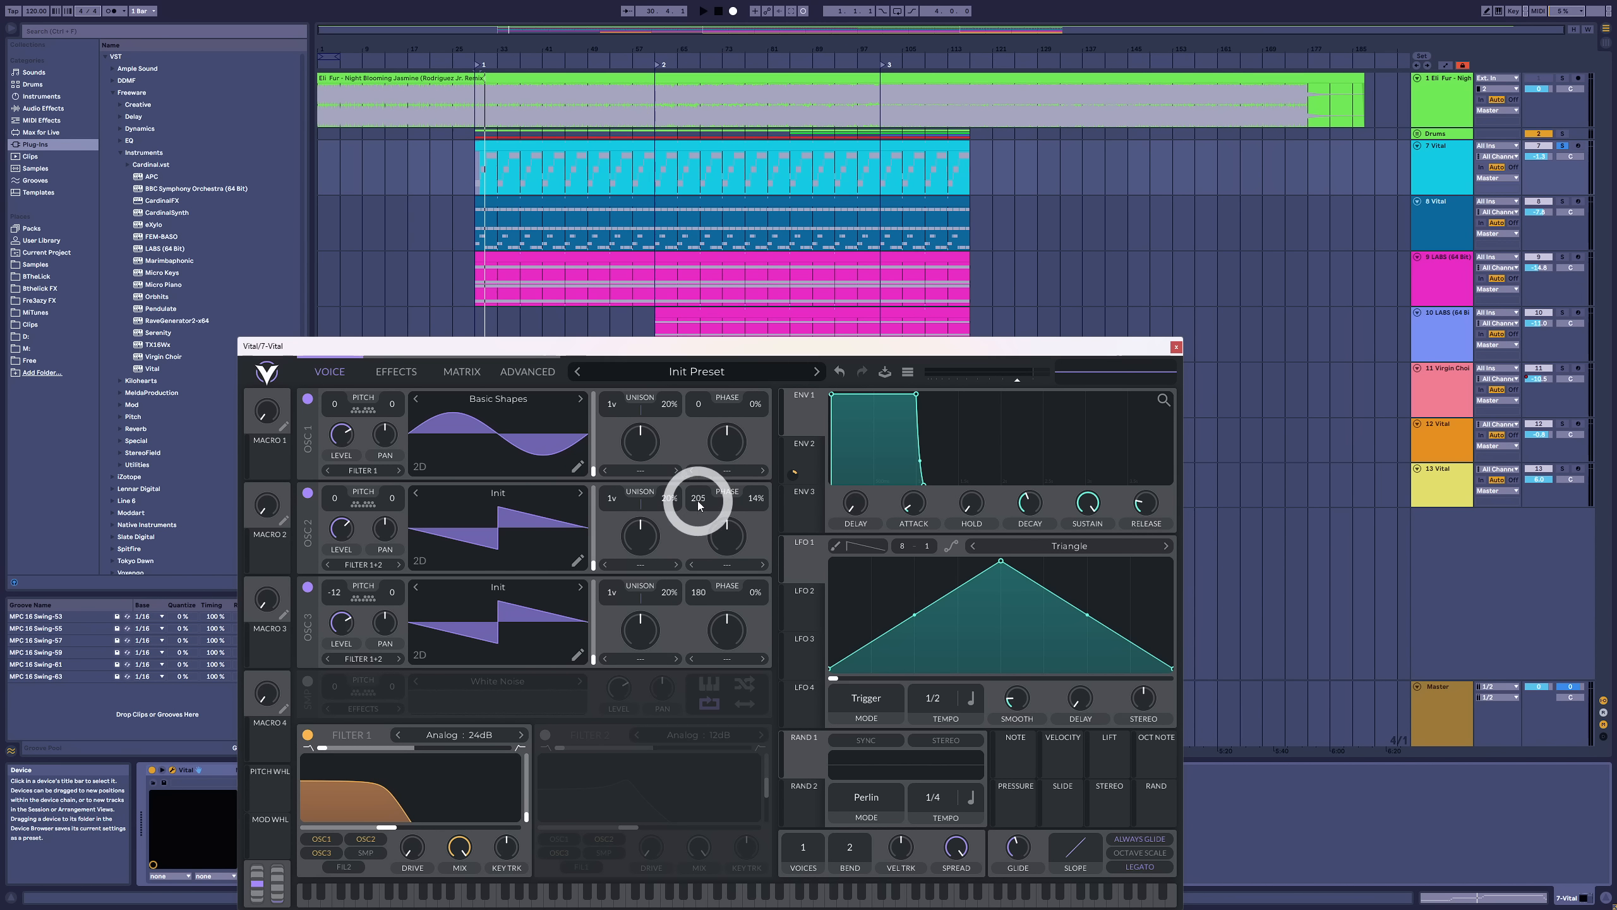
Set oscillator 2's phase to 209 in the 7-Vital patch and replay the bass repeatedly to compare the sound
left_click_drag(696, 499, 715, 455)
key("space")
key("space")
key("space")
key("space")
key("space")
key("space")
key("space")
key("space")
key("space")
key("space")
key("space")
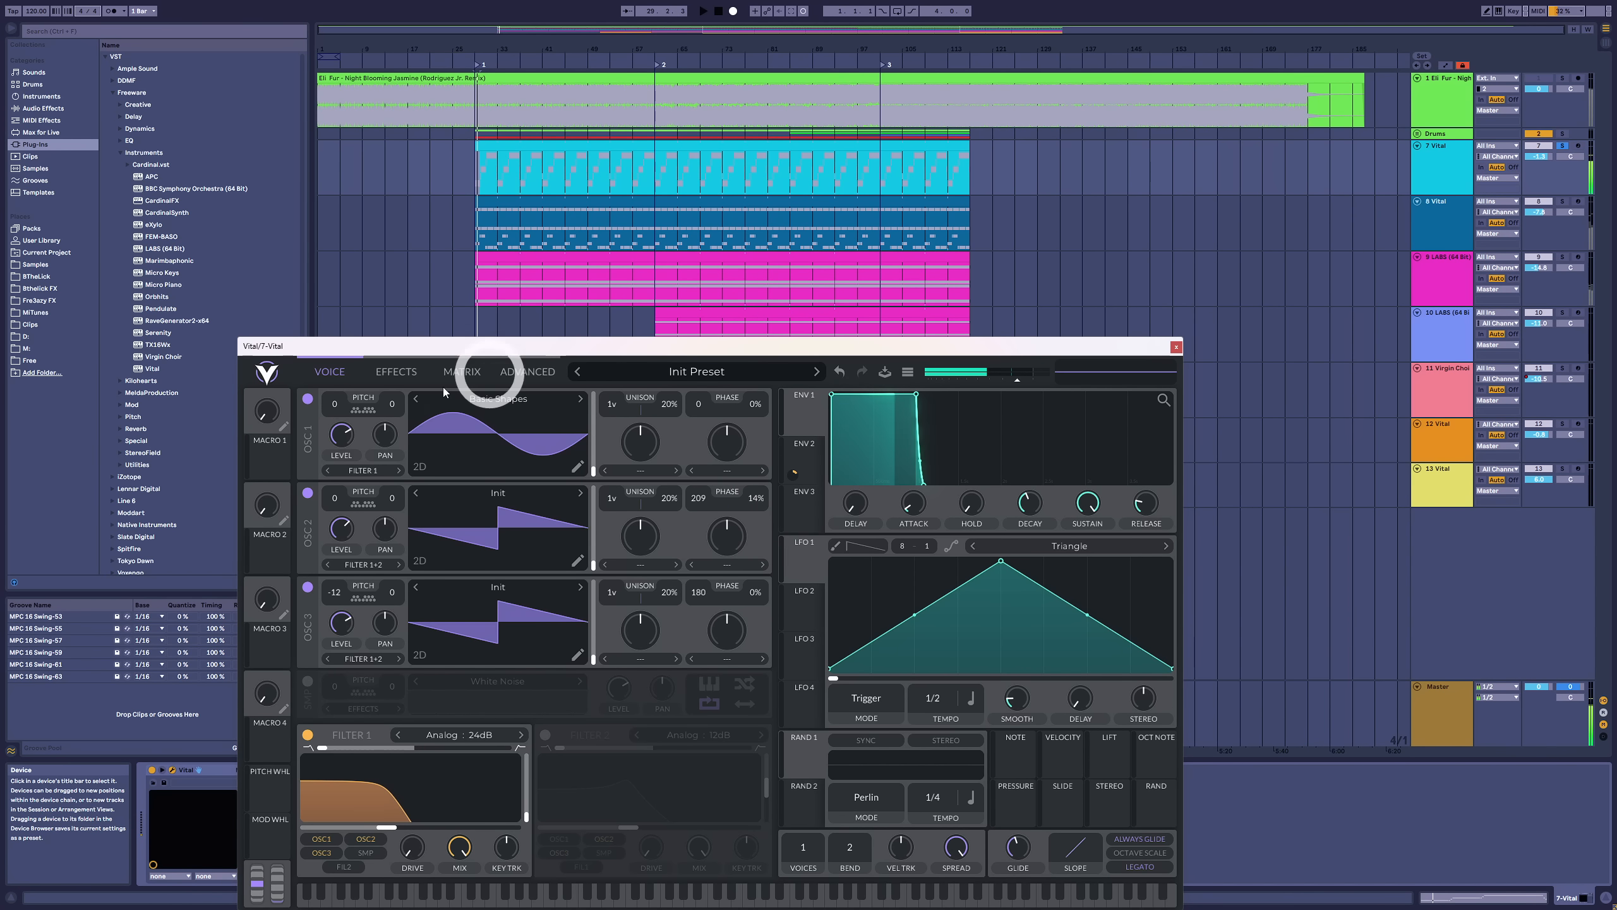
Audition the 7-Vital bass with oscillator 1's level turned all the way down, restore its level, and close the synth
key("space")
key("space")
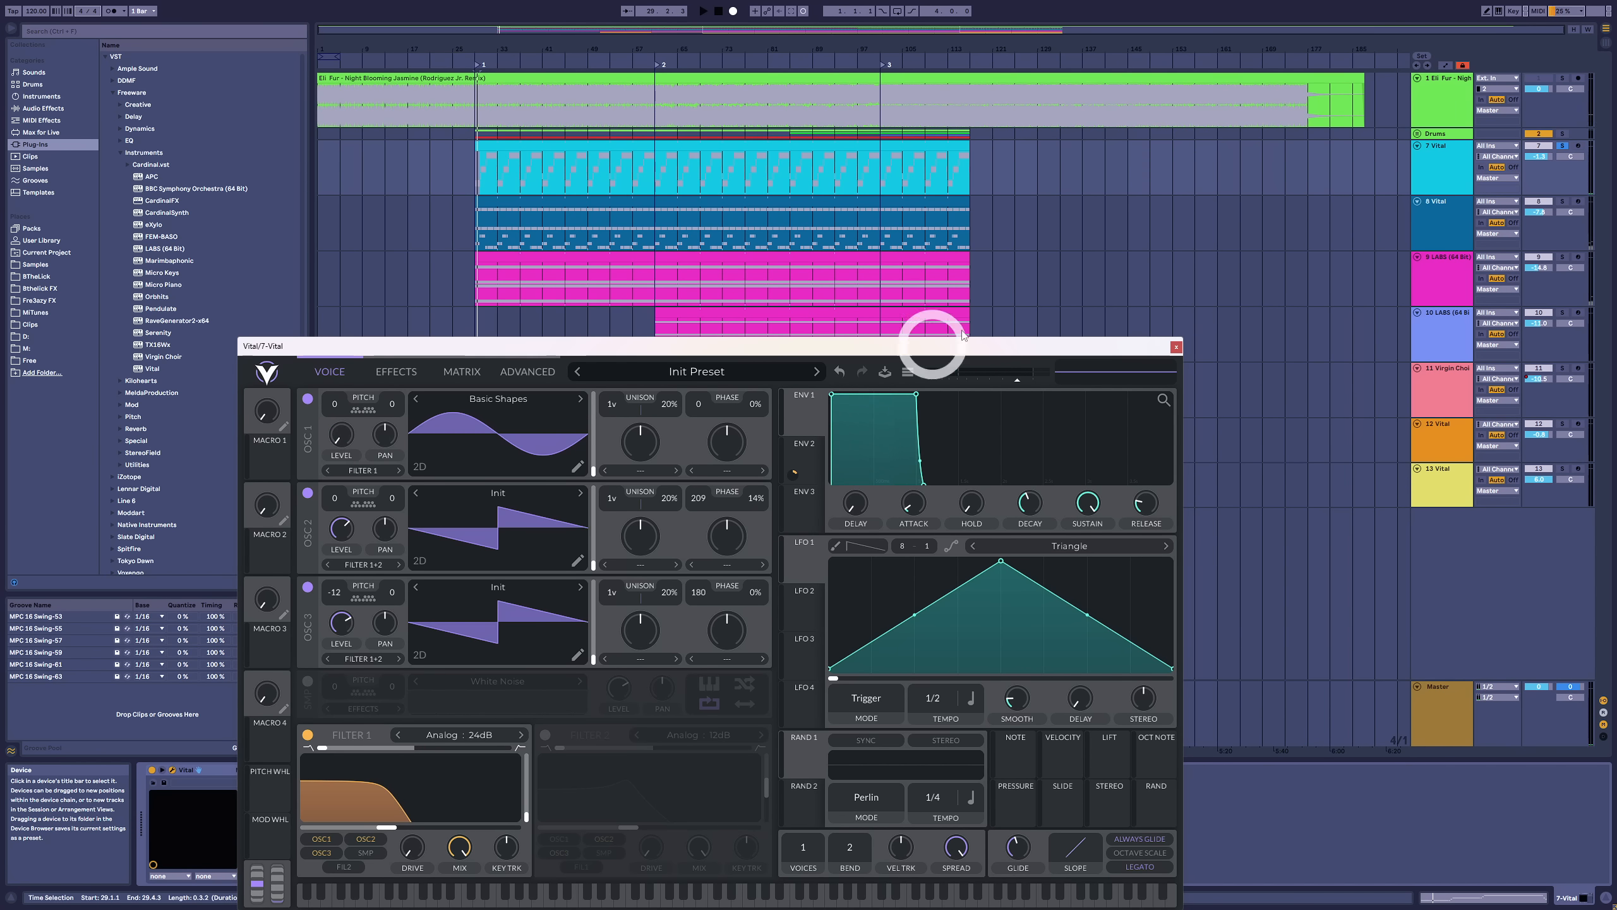
left_click_drag(331, 441, 360, 383)
key("space")
key("space")
key("space")
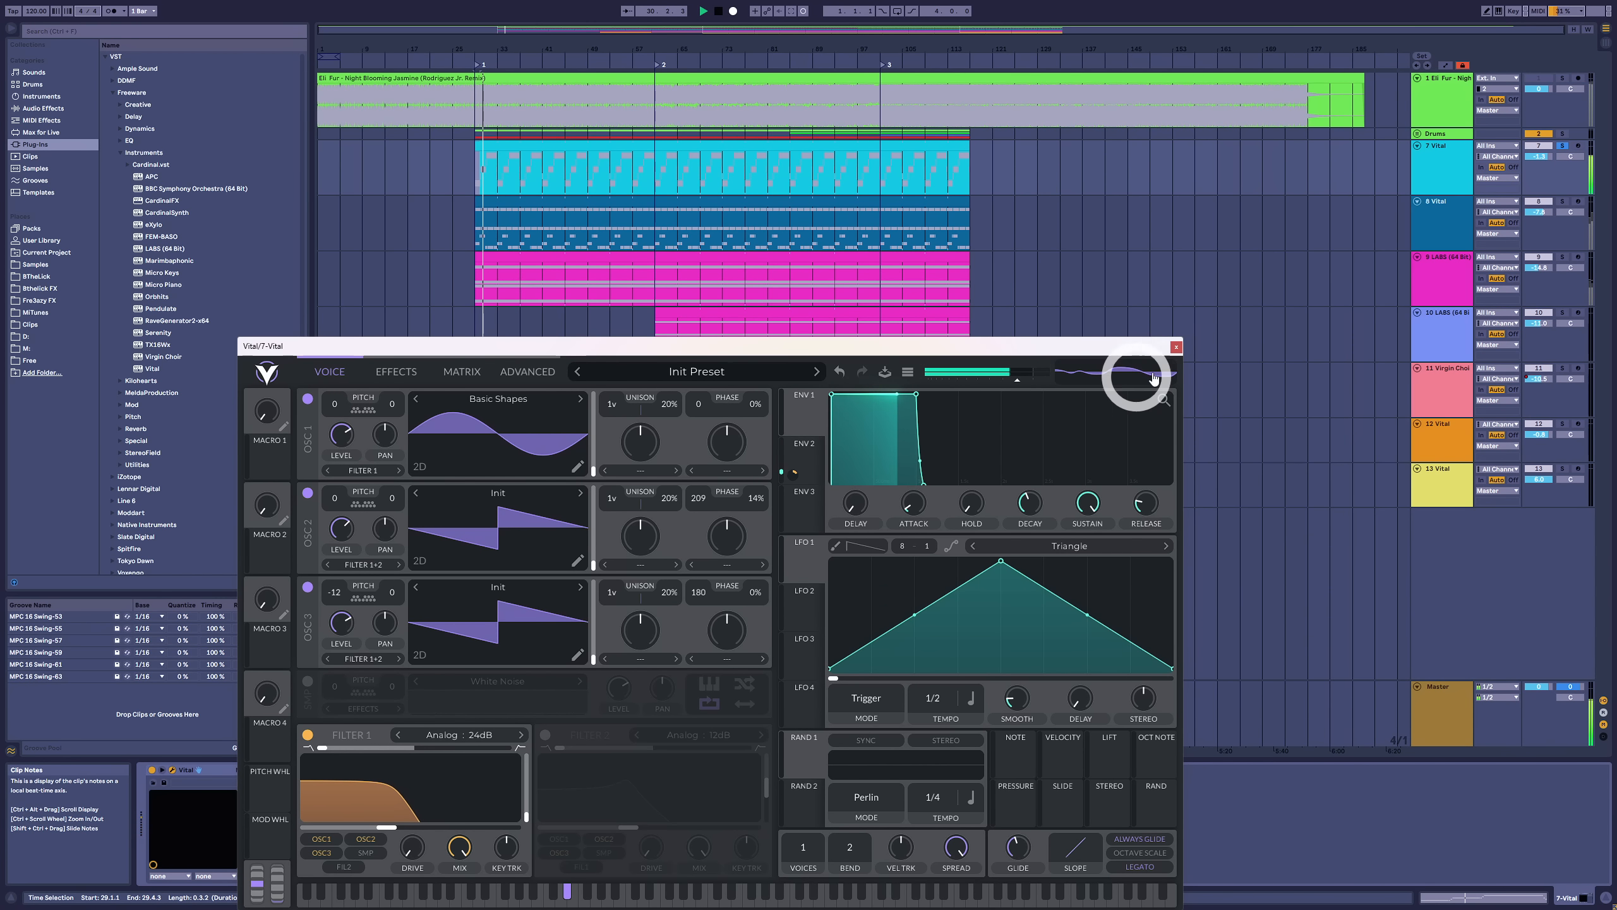
key("space")
left_click(1176, 349)
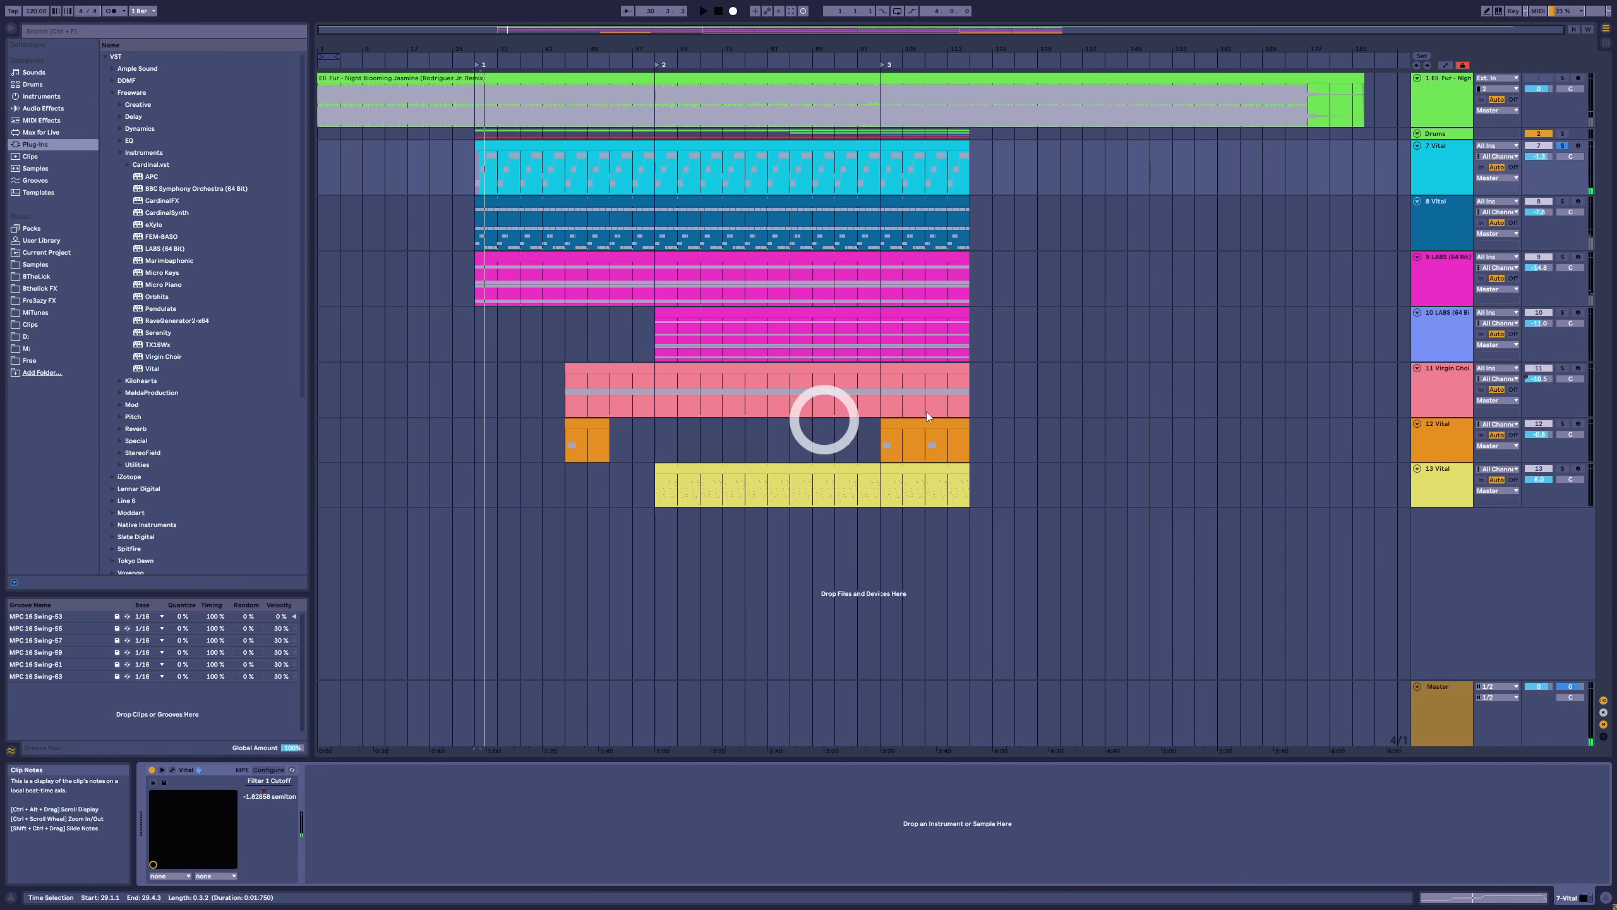
Move the solo from the 7-Vital track to the 8-Vital track and play back its clip
left_click(1456, 158)
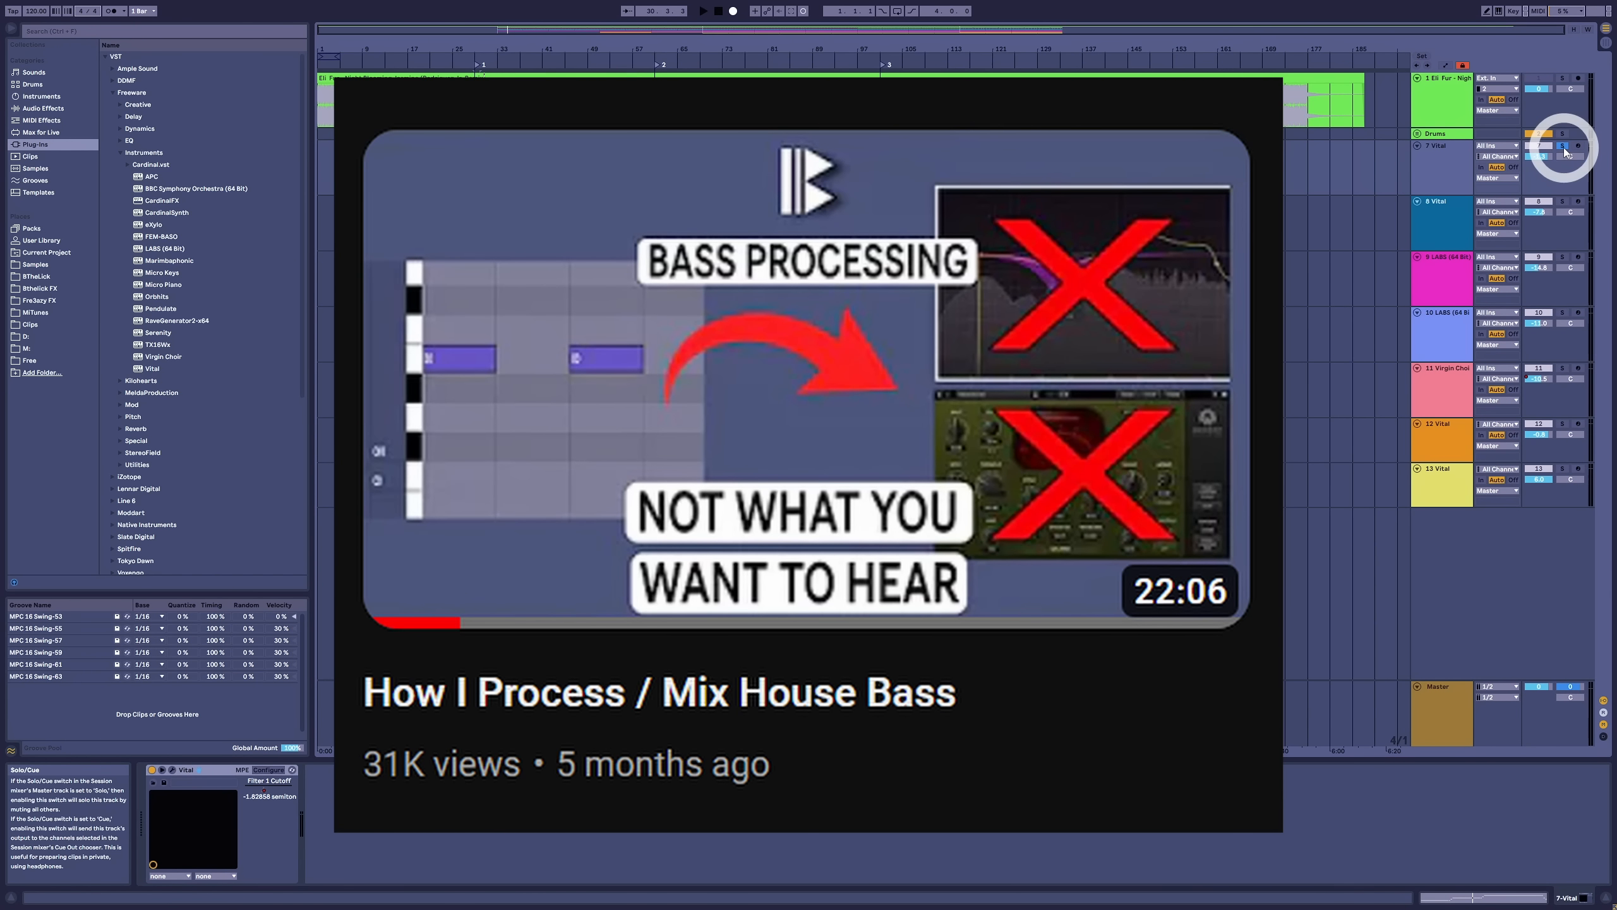
left_click(1564, 147)
left_click(1454, 229)
left_click(859, 223)
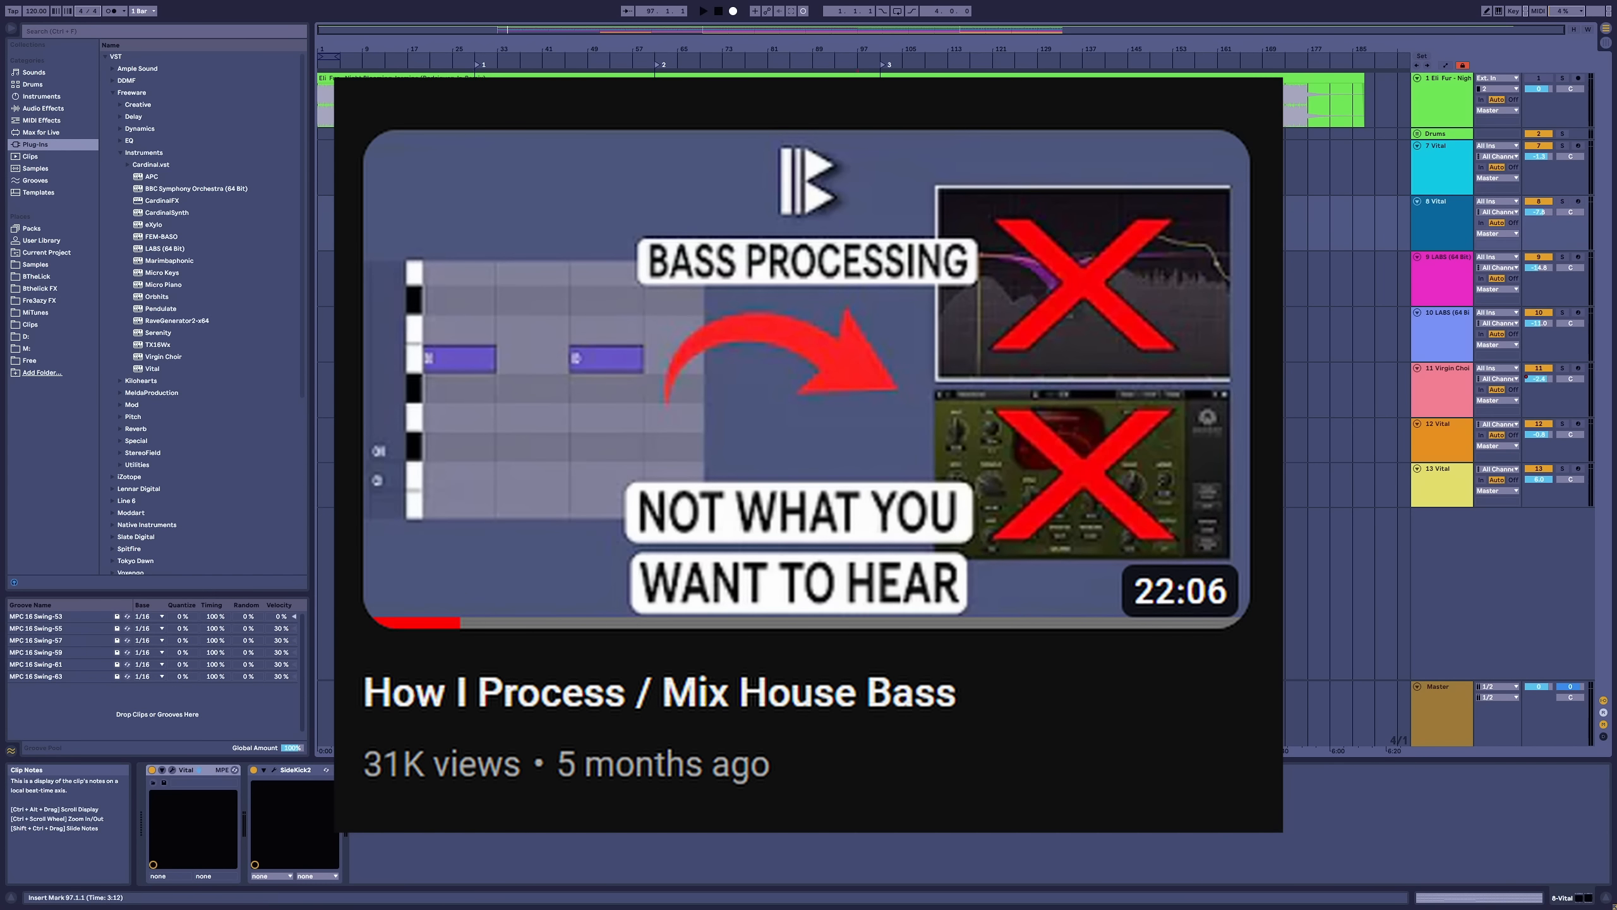
left_click(1562, 202)
left_click(661, 203)
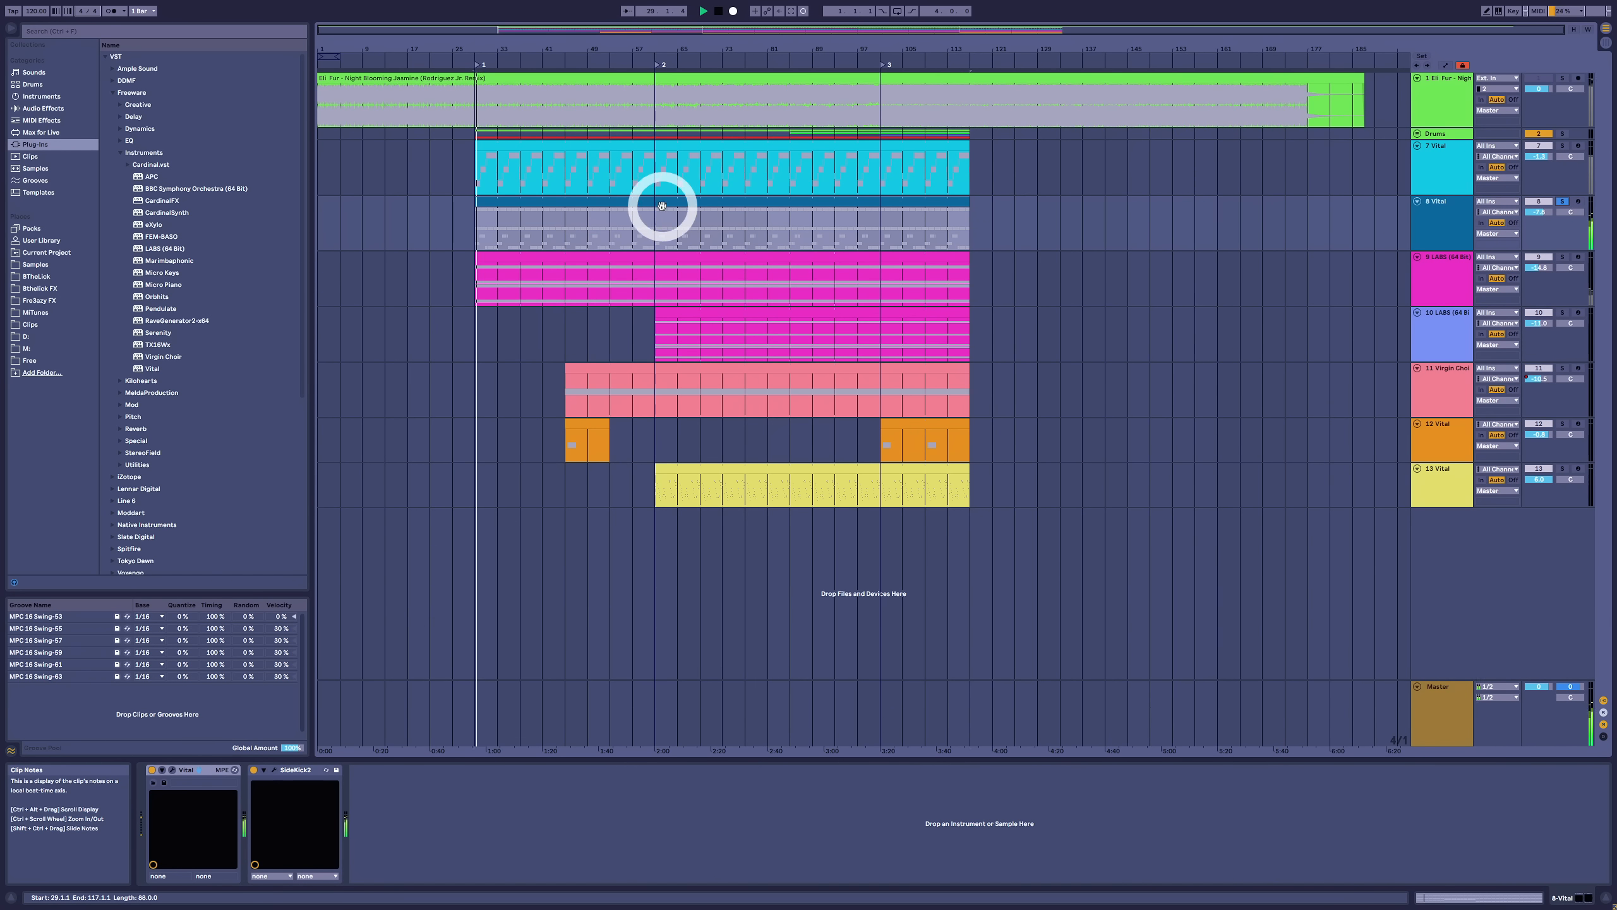
key("space")
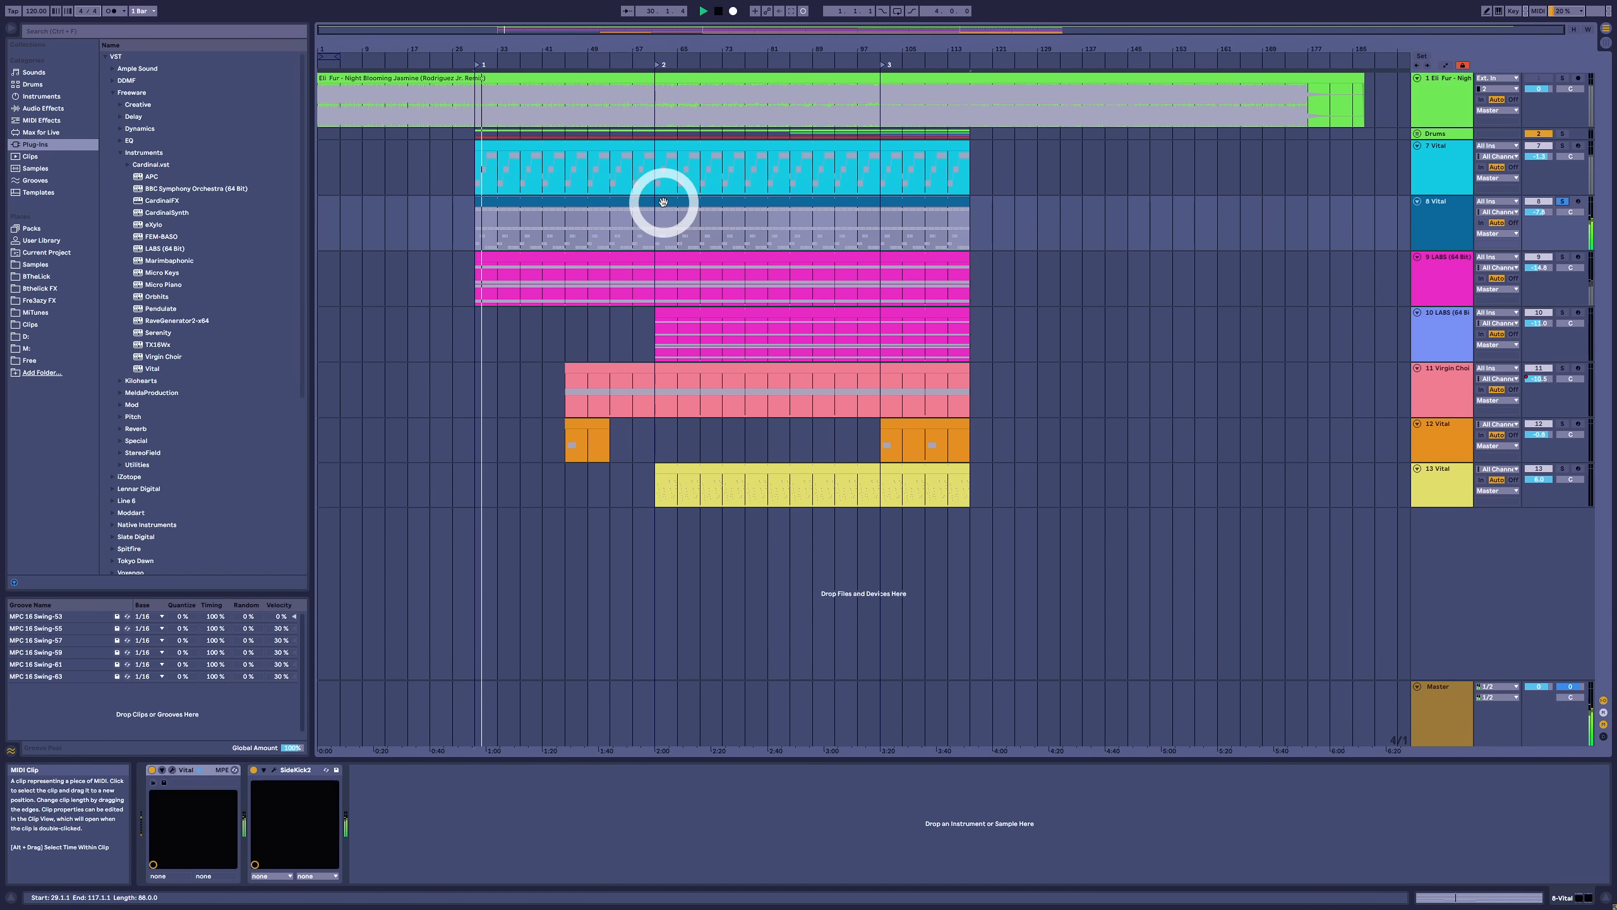
Examine the 8-Vital patch's envelope, LFO 1 and RAND 1 modulation during playback, and bring up its effects chain
left_click(171, 770)
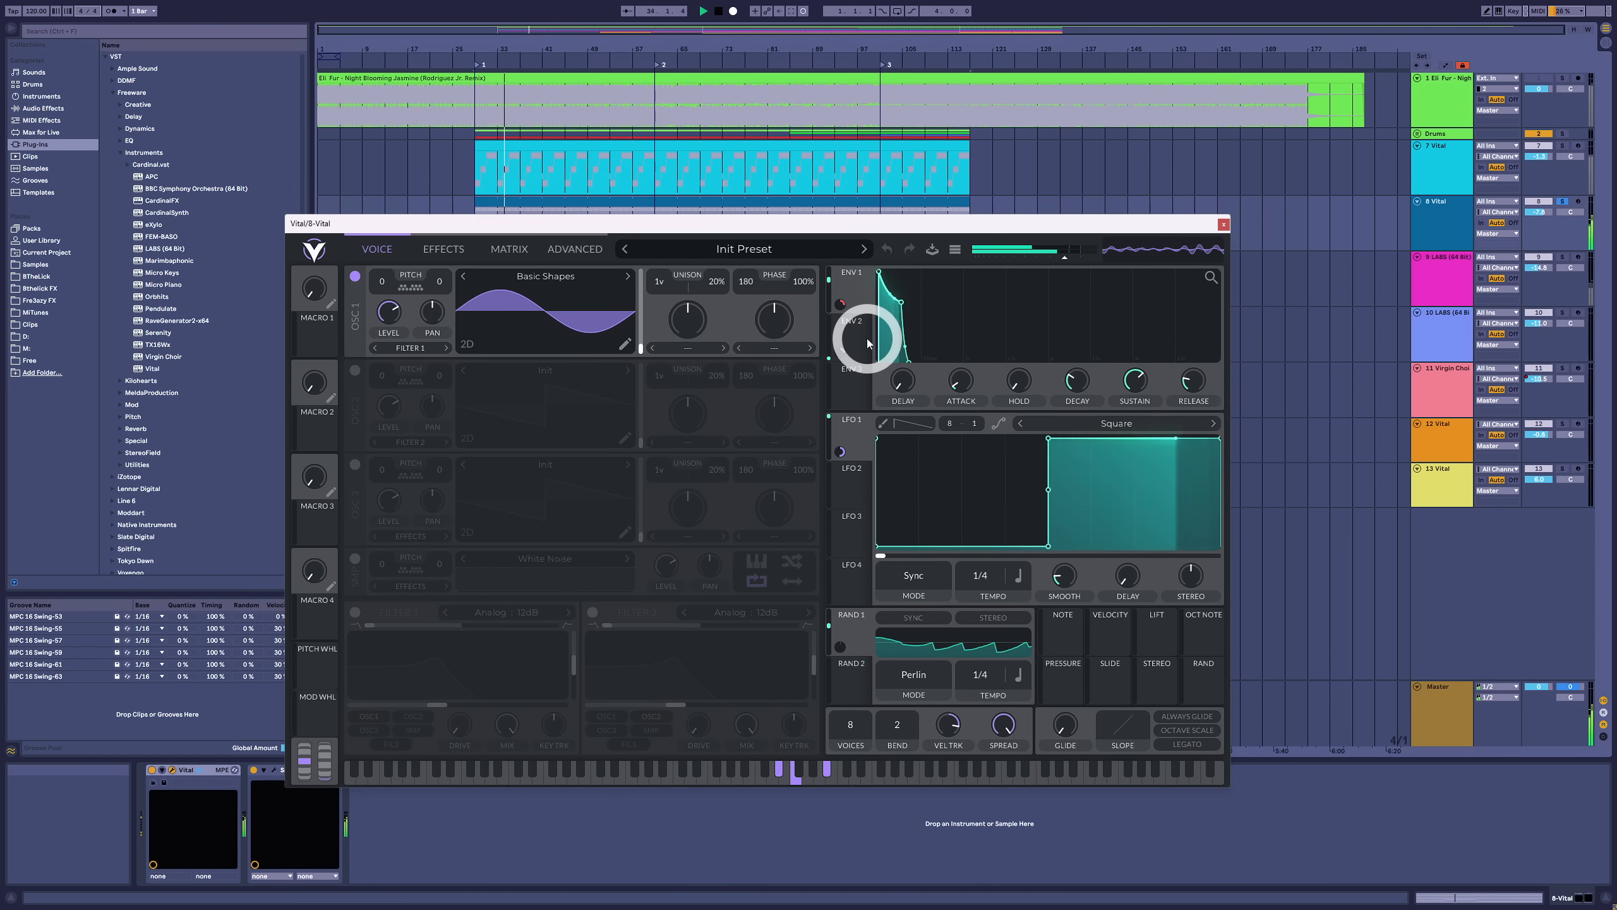
left_click_drag(1085, 382, 1132, 369)
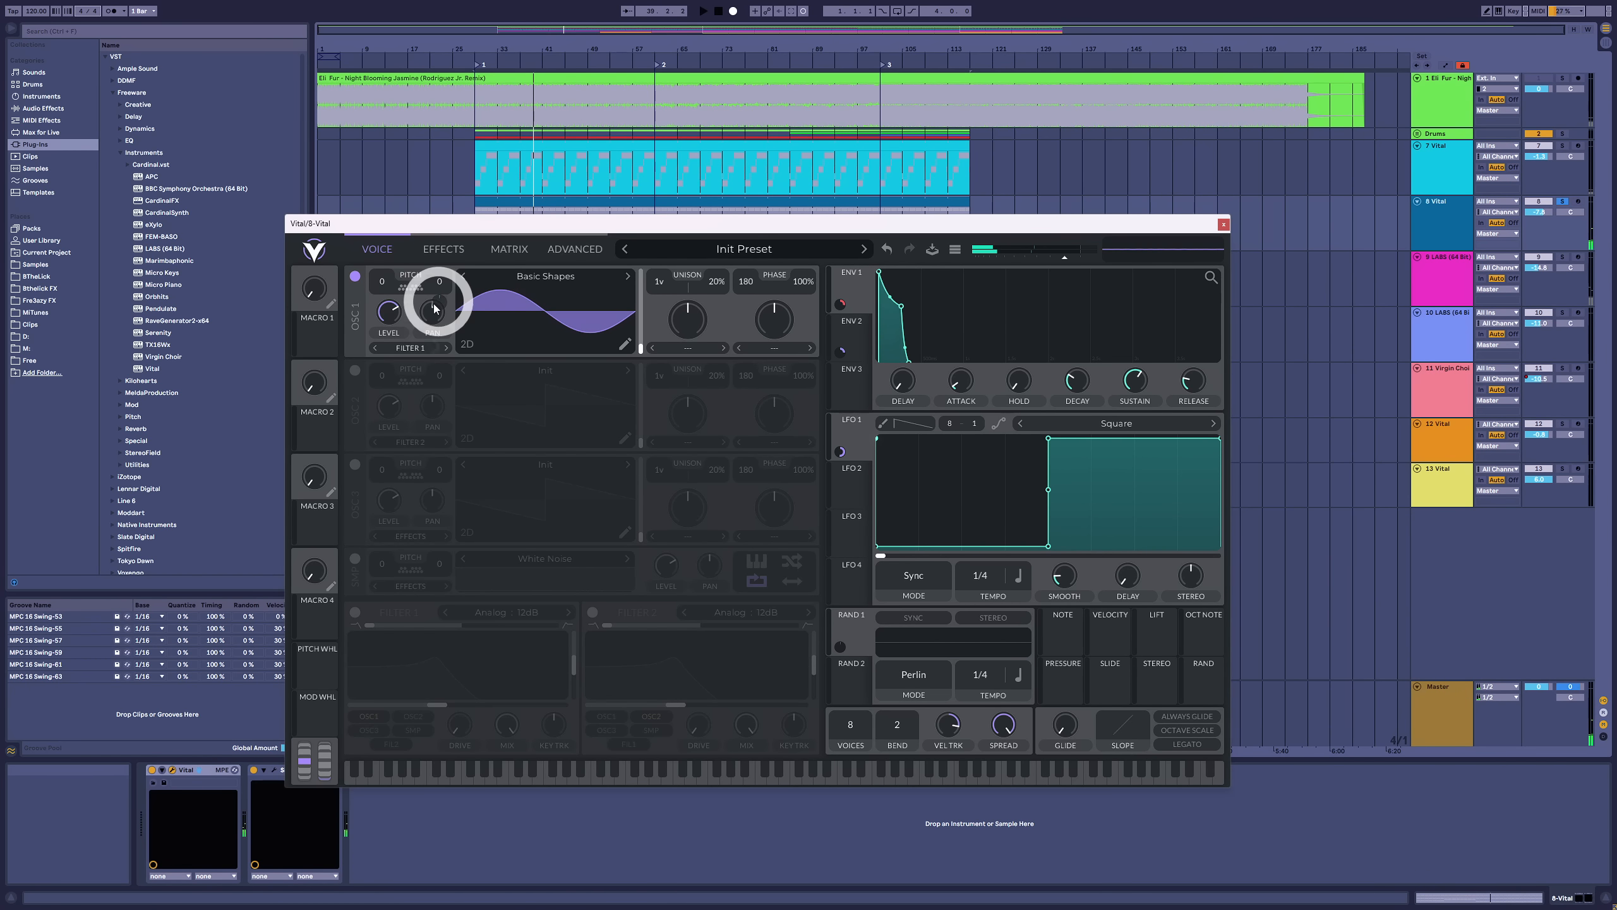
key("space")
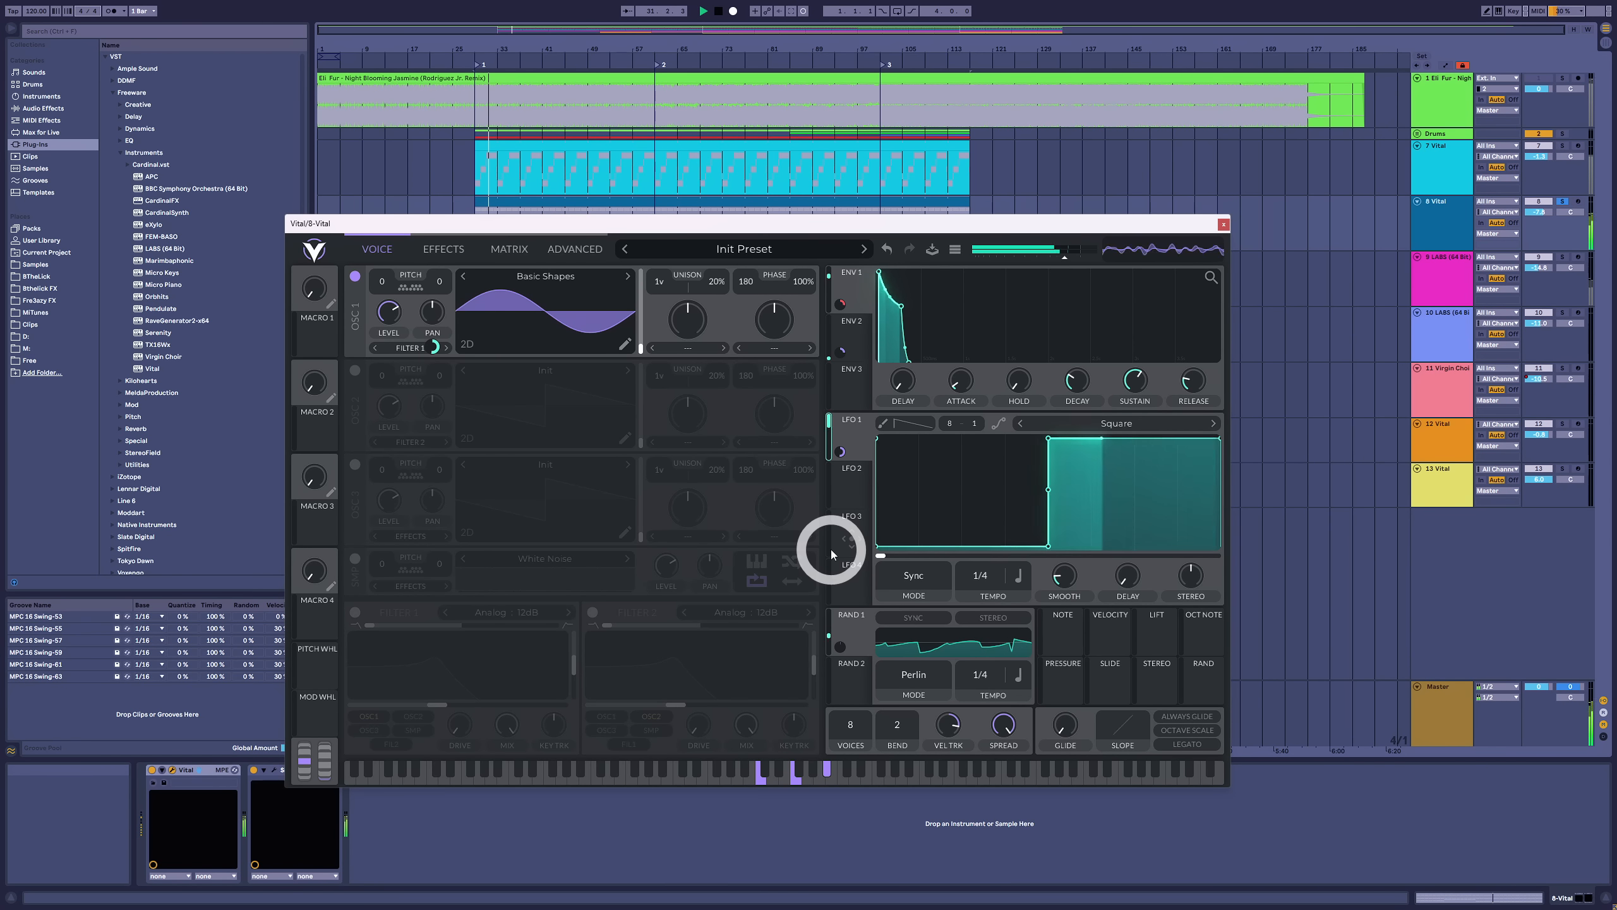
key("space")
left_click(857, 630)
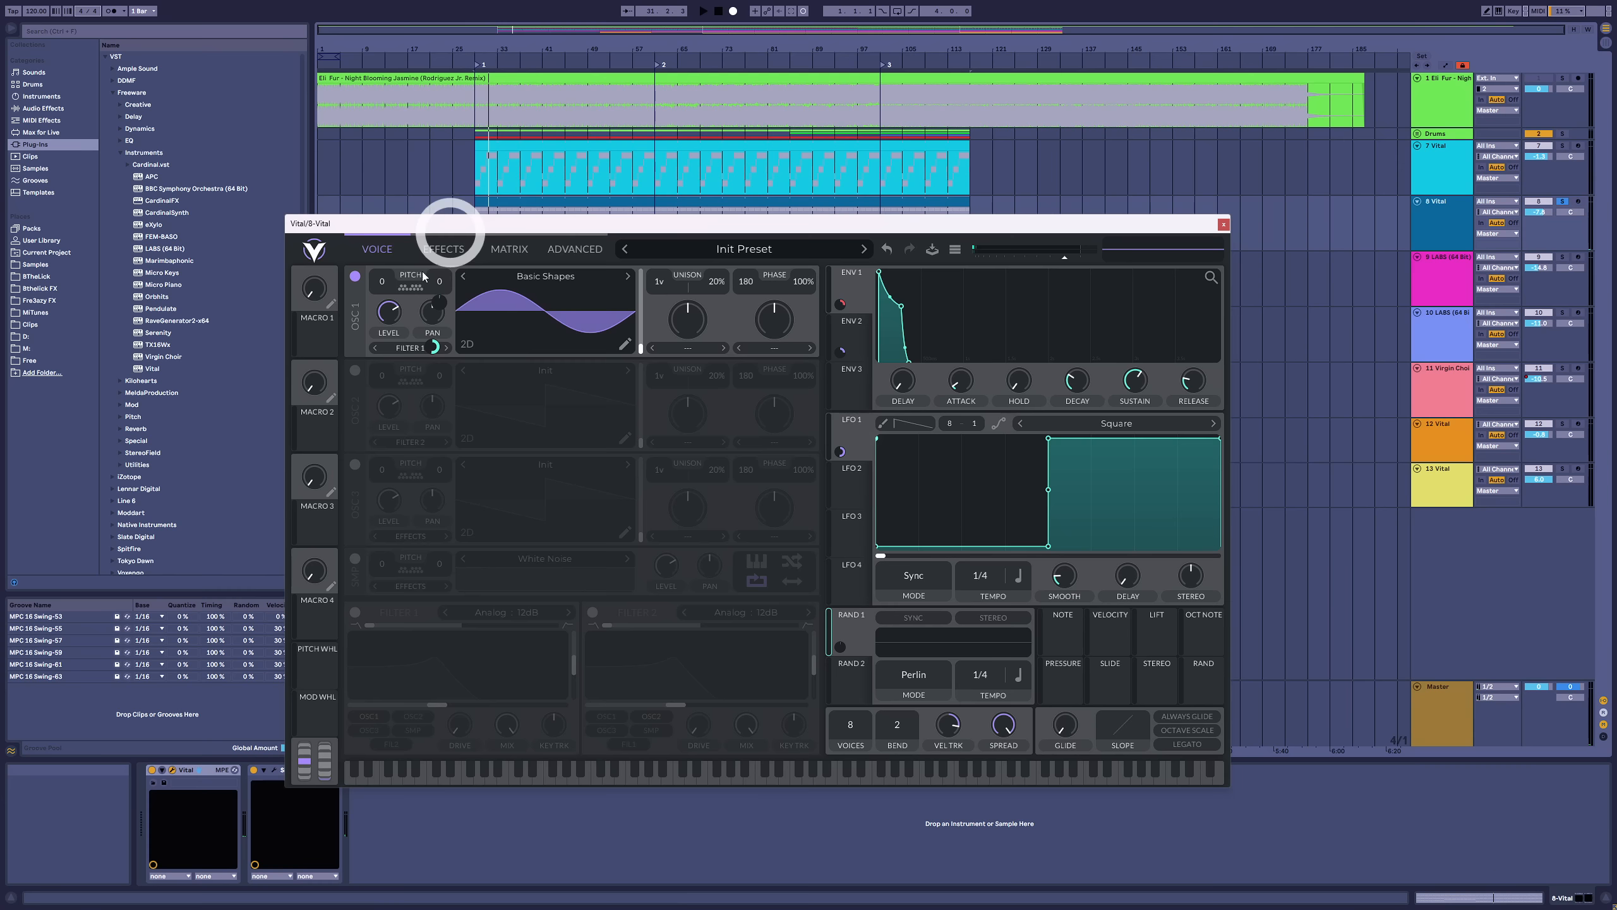
left_click(446, 249)
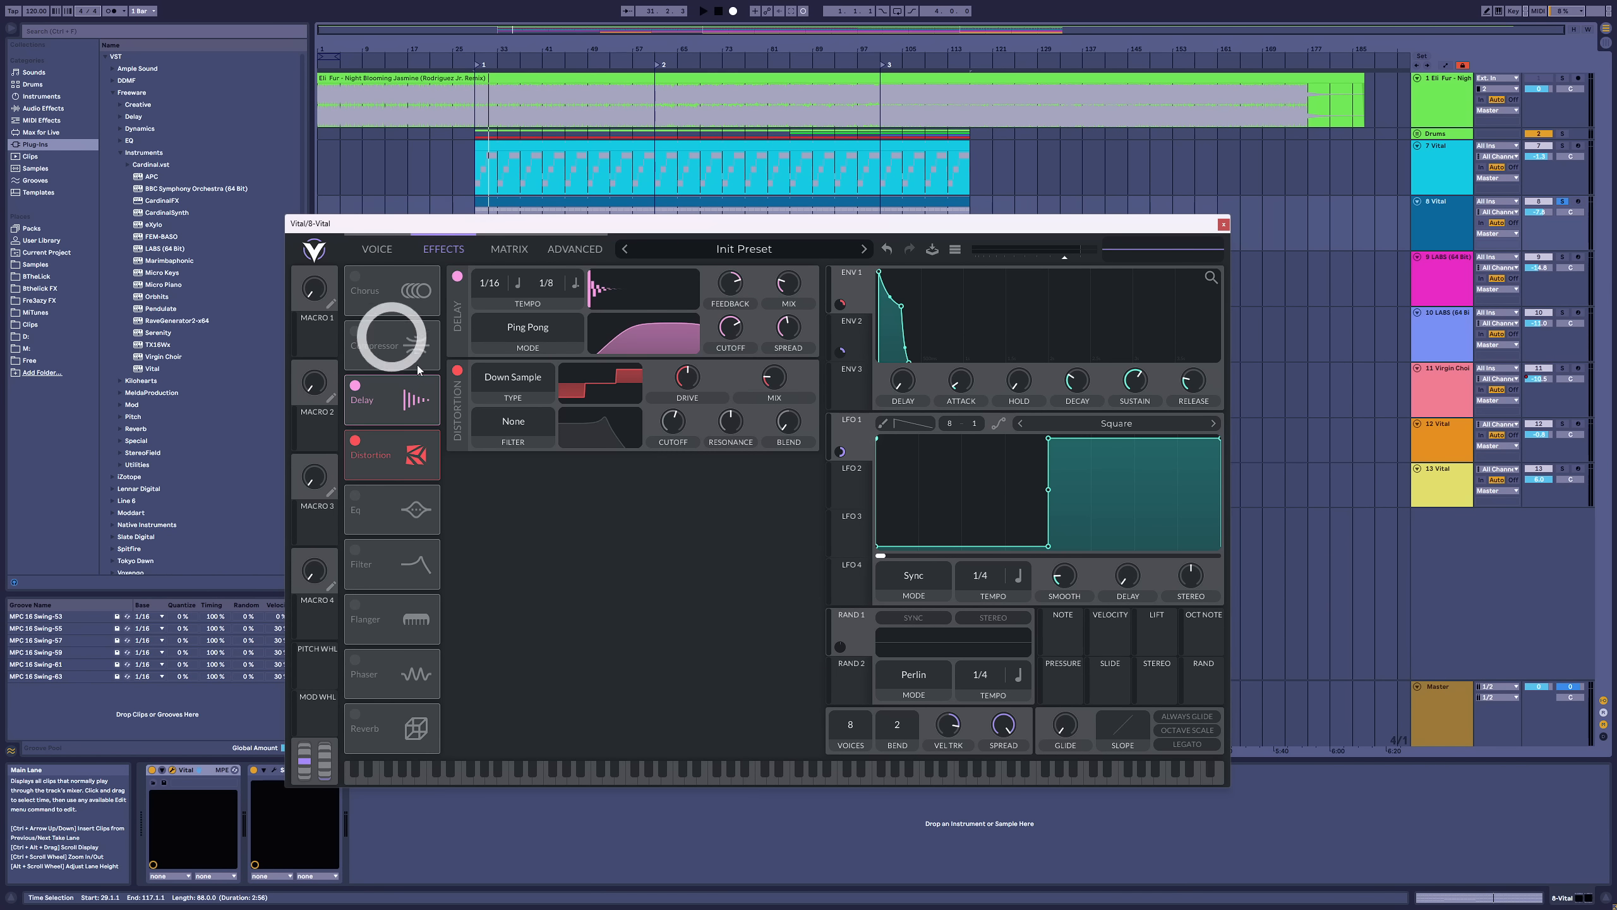
Play back the 8-Vital part with its Distortion effect switched off, and switch the effect back on to compare
left_click(663, 389)
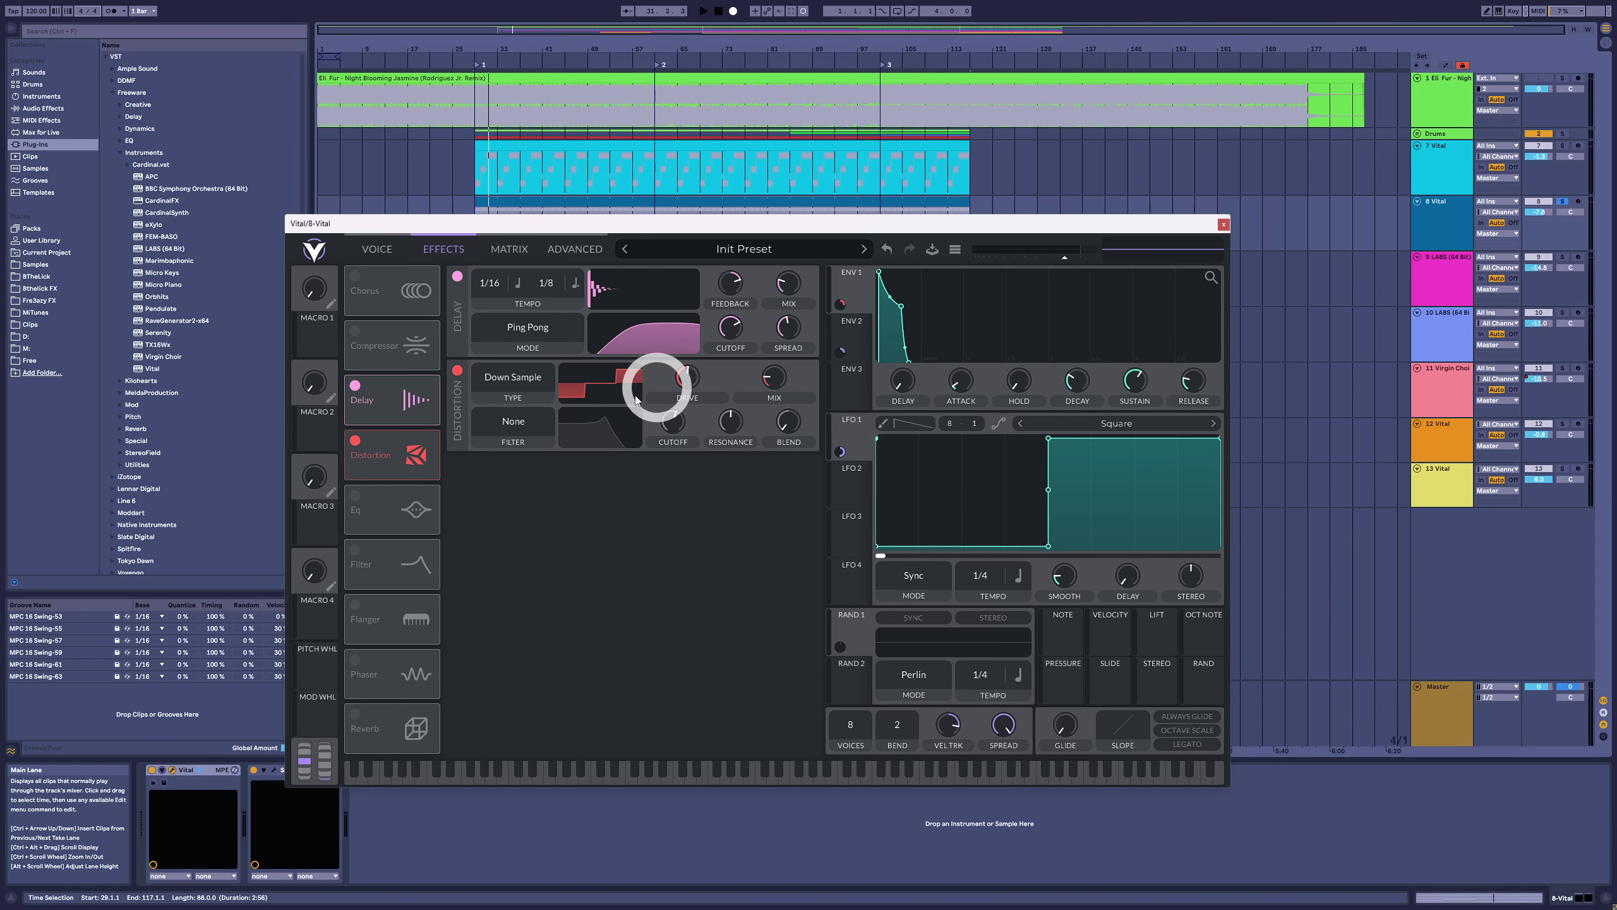
key("space")
left_click(355, 441)
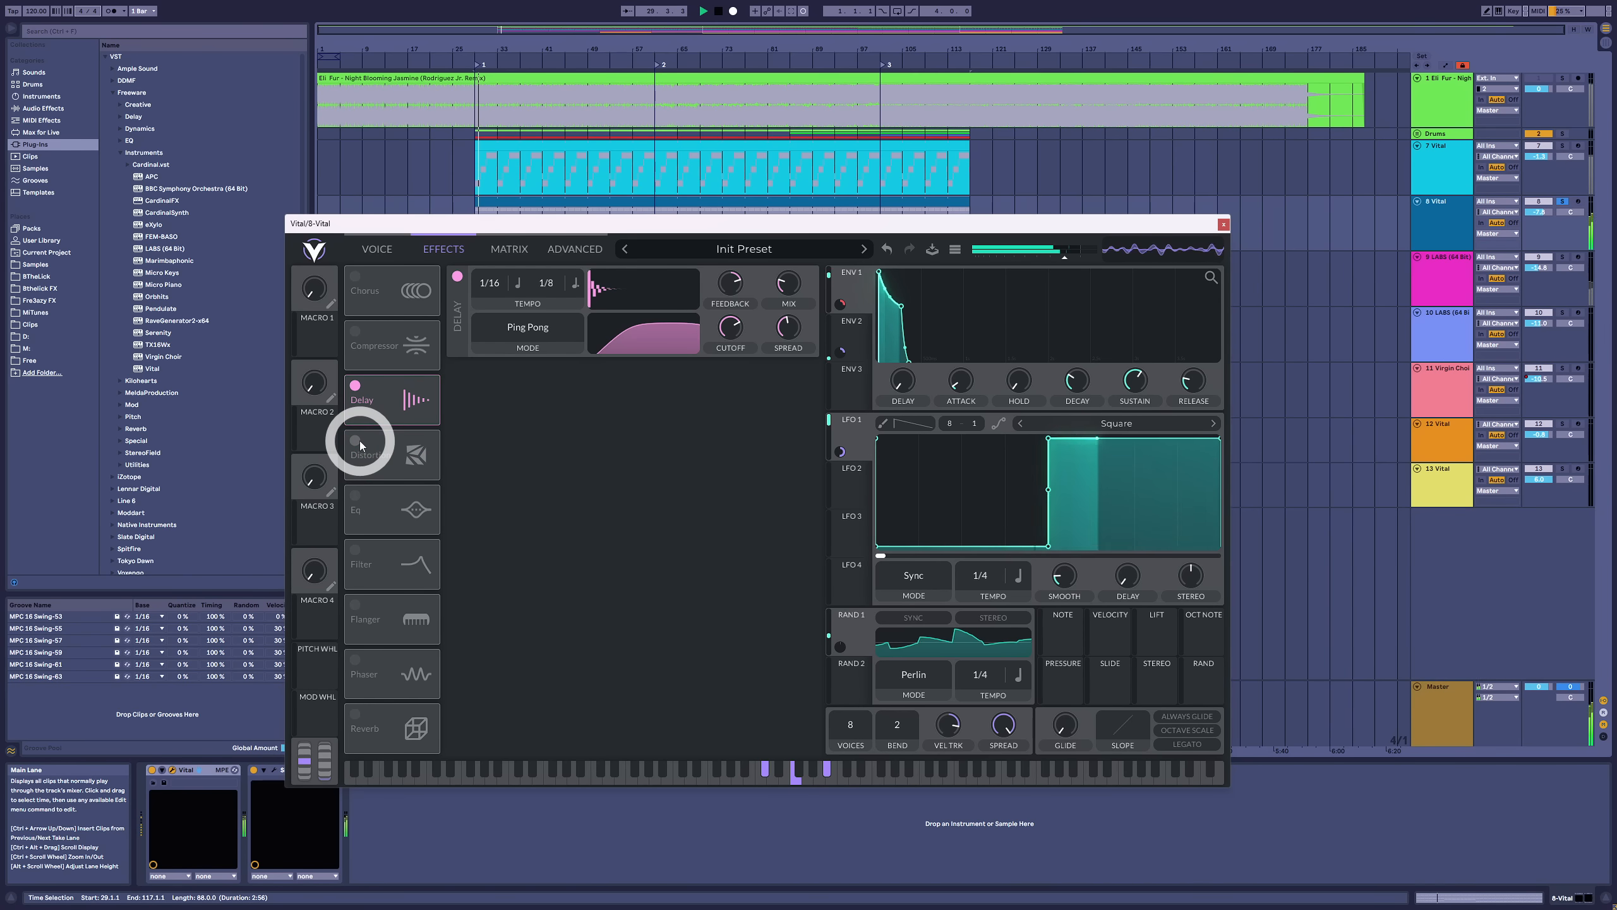
left_click(357, 442)
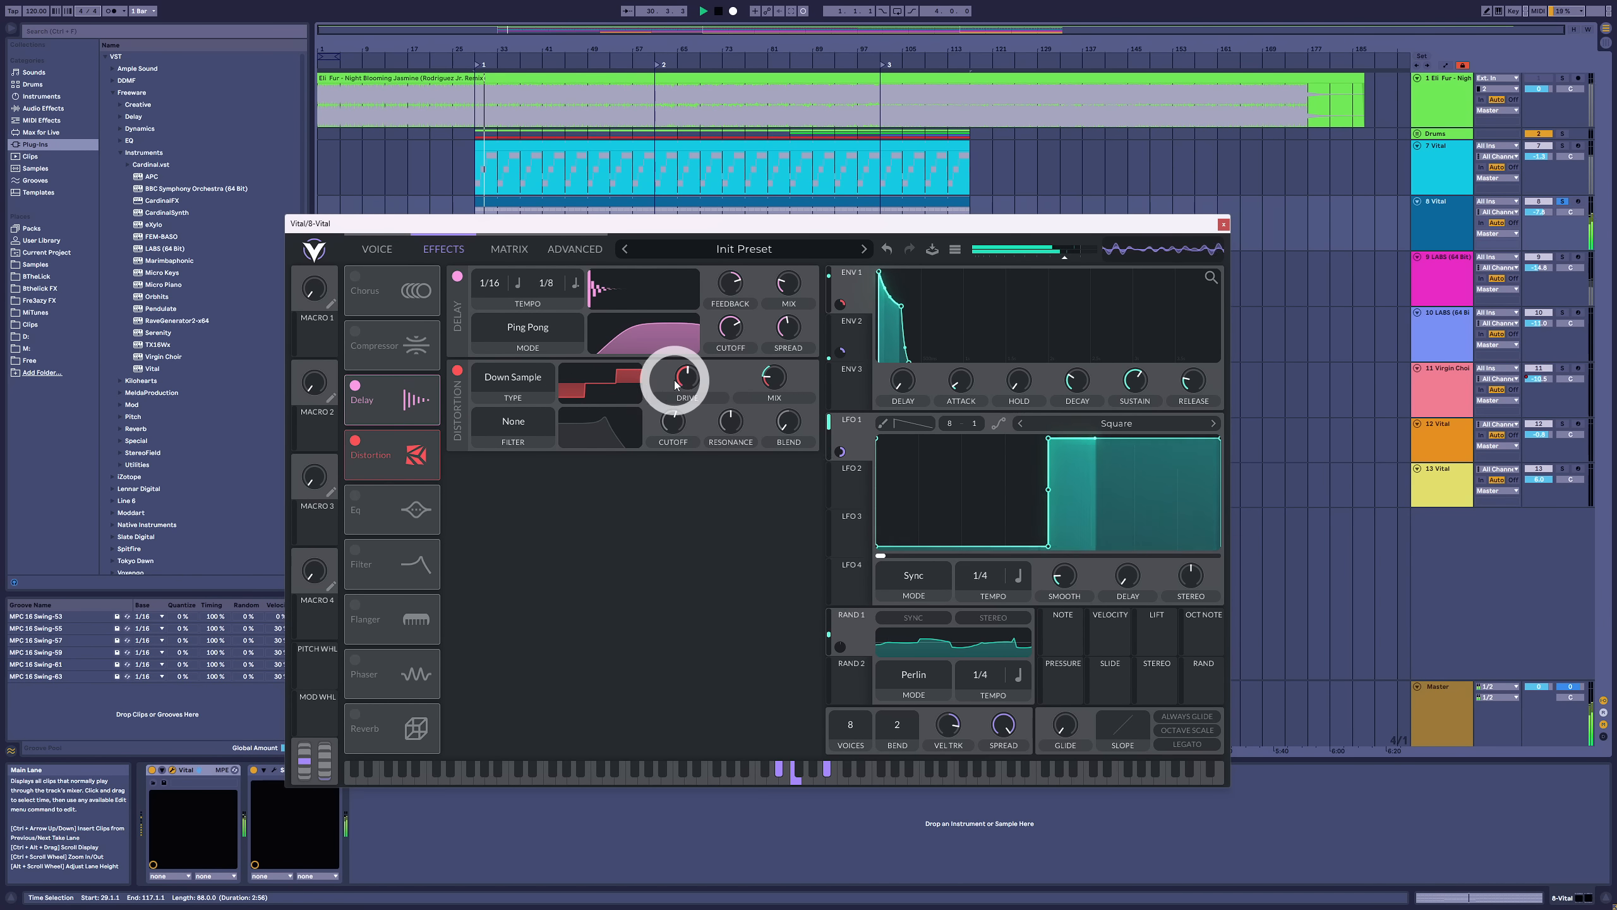
Check the Distortion's drive and mix against playback of the 8-Vital part, and close the synth
mouse_move(693, 379)
left_mouse_down()
mouse_move(699, 348)
mouse_move(697, 383)
mouse_move(673, 400)
left_mouse_up()
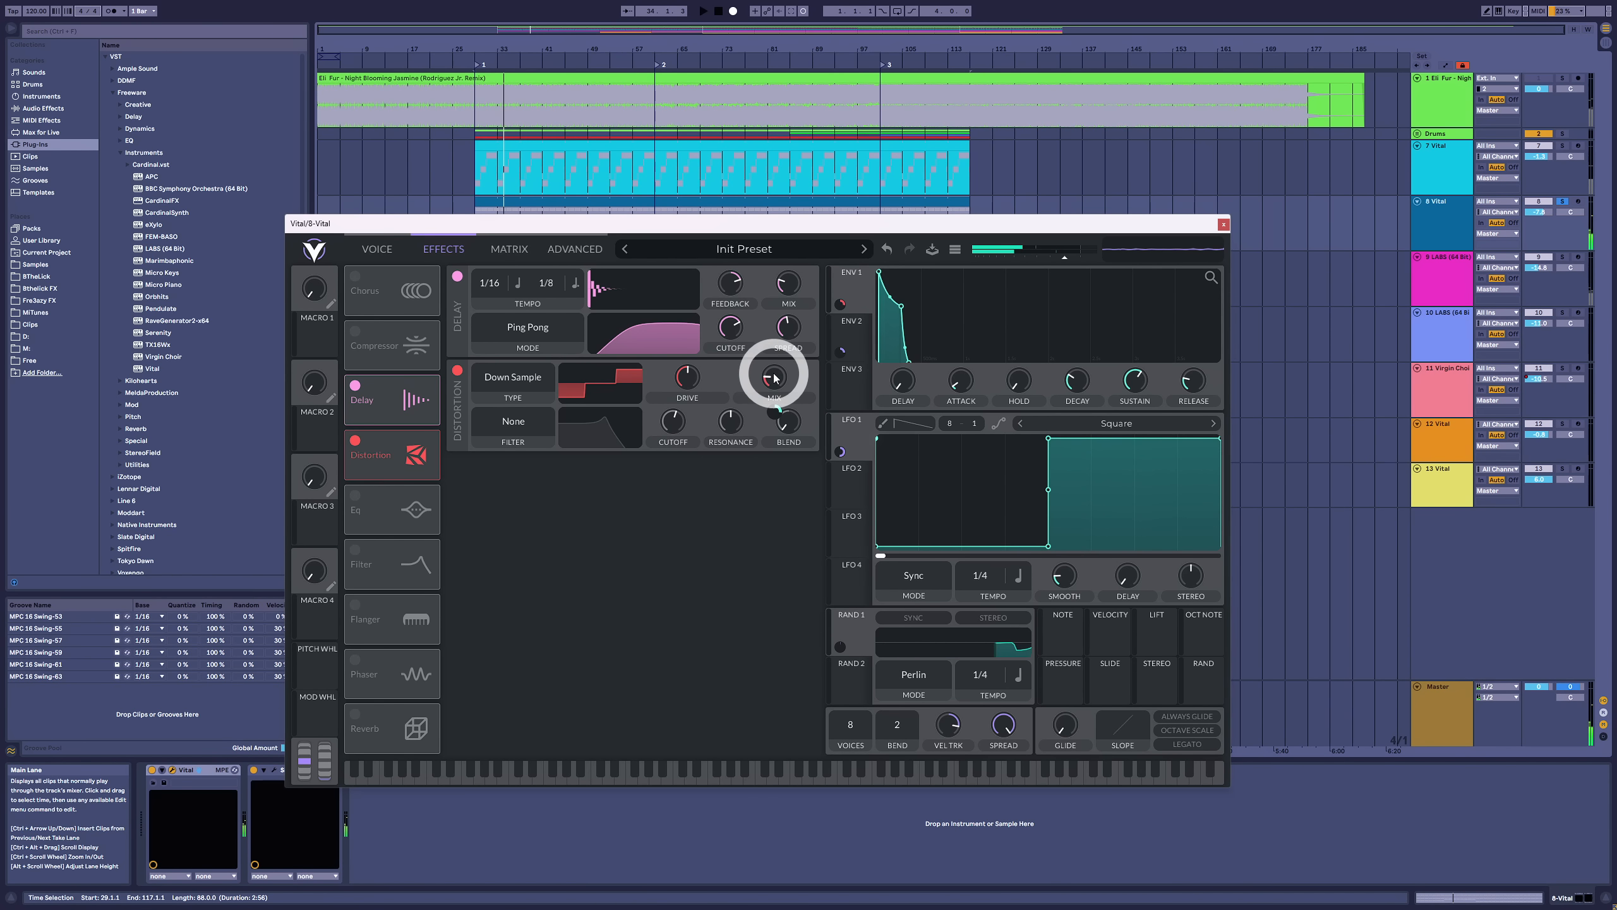
key("space")
mouse_move(774, 382)
left_mouse_down()
mouse_move(776, 398)
mouse_move(780, 365)
left_mouse_up()
key("space")
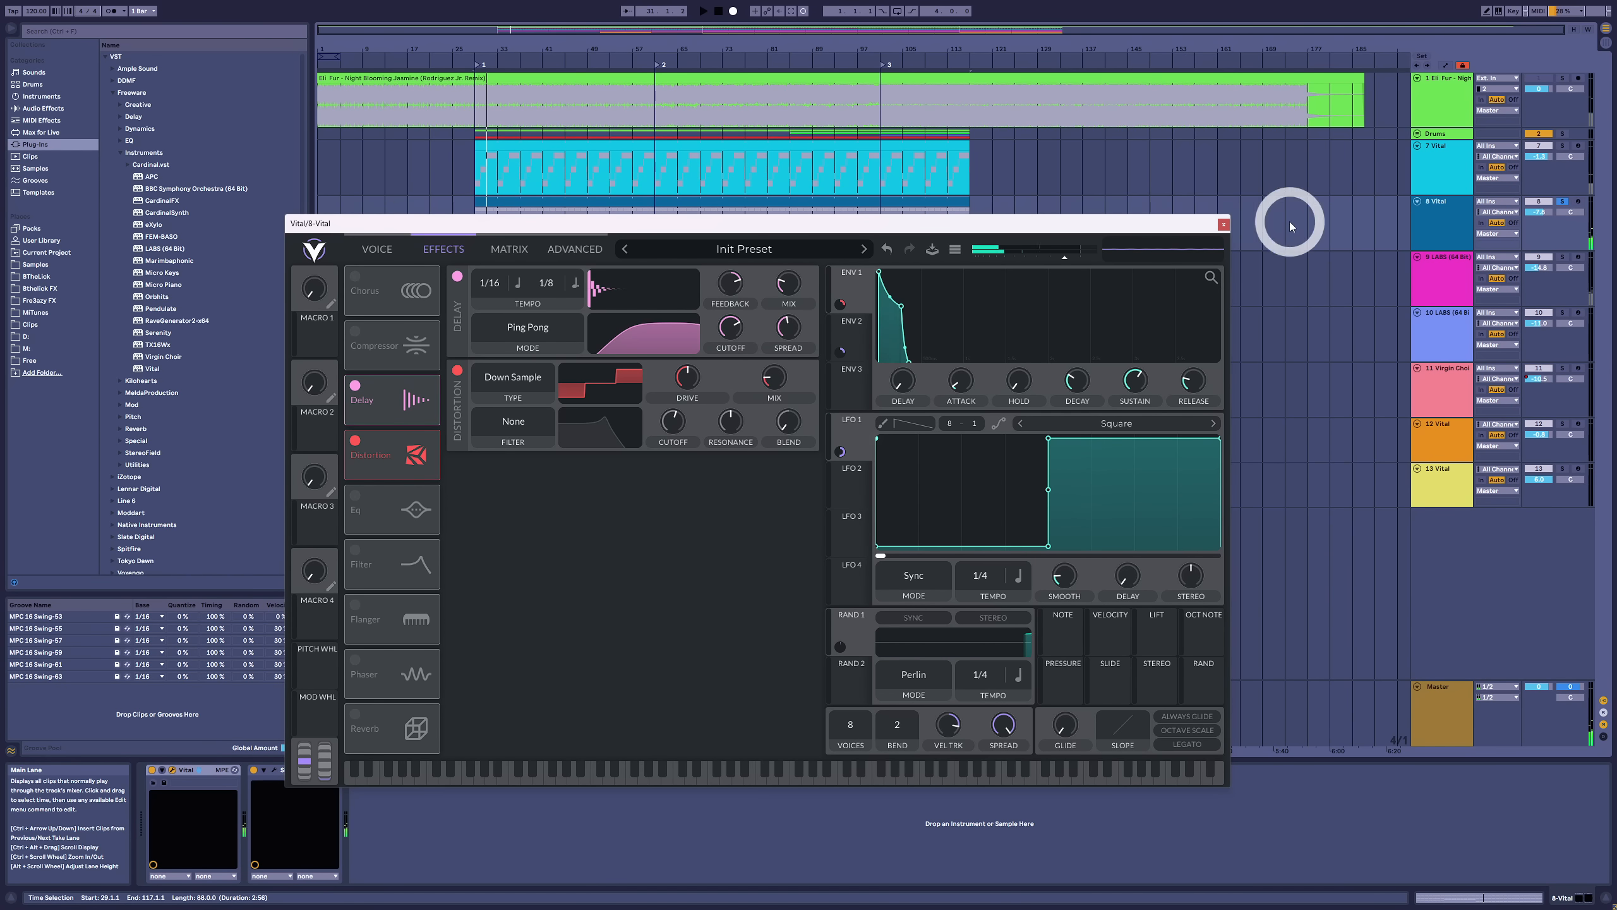
left_click(1223, 224)
Bring up the 8-Vital clip's notes and examine its changing lower line of C#3, D#3 and C3
double_click(660, 203)
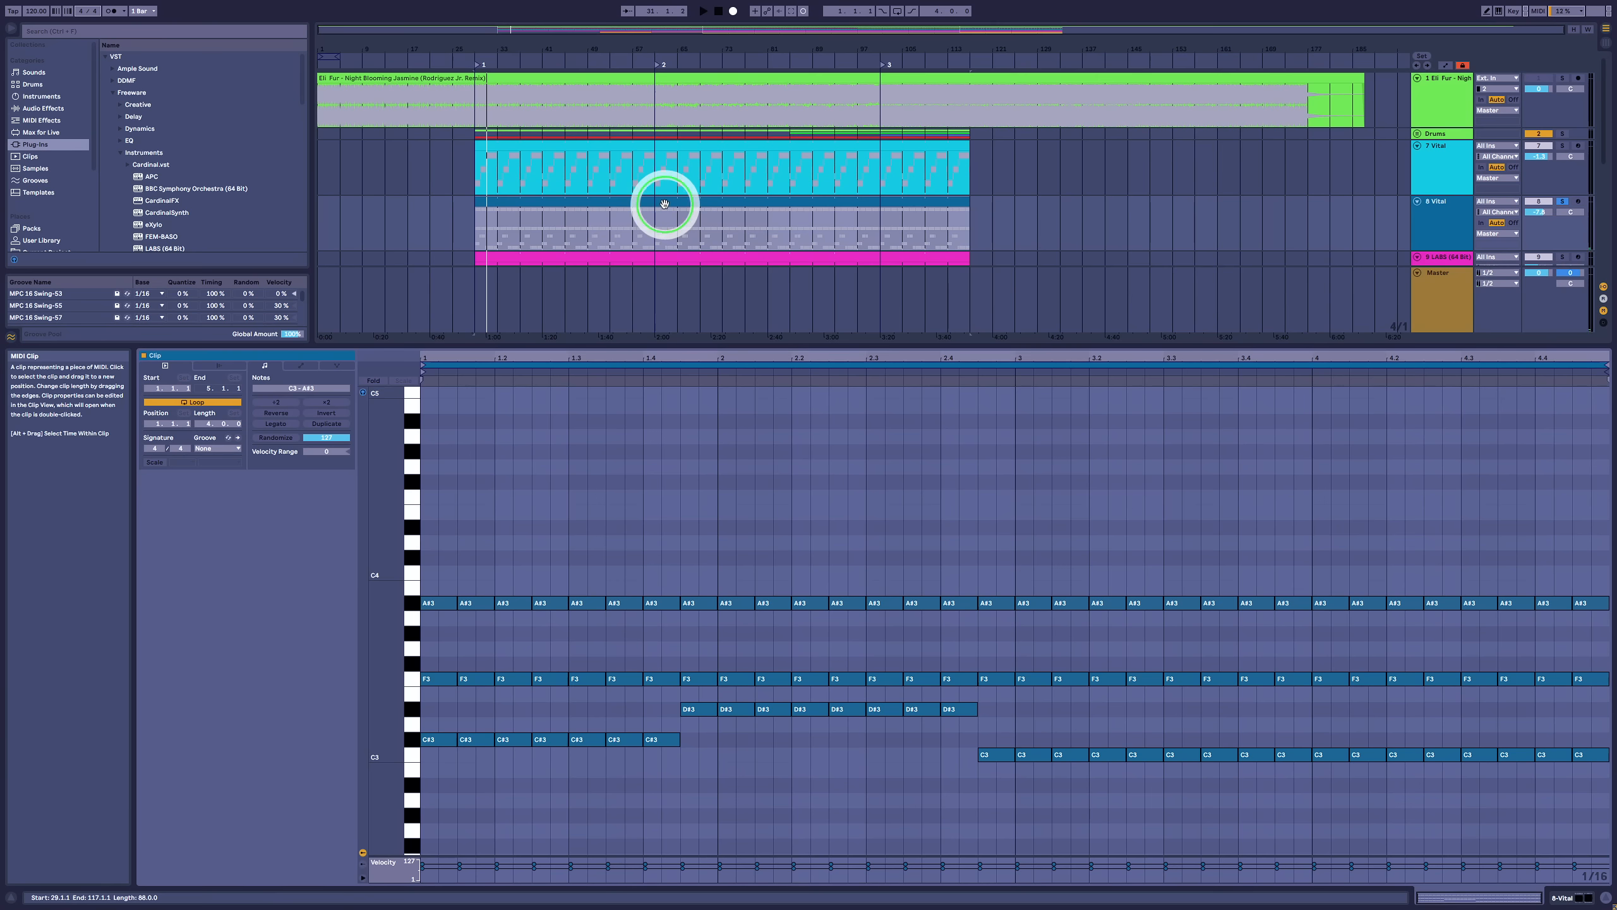
scroll(573, 698, "down", 3)
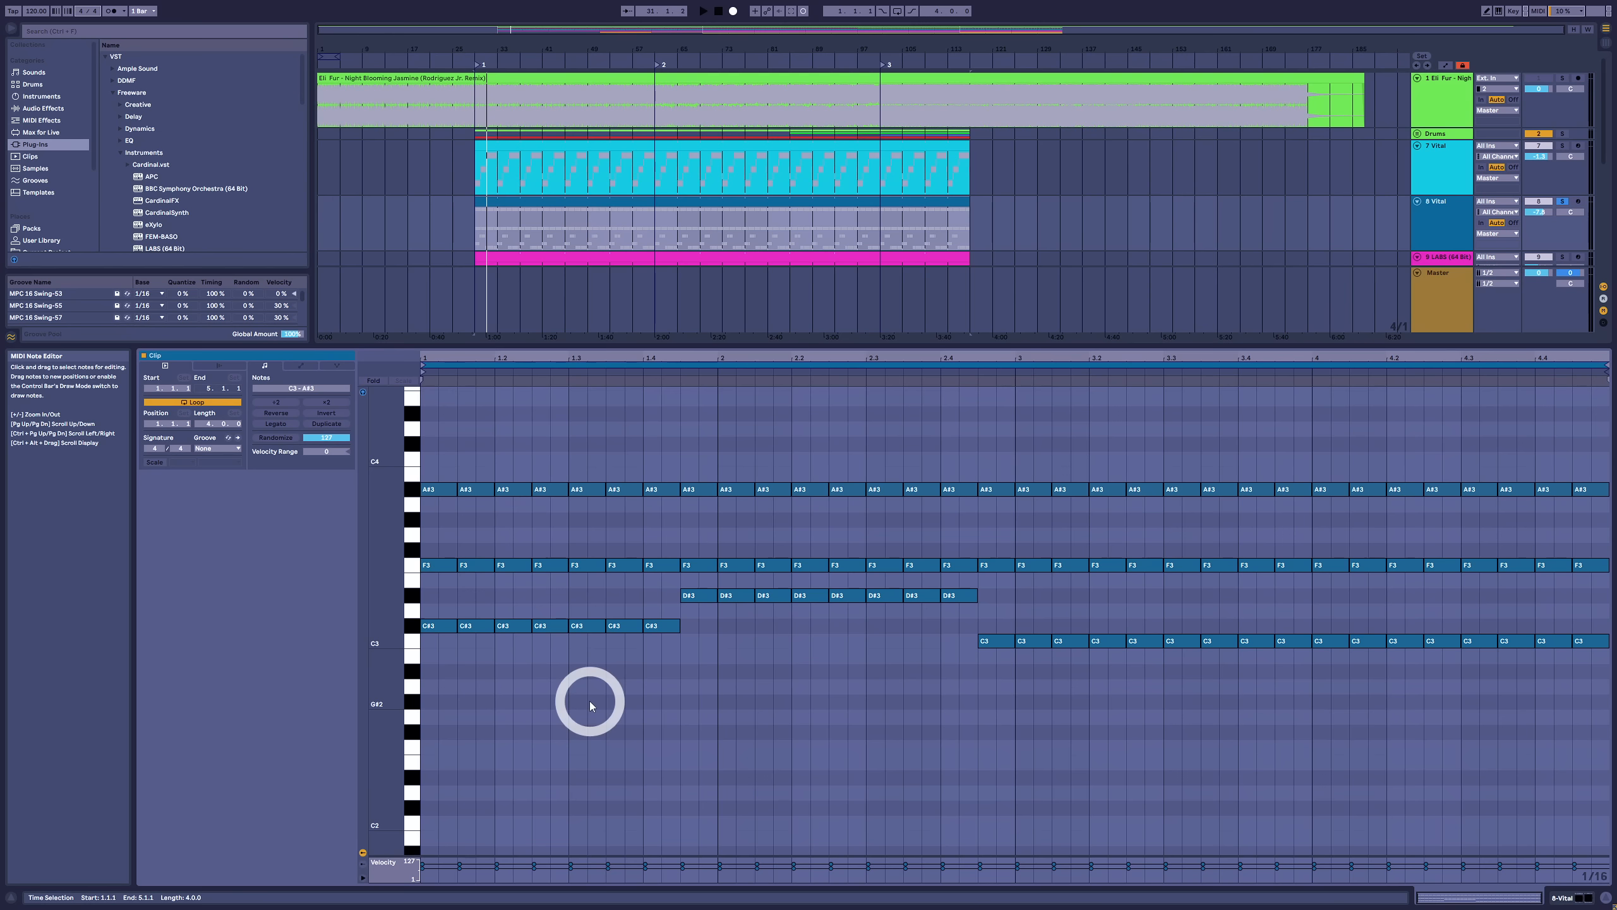
left_click(450, 626)
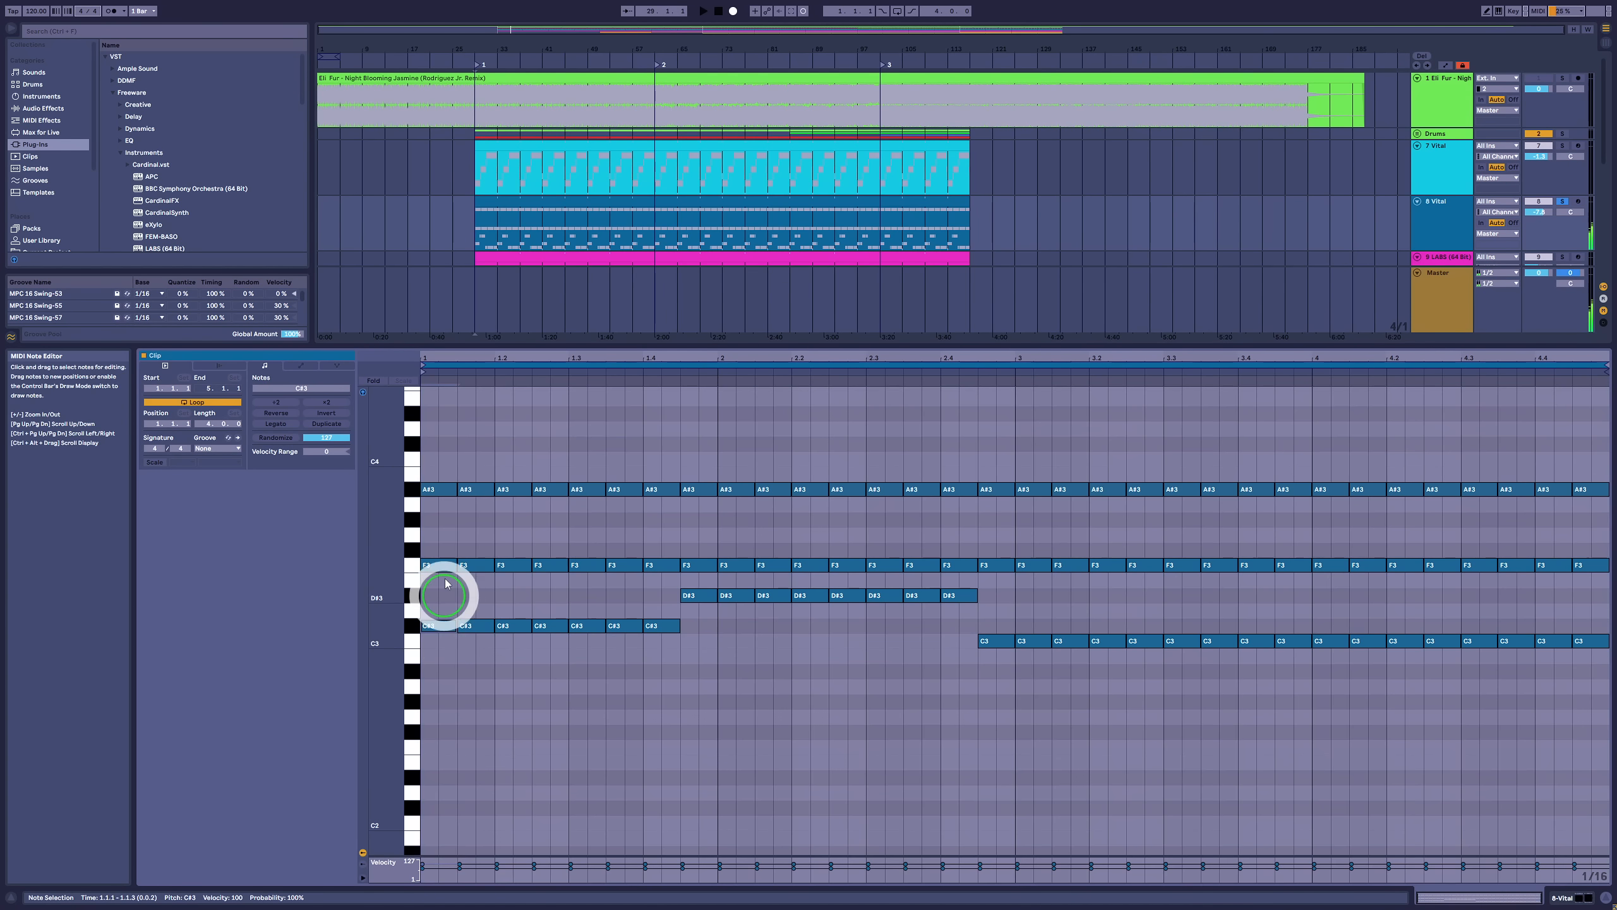
left_click(444, 482)
left_click_drag(552, 620, 404, 627)
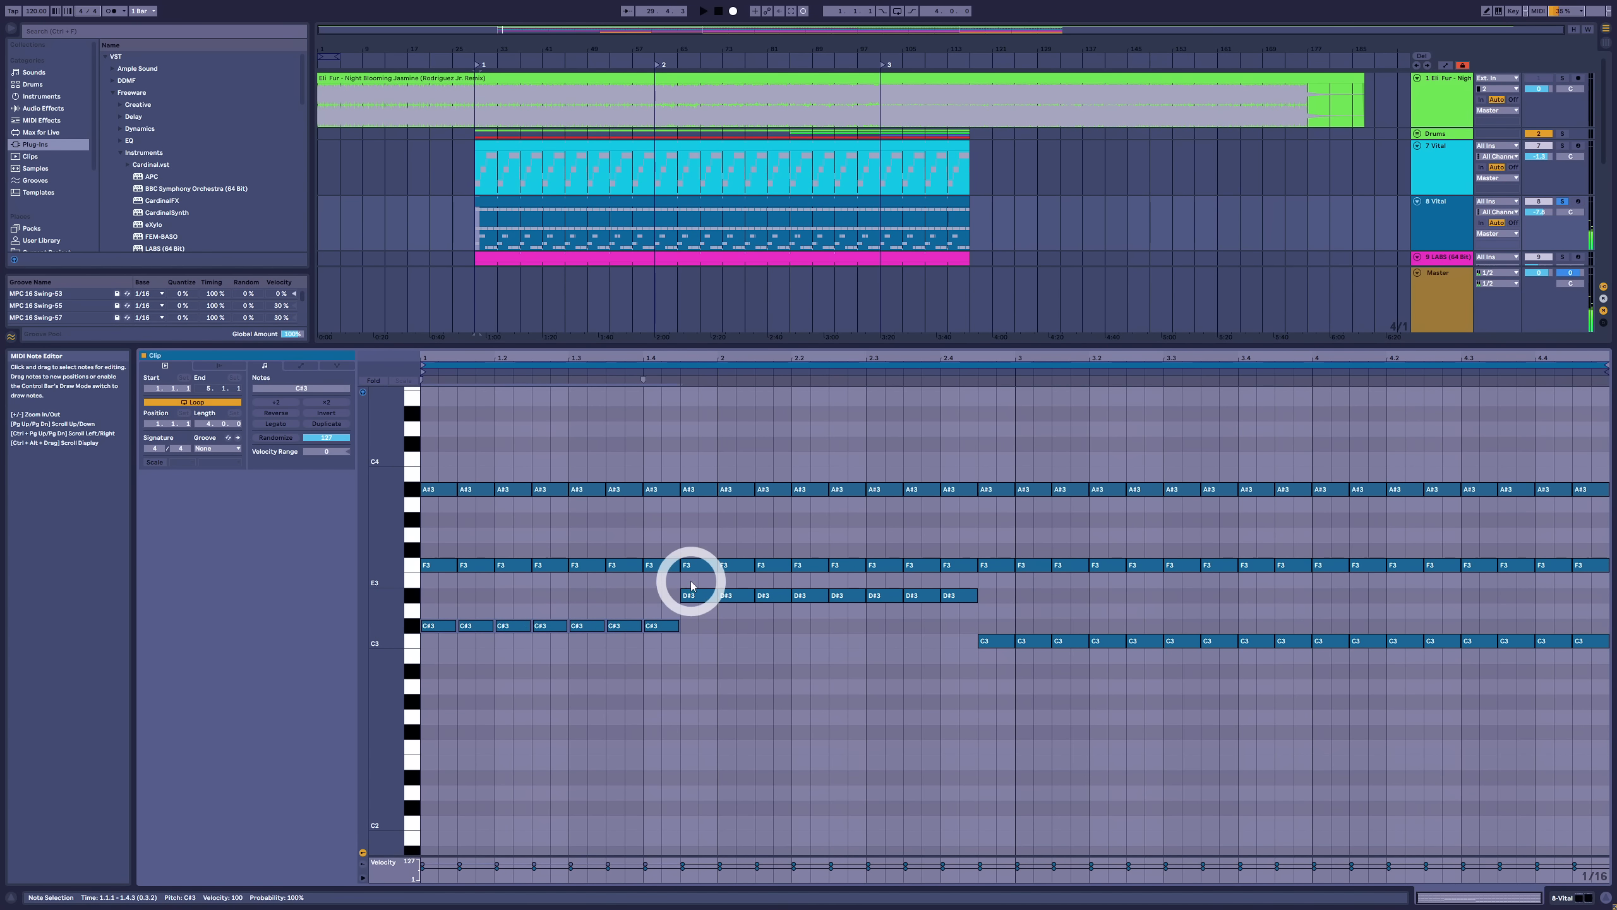
left_click_drag(663, 582, 1592, 696)
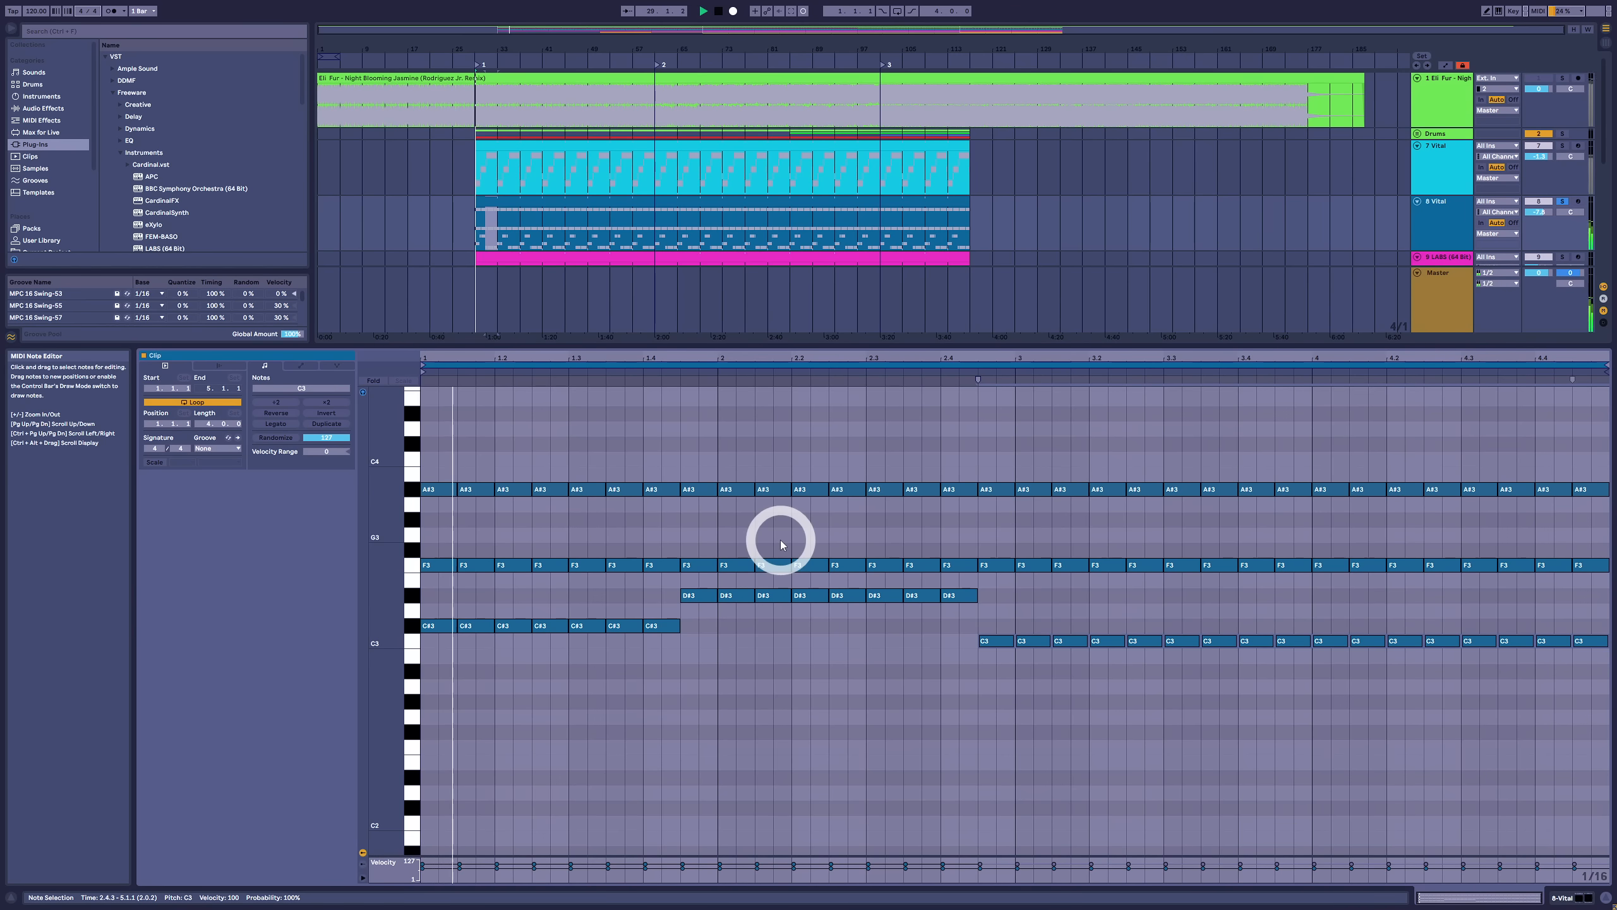
Highlight the repeated A#3 and F3 note rows and the chords from bar 3 of the 8-Vital clip, and return to the device chain
left_click_drag(456, 455, 1610, 509)
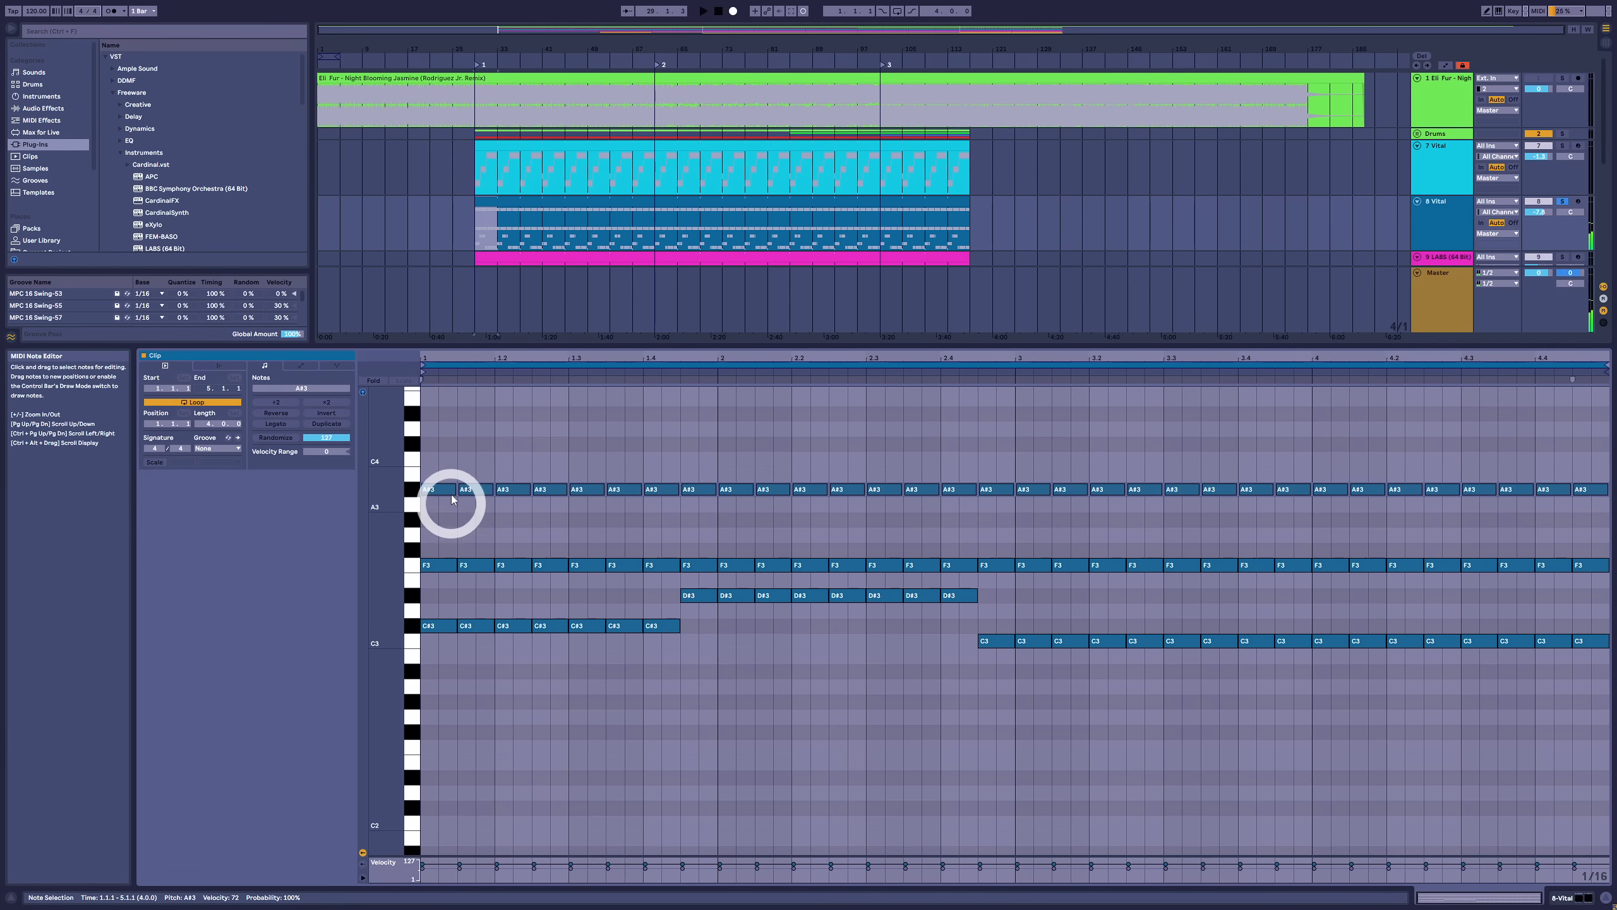
left_click_drag(1590, 532, 439, 576)
left_click_drag(443, 459, 1490, 504)
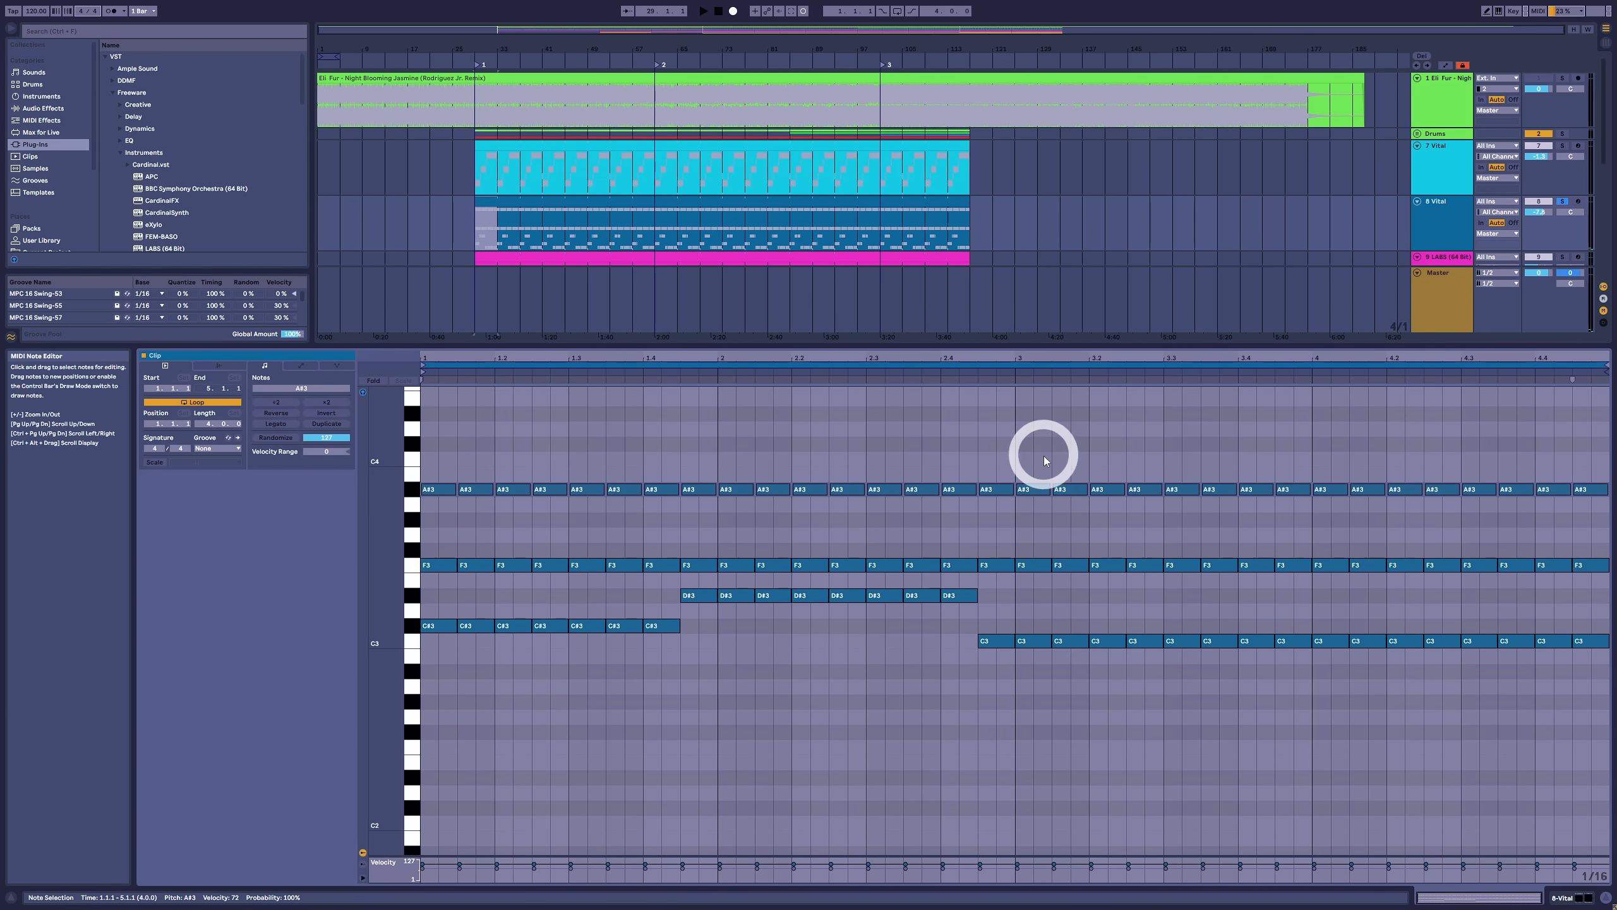
left_click_drag(1039, 453, 1403, 615)
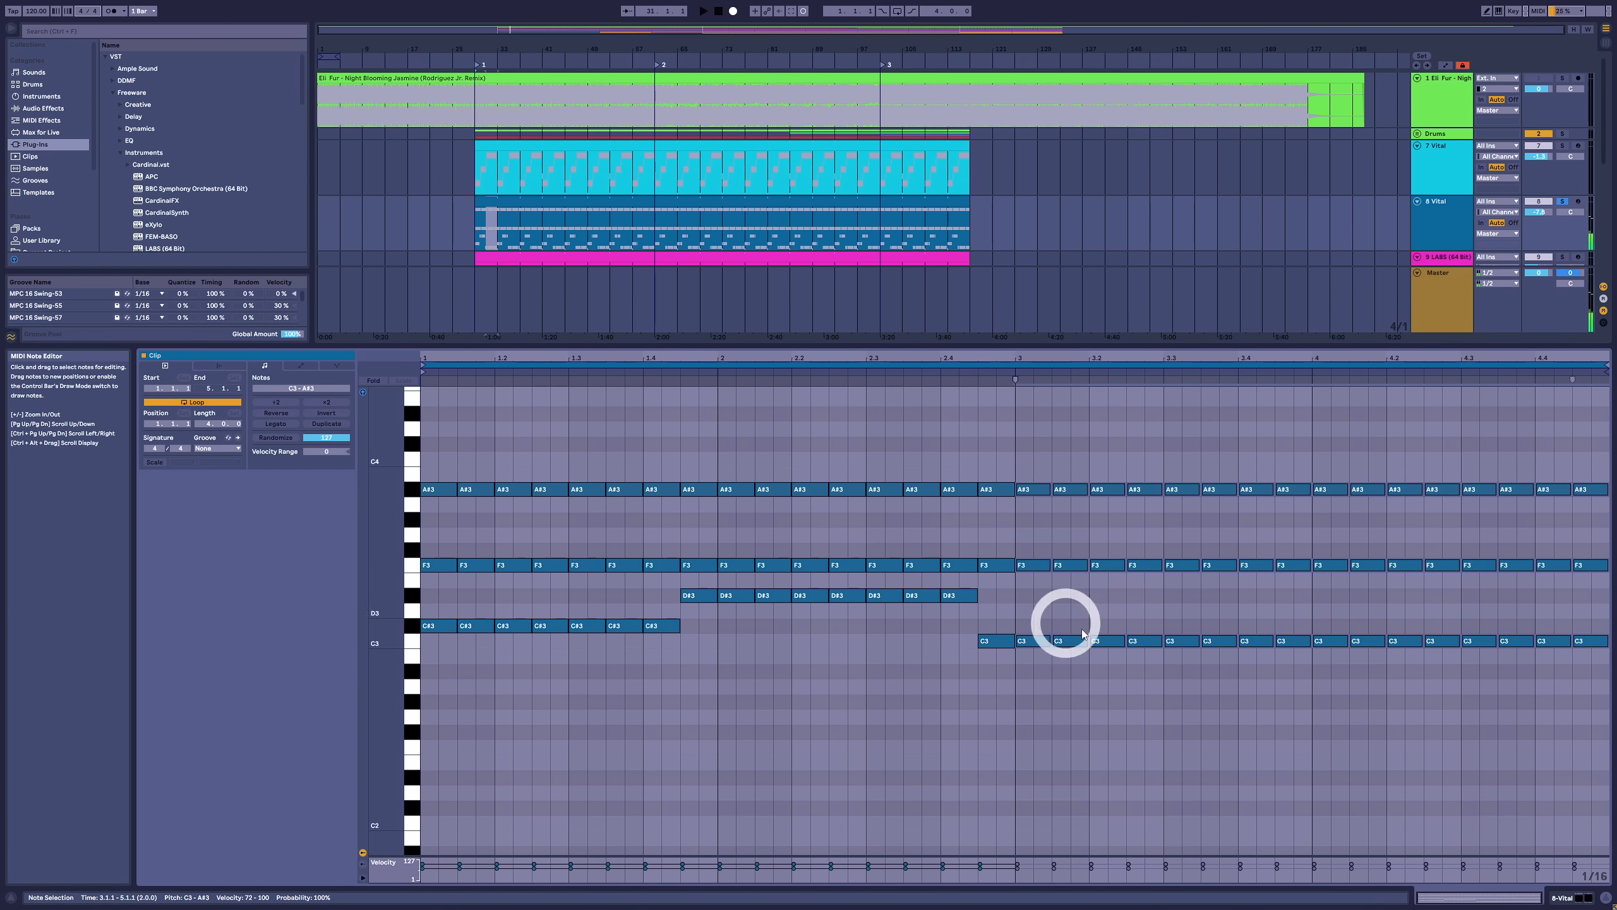
key("shift+Tab")
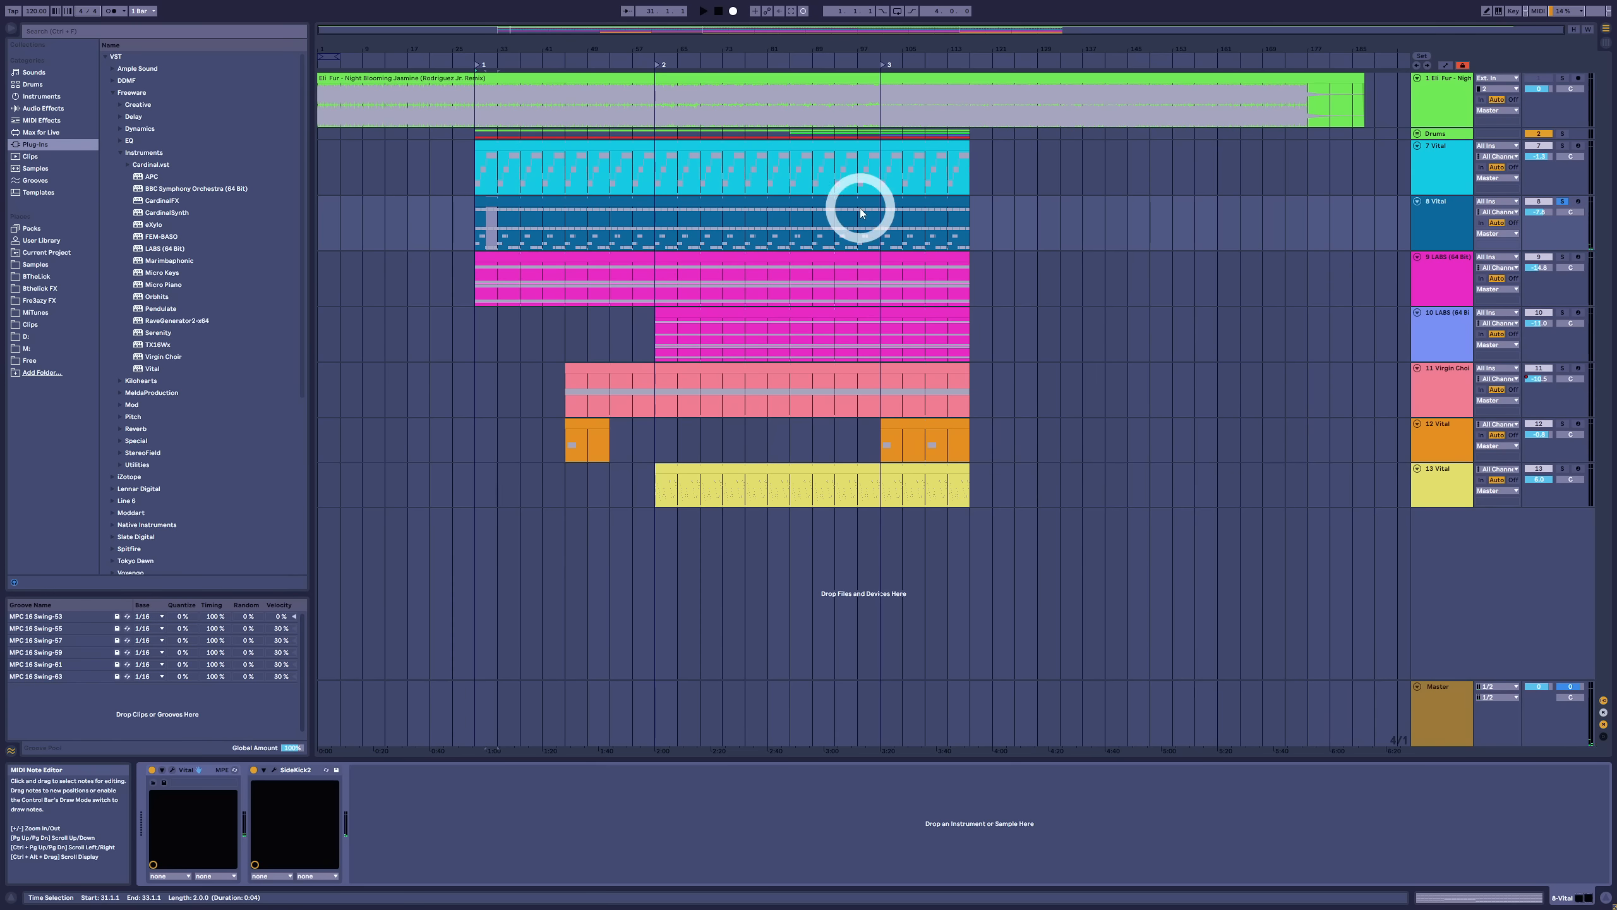
Move the solo to the 9-LABS track, play it back, and bring up its clip's notes
left_click(1562, 257)
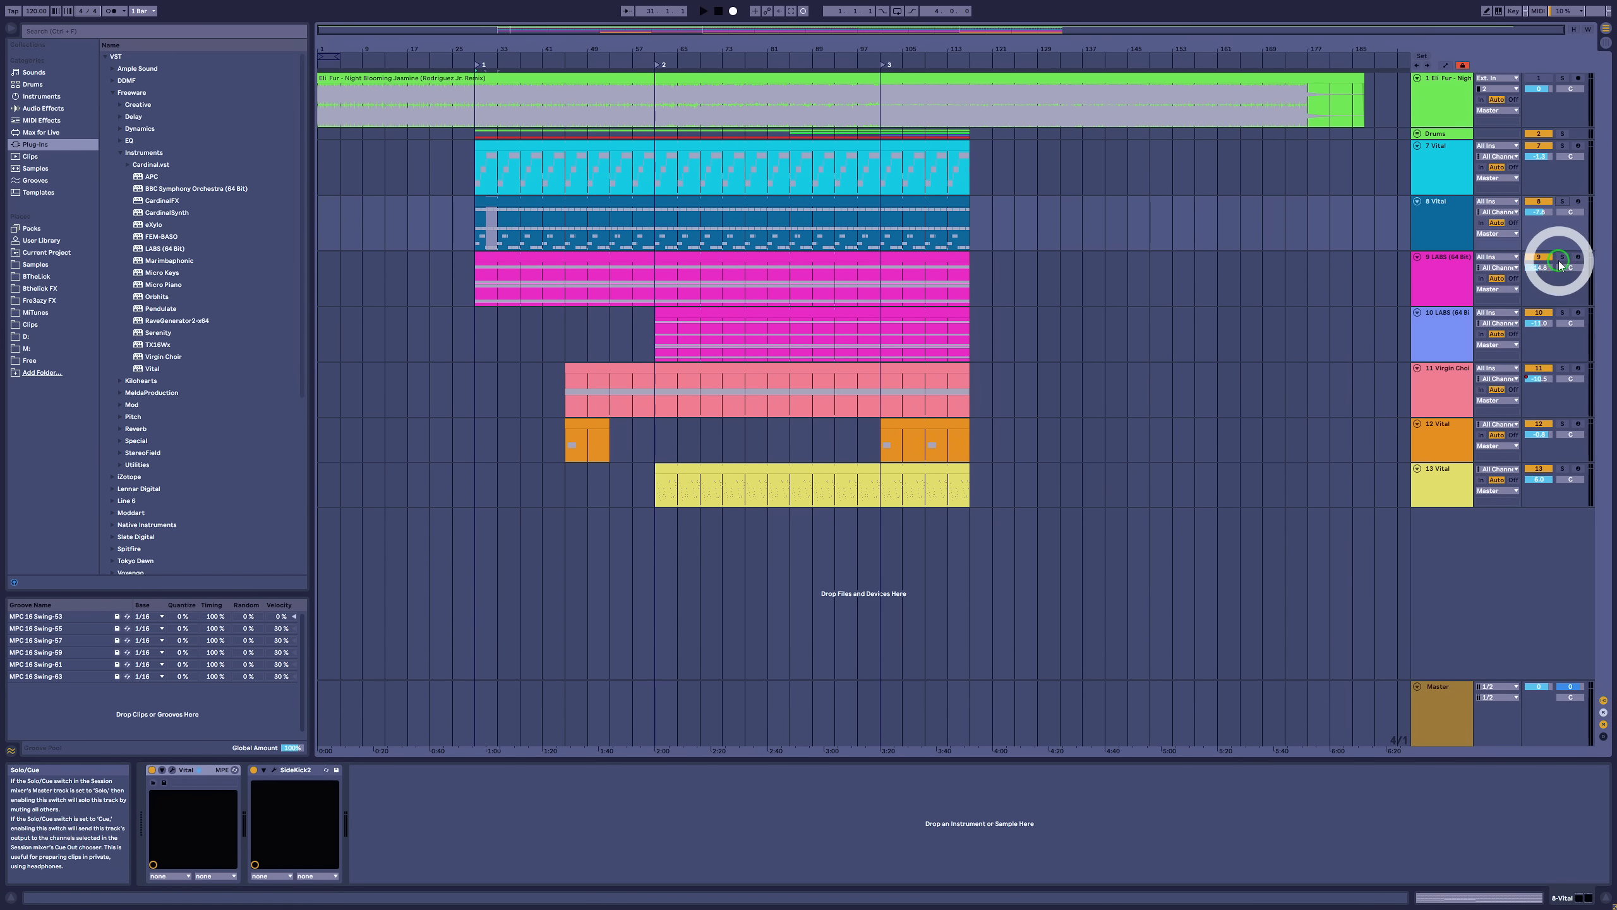
key("space")
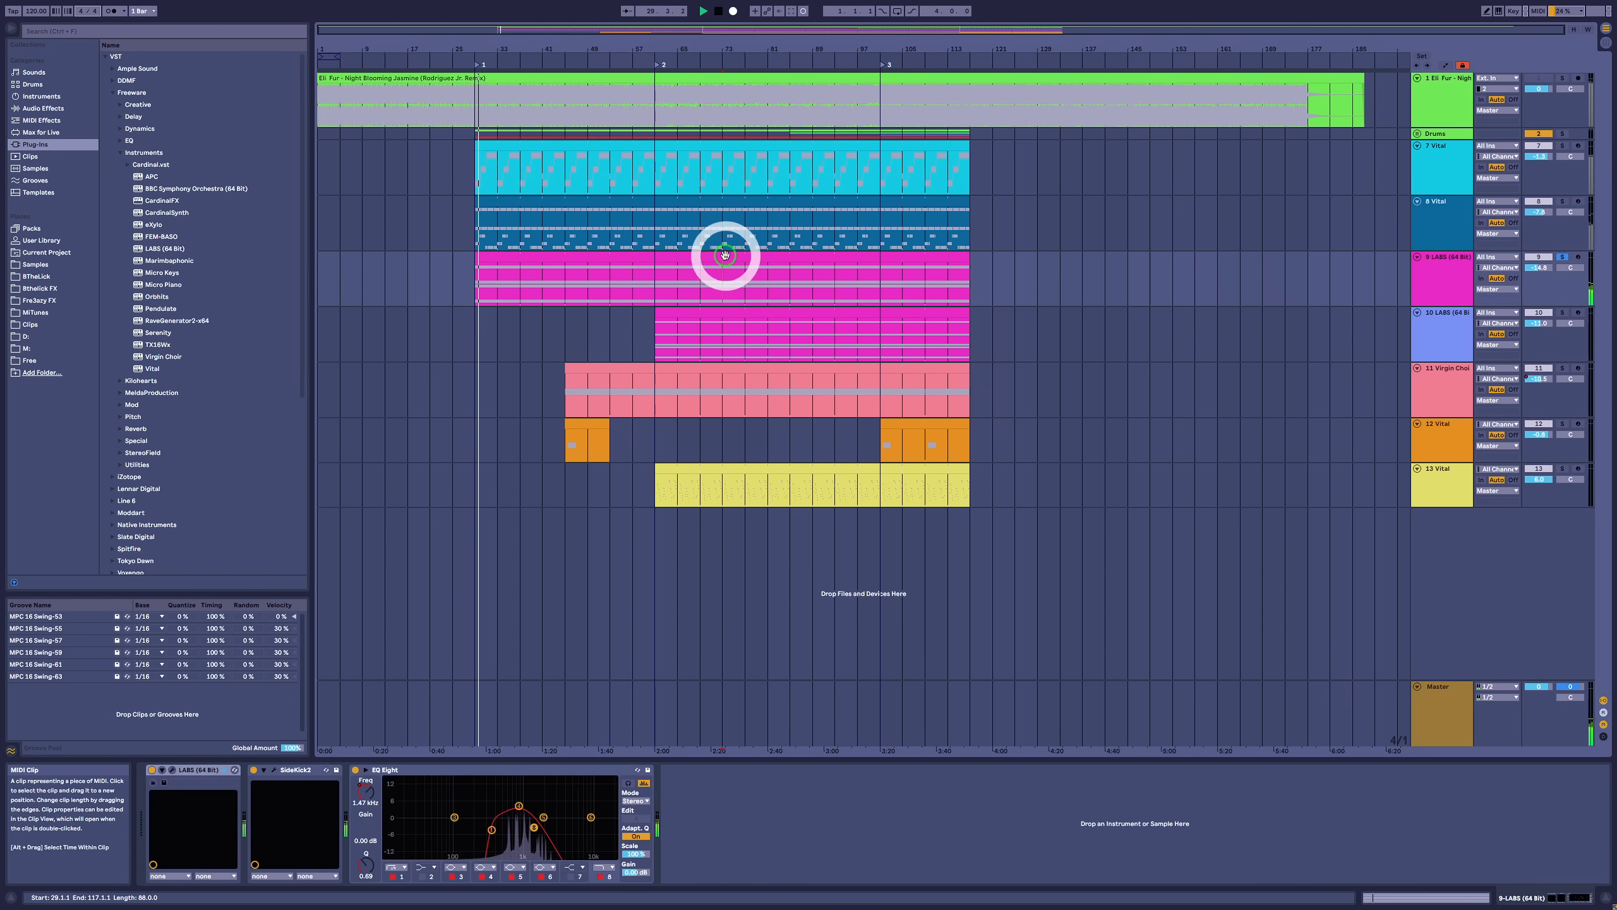
double_click(722, 255)
key("space")
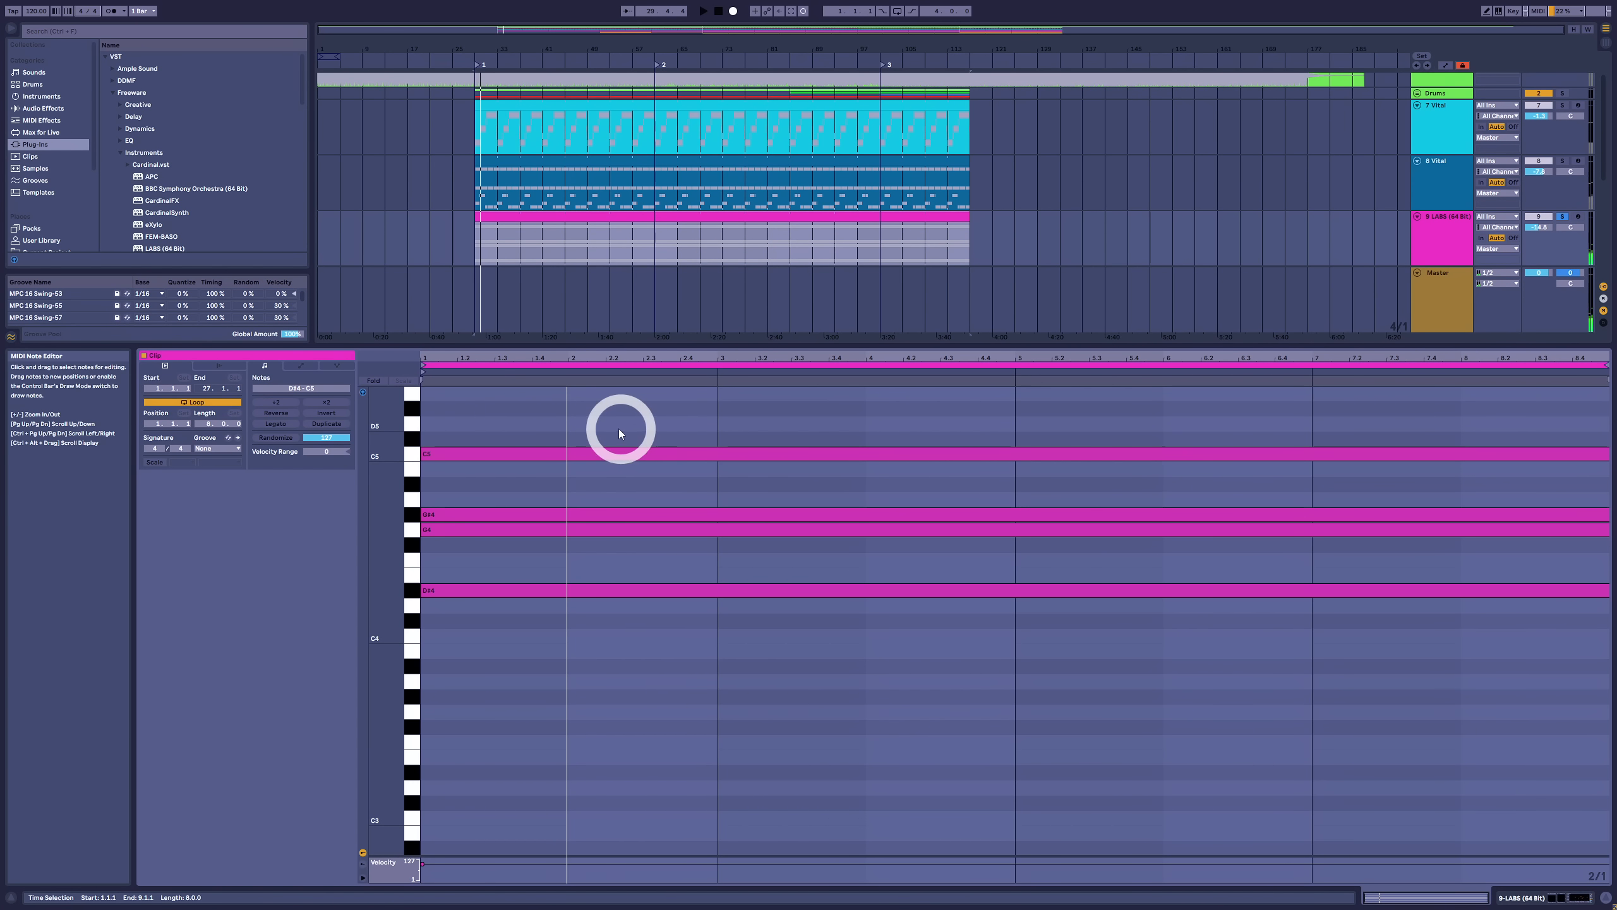
Audition the held D#4, G4, G#4 and C5 notes of the 9-LABS clip, and return to the device chain
left_click(463, 569)
left_click(470, 534)
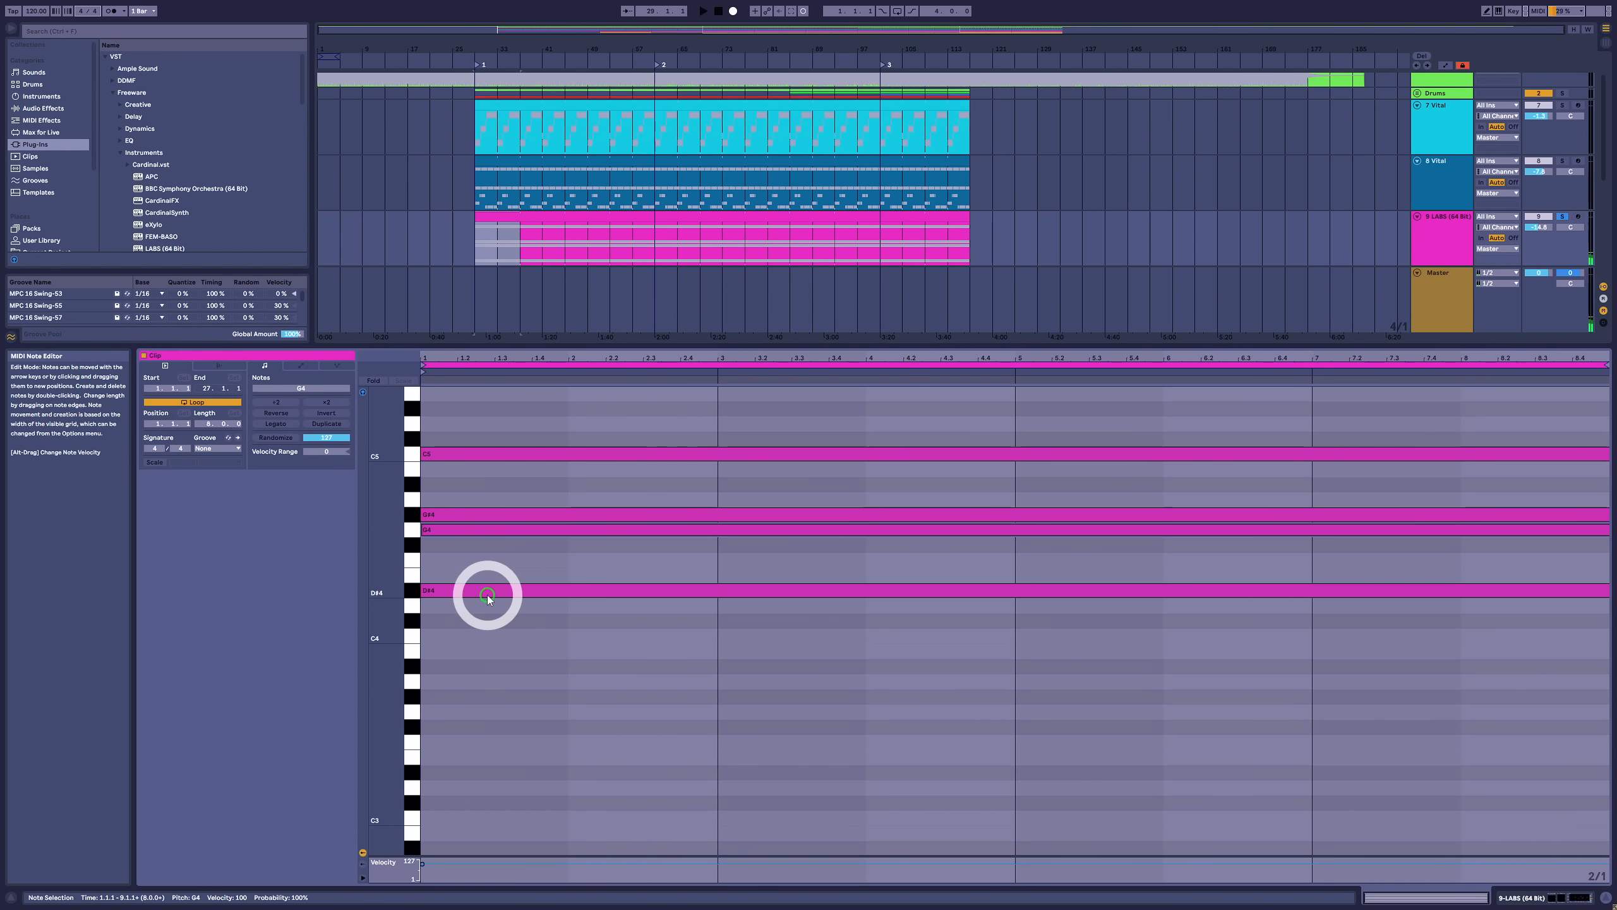
left_click(455, 516)
left_click(471, 455)
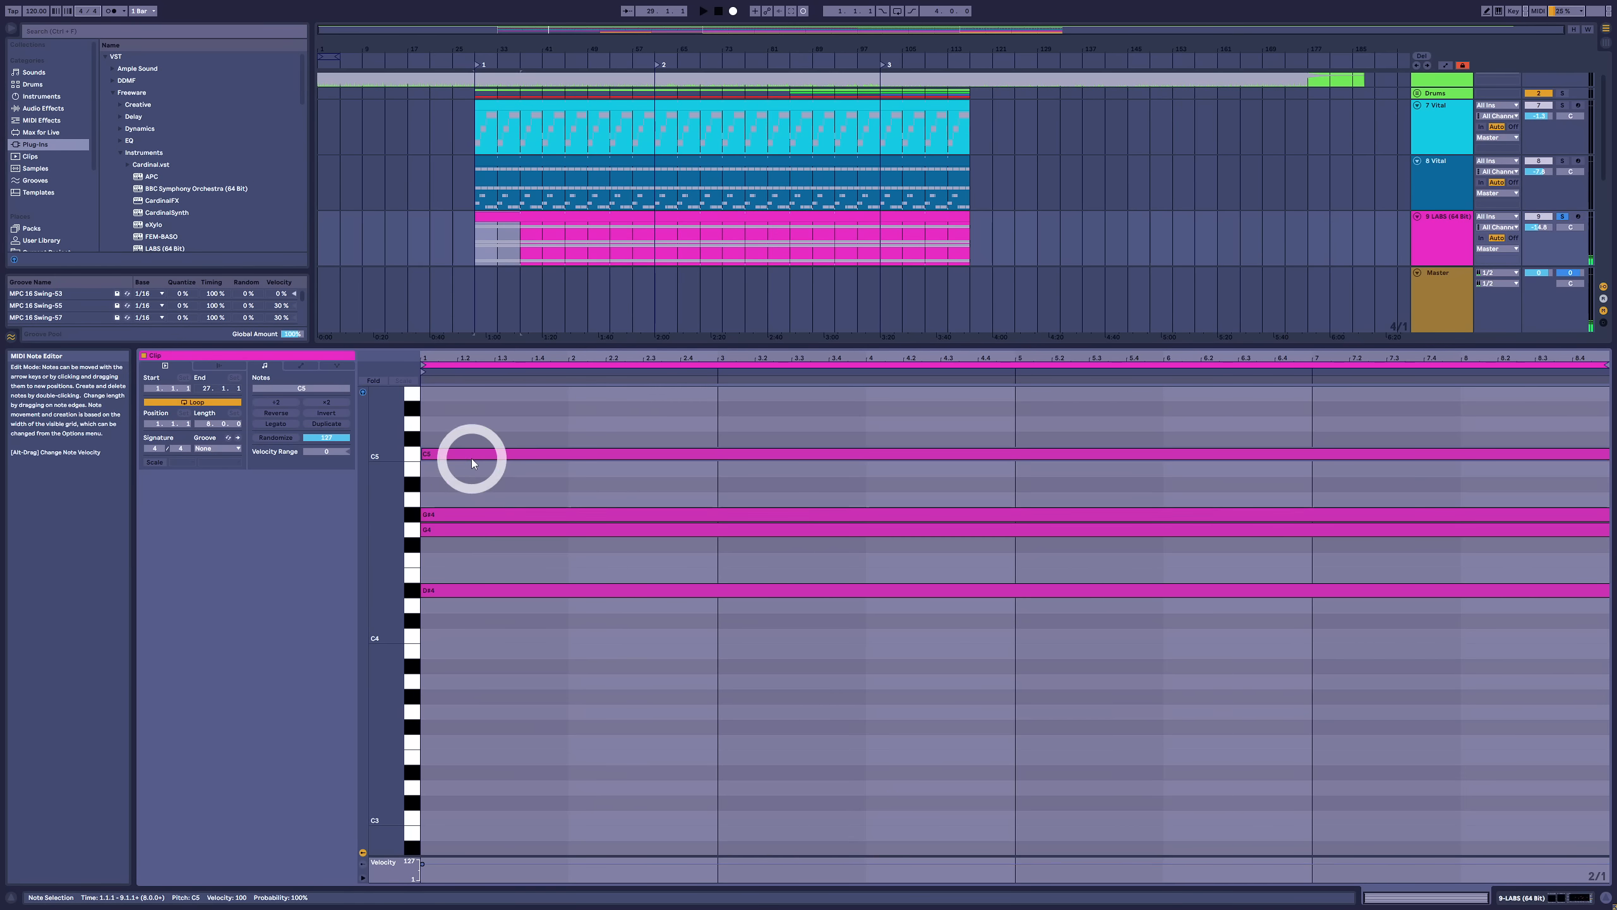
left_click(1123, 267)
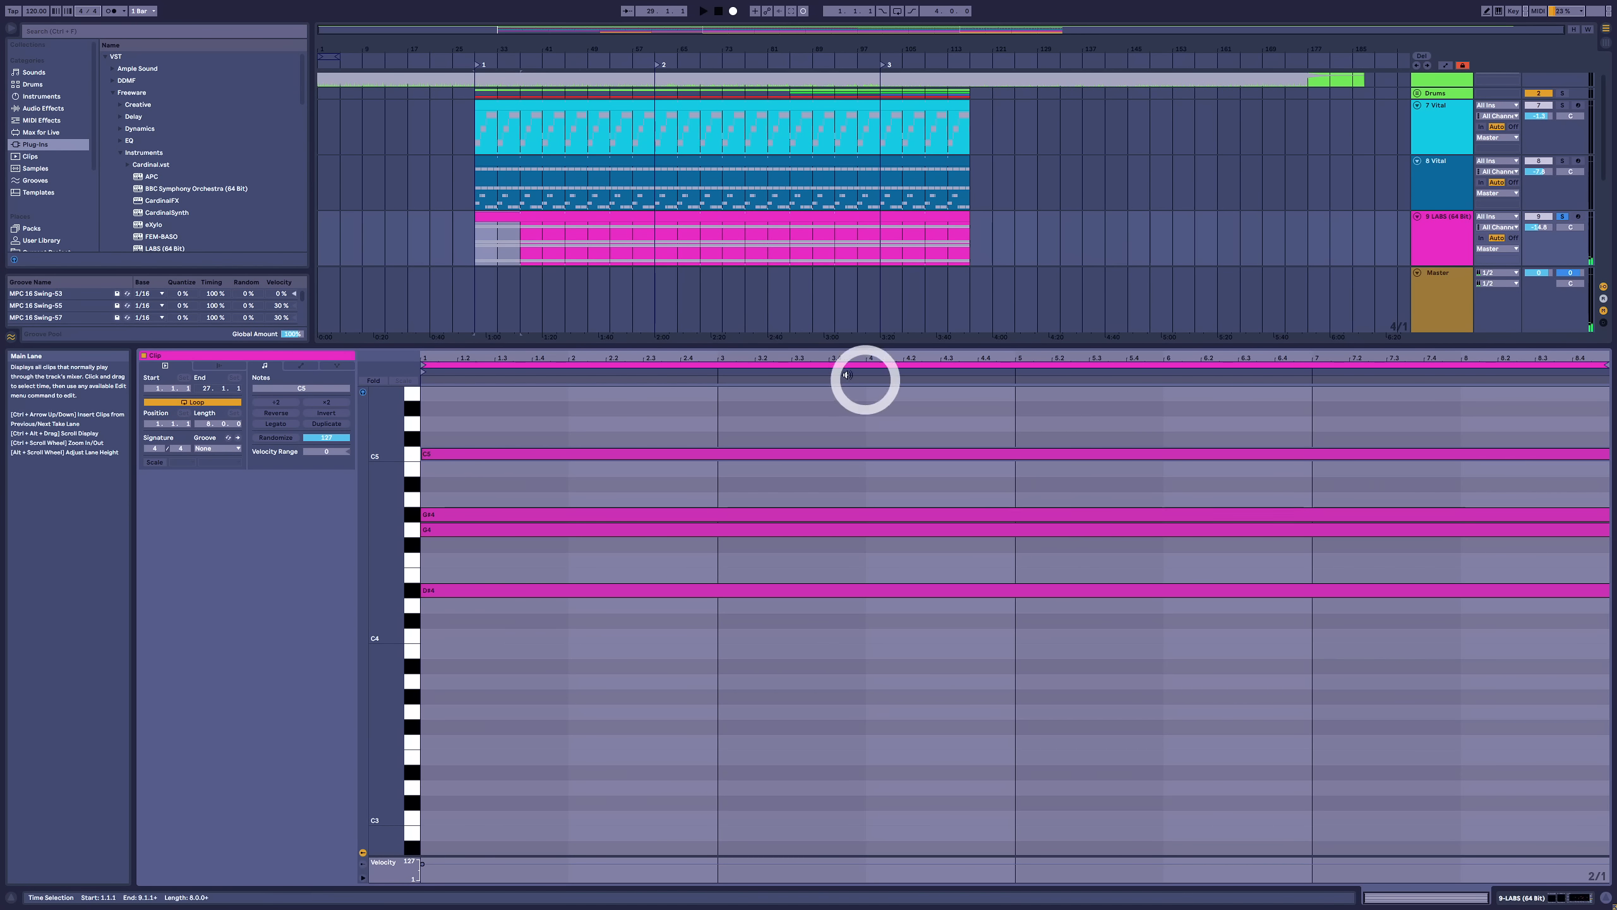
left_click(667, 502)
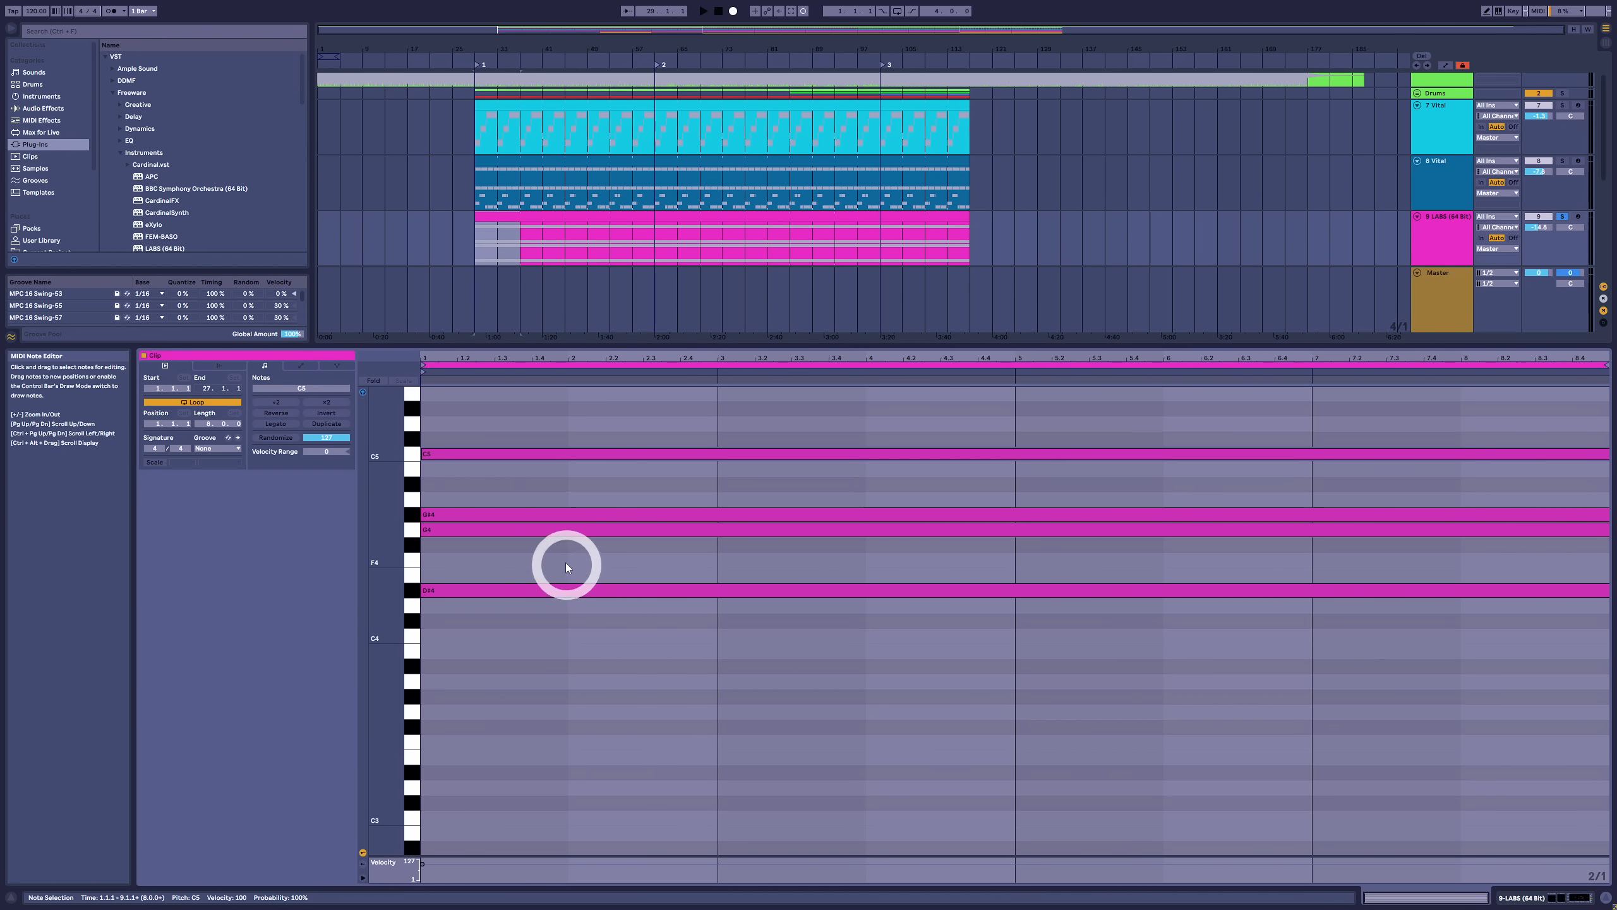
left_click(1444, 245)
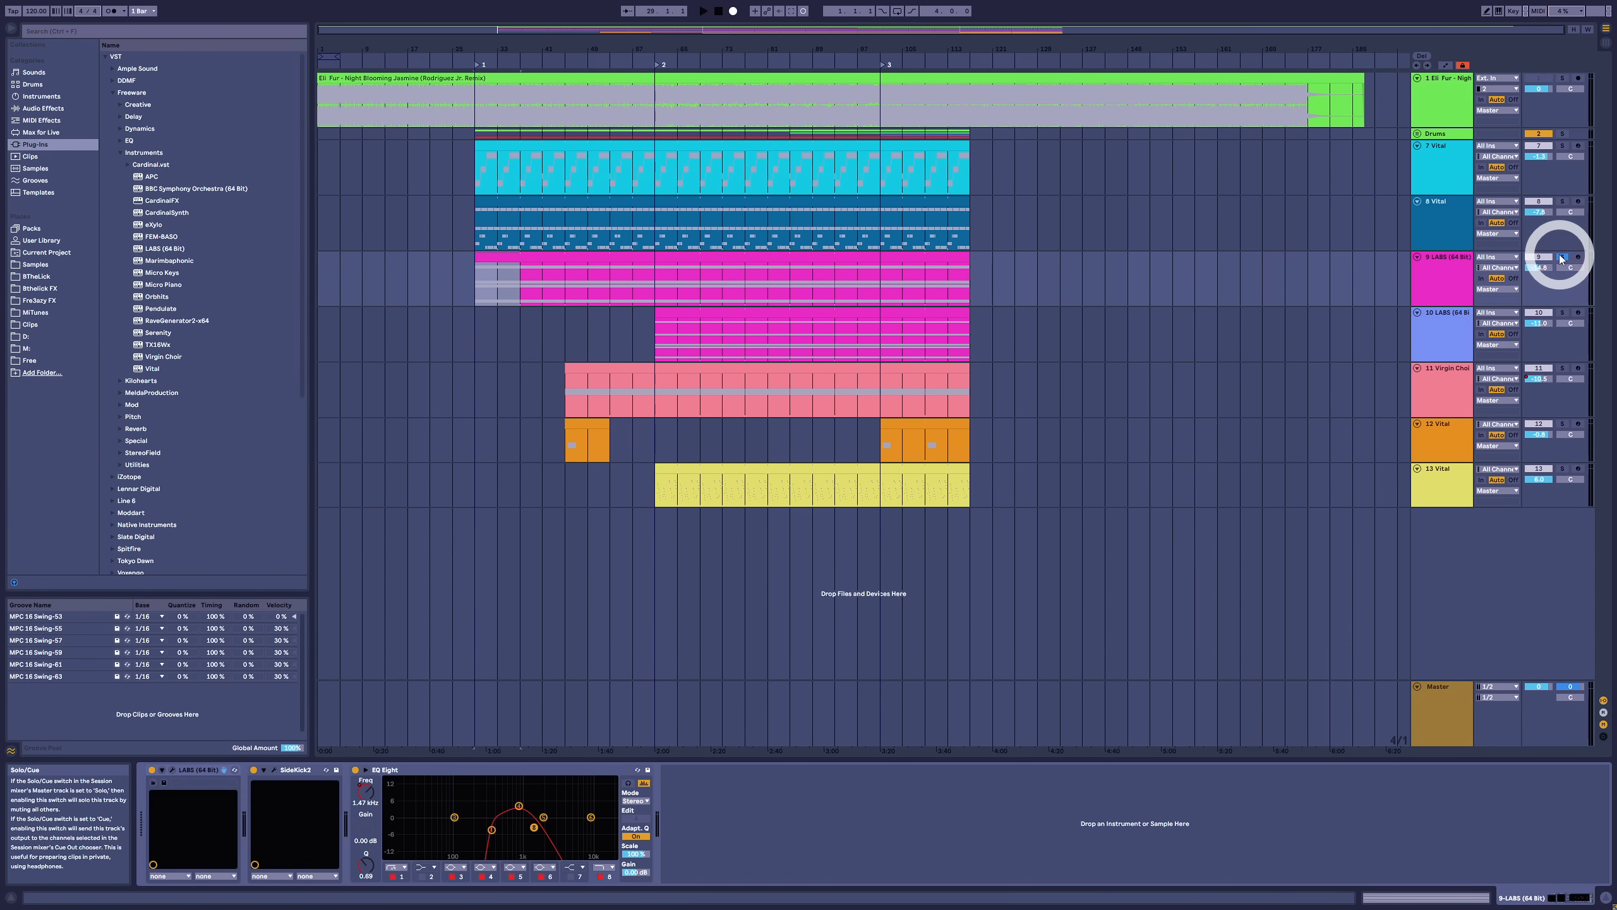
Solo the 10-LABS track, play it from bar 101, and turn its solo off again
left_click(716, 344)
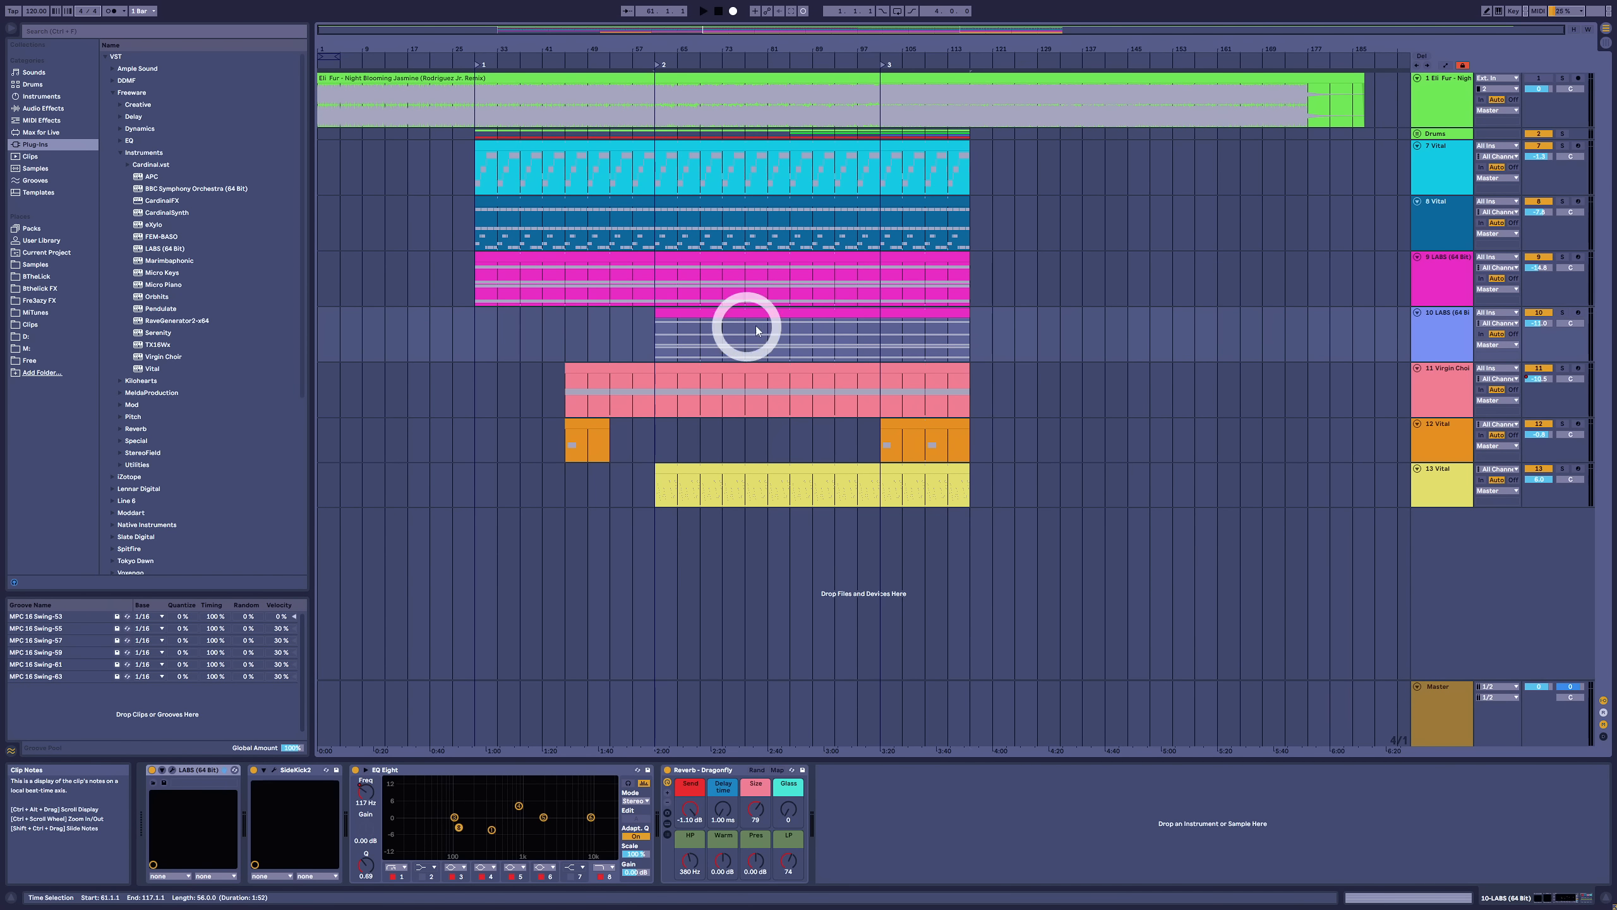
left_click(1562, 312)
left_click(855, 360)
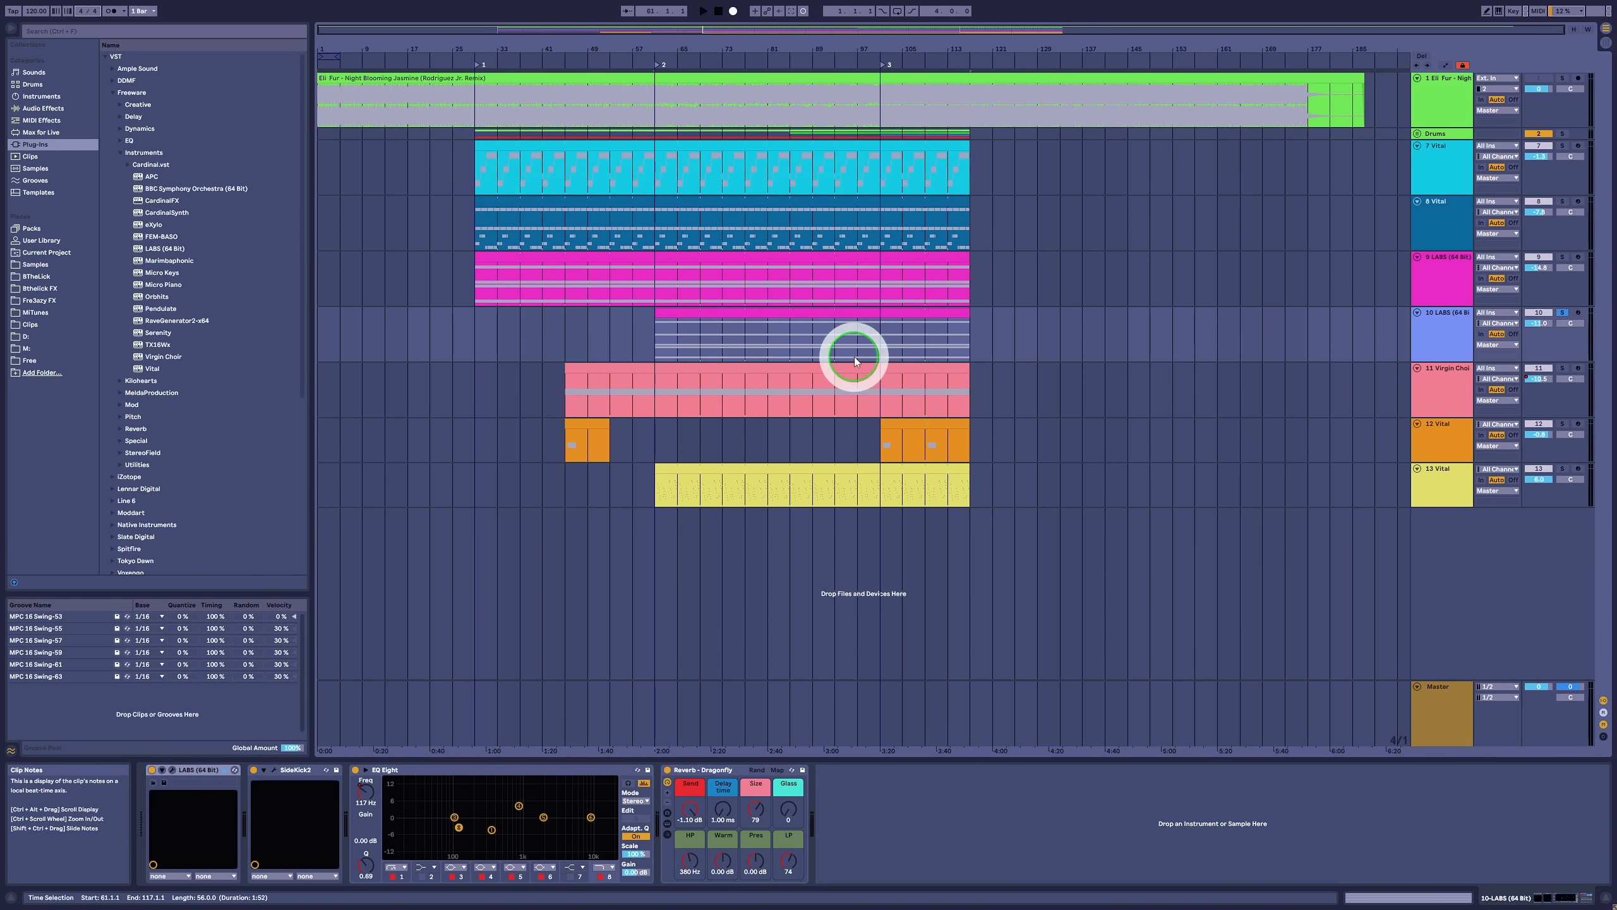
key("space")
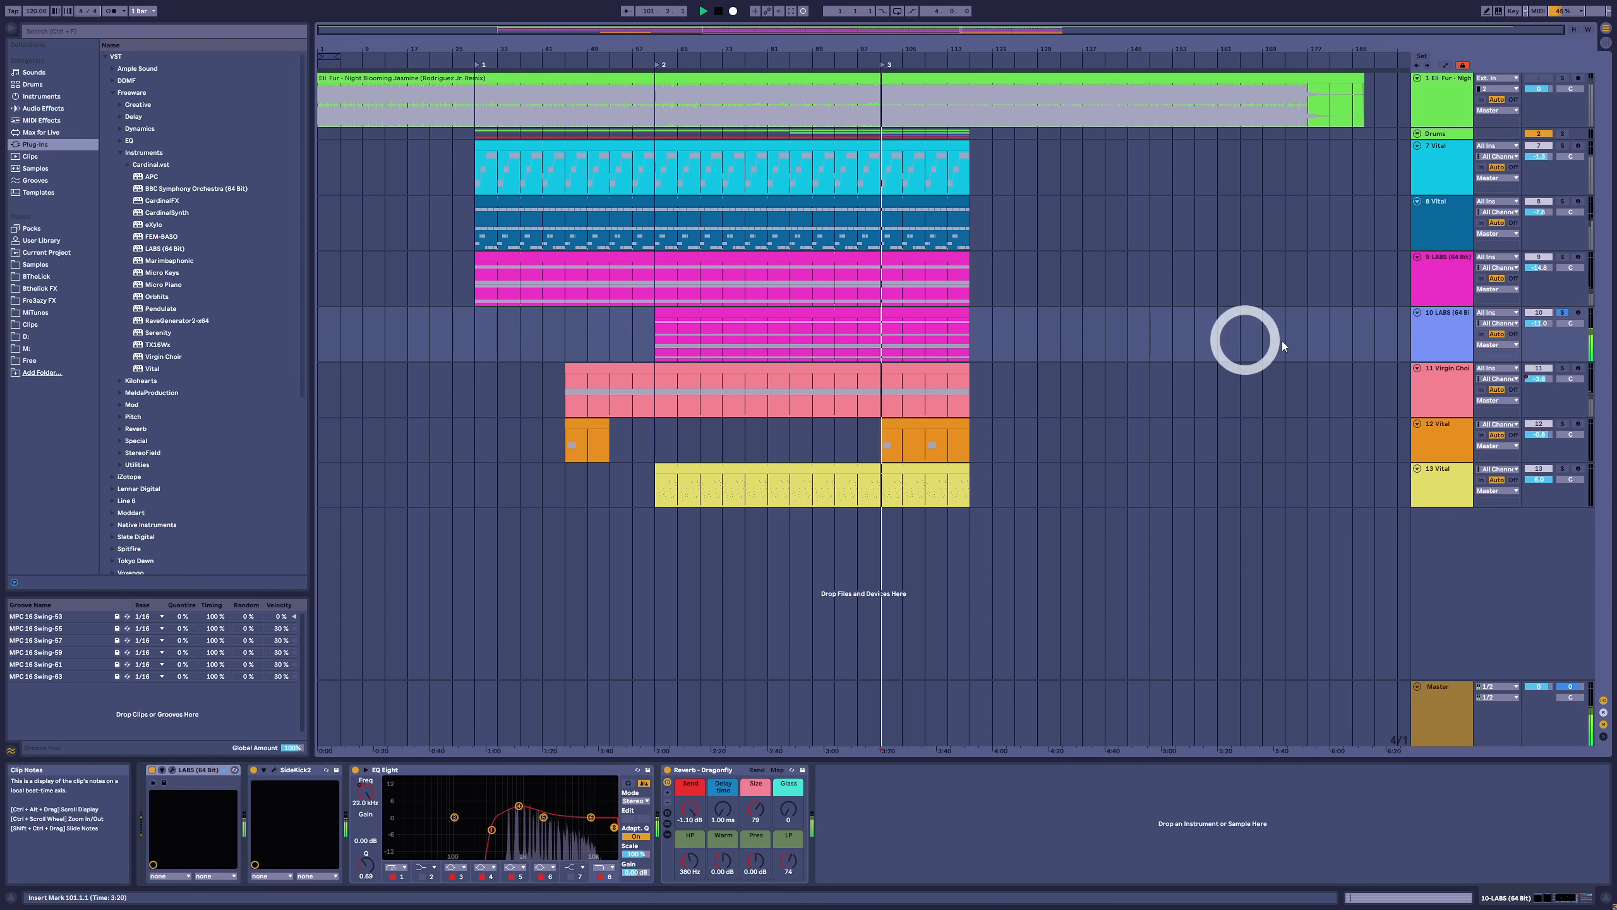
left_click(1563, 312)
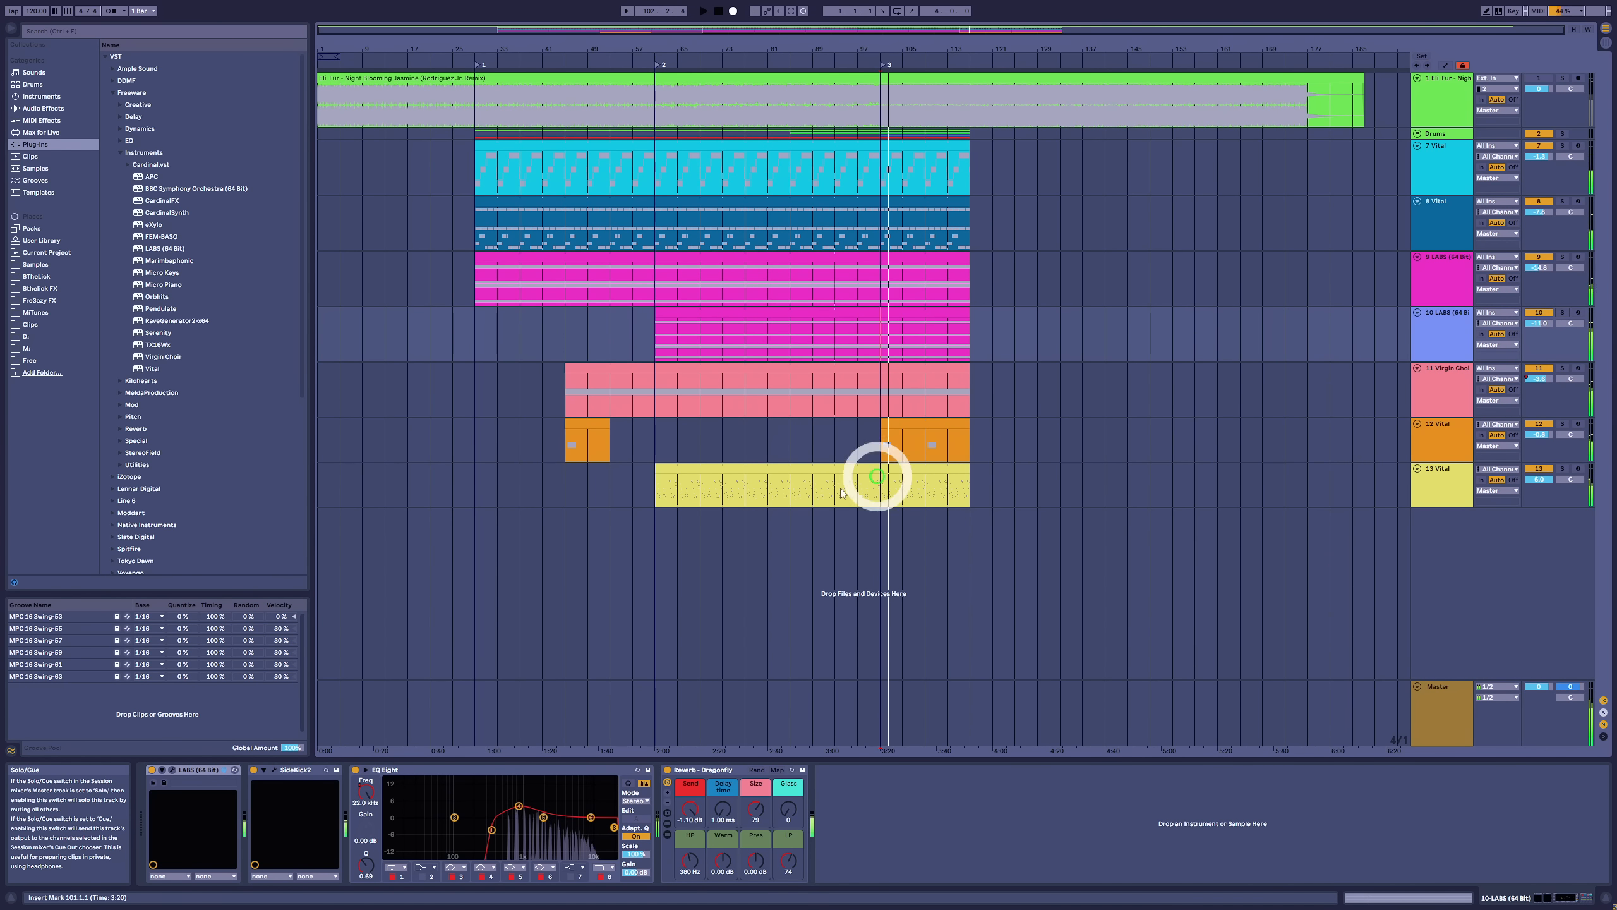
Inspect the preset loaded in the 10-LABS instrument, close its window, and bring up the 9-LABS track's devices
left_click(172, 772)
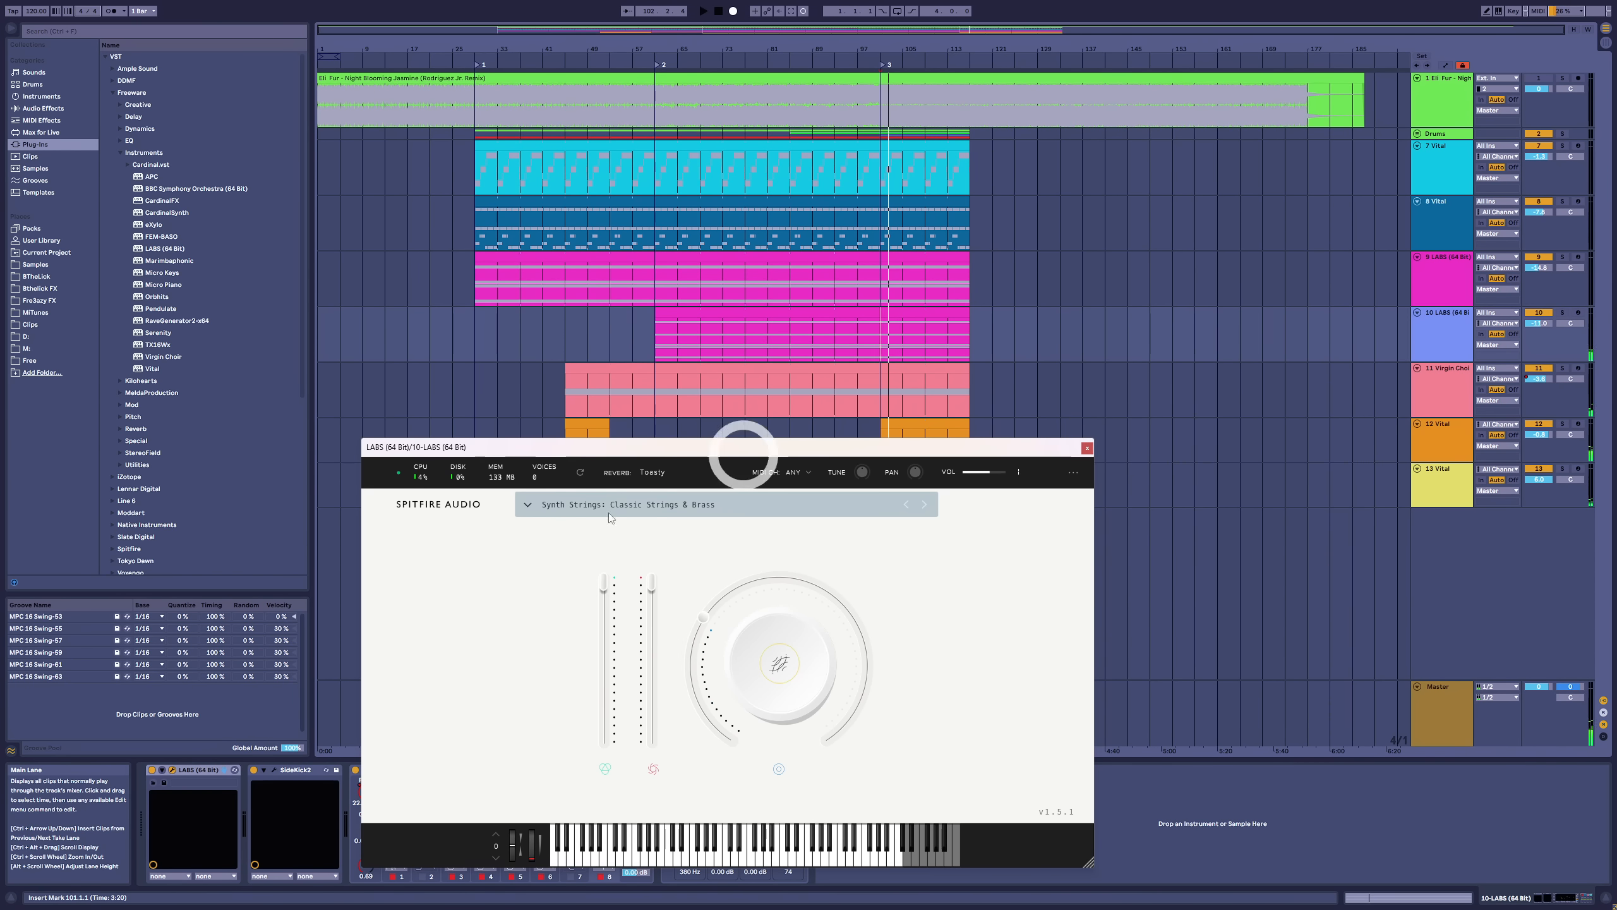
left_click(1087, 448)
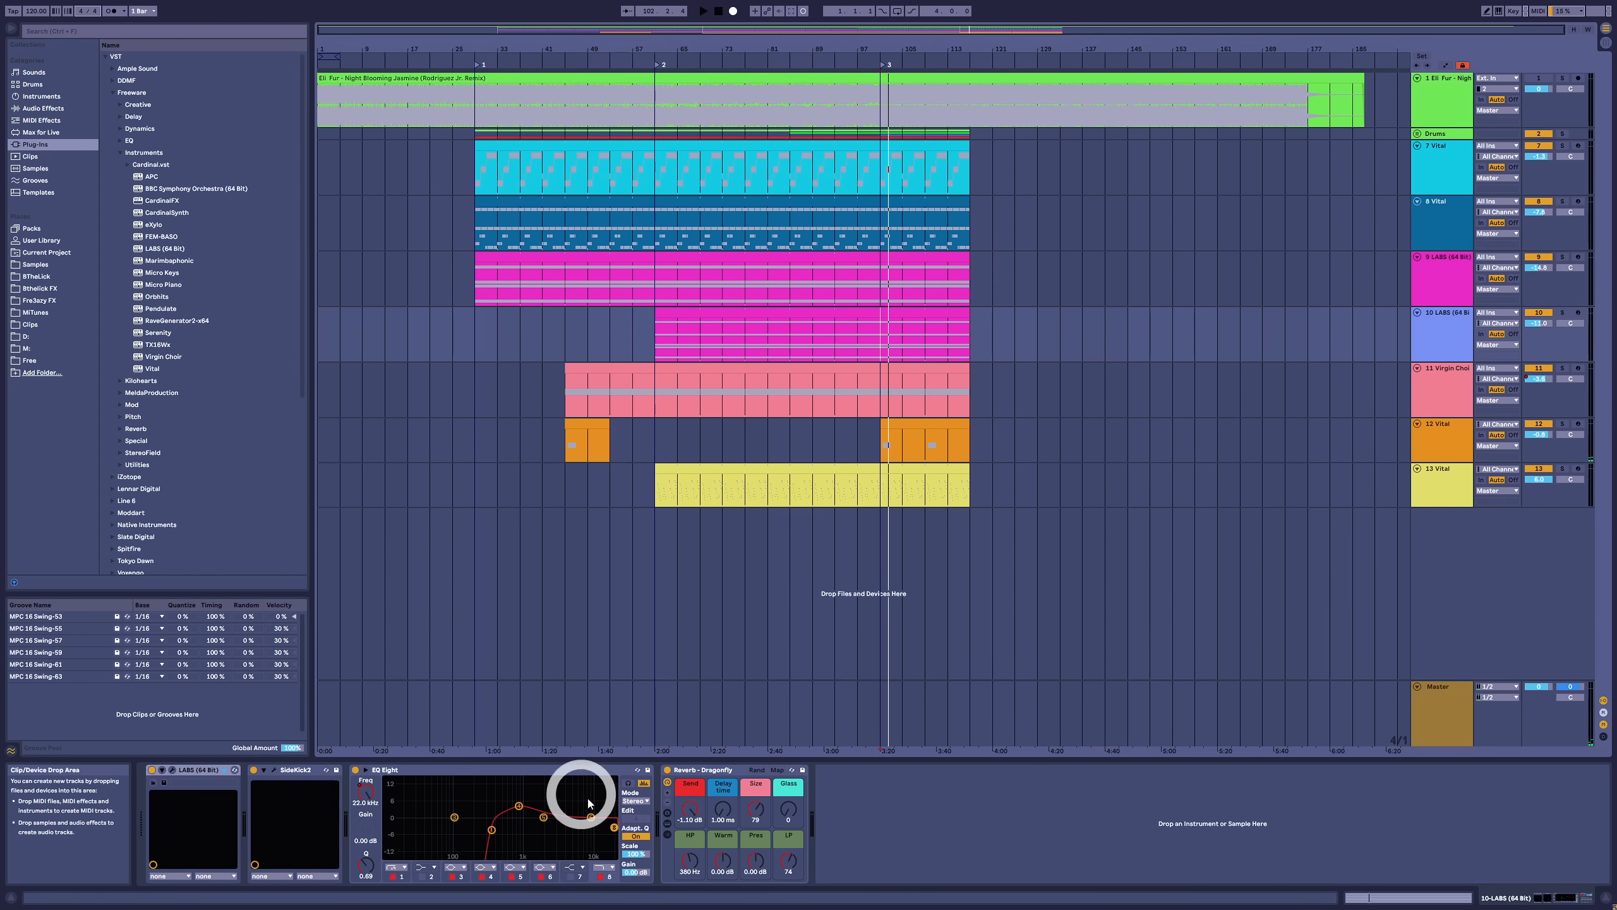
left_click(1433, 273)
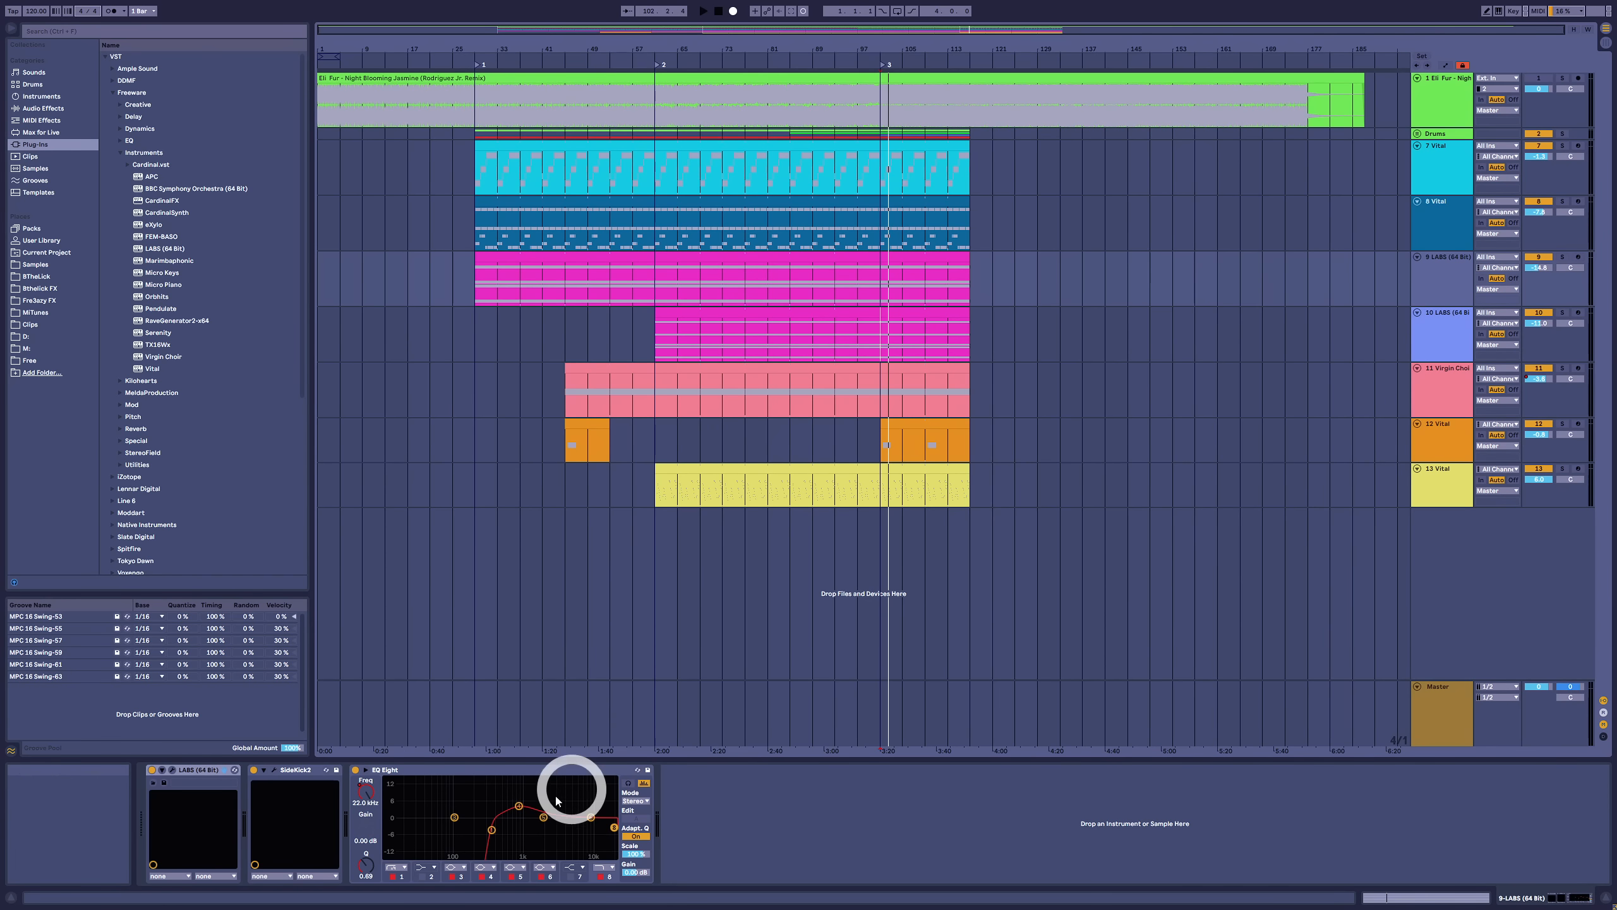
Play the unsoloed mix from bar 49 while viewing the 9-LABS EQ Eight, and select the 9-LABS clip
left_click(765, 293)
key("space")
left_click(598, 287)
key("space")
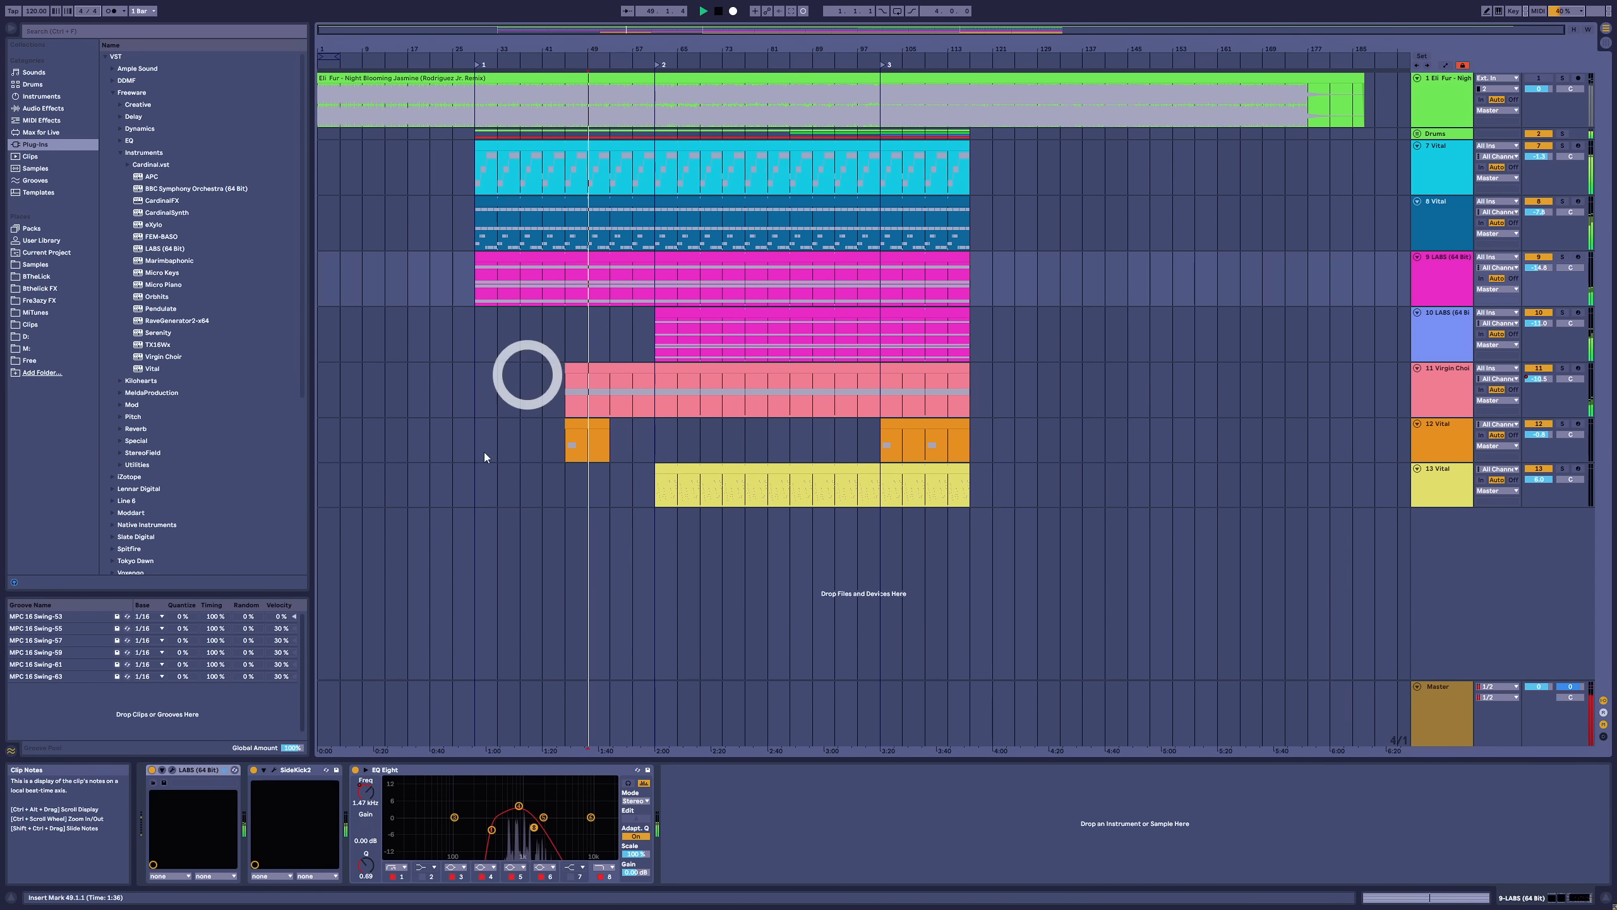
key("space")
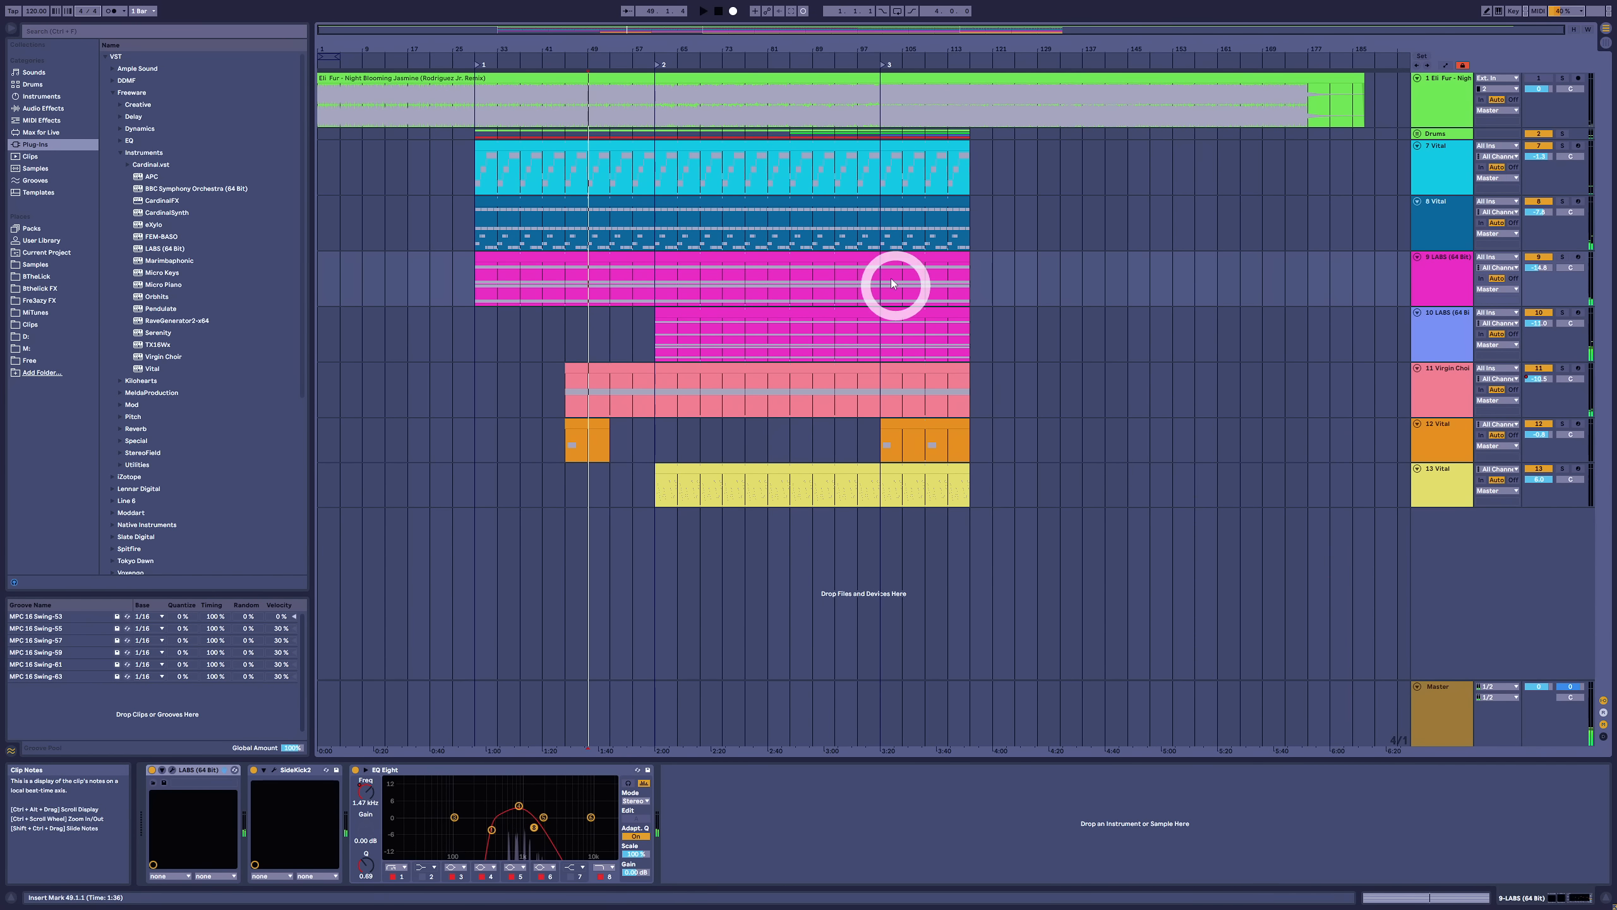
left_click(899, 255)
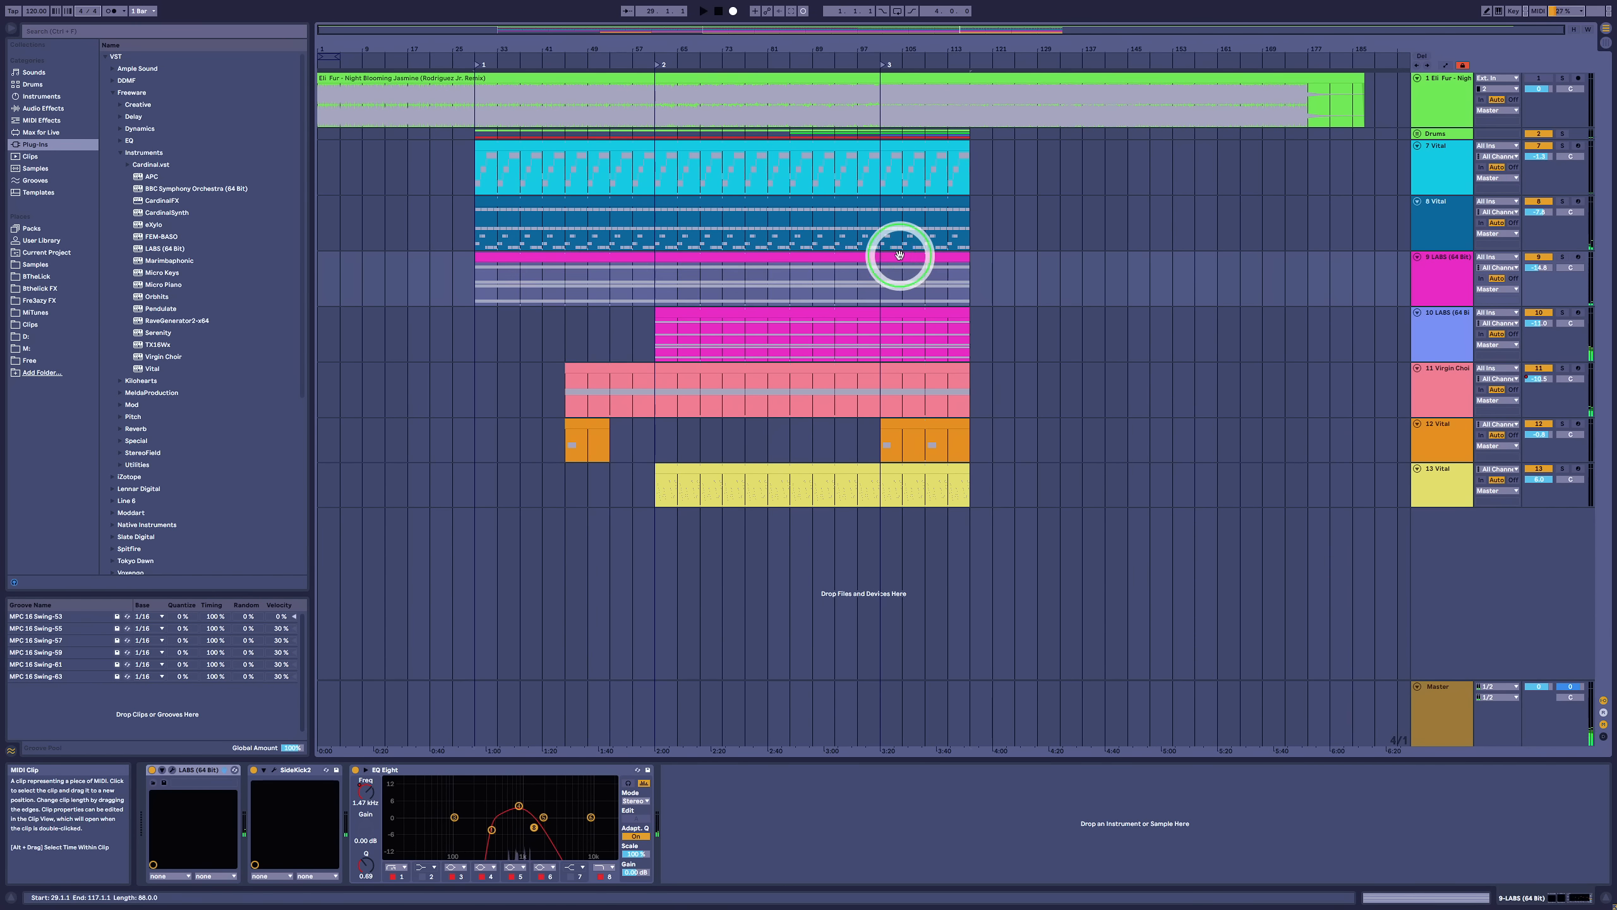
Solo the 11-Virgin Choir track, play its clip from bar 101, and bring up the clip's notes
left_click(1394, 396)
left_click(1562, 368)
left_click(689, 379)
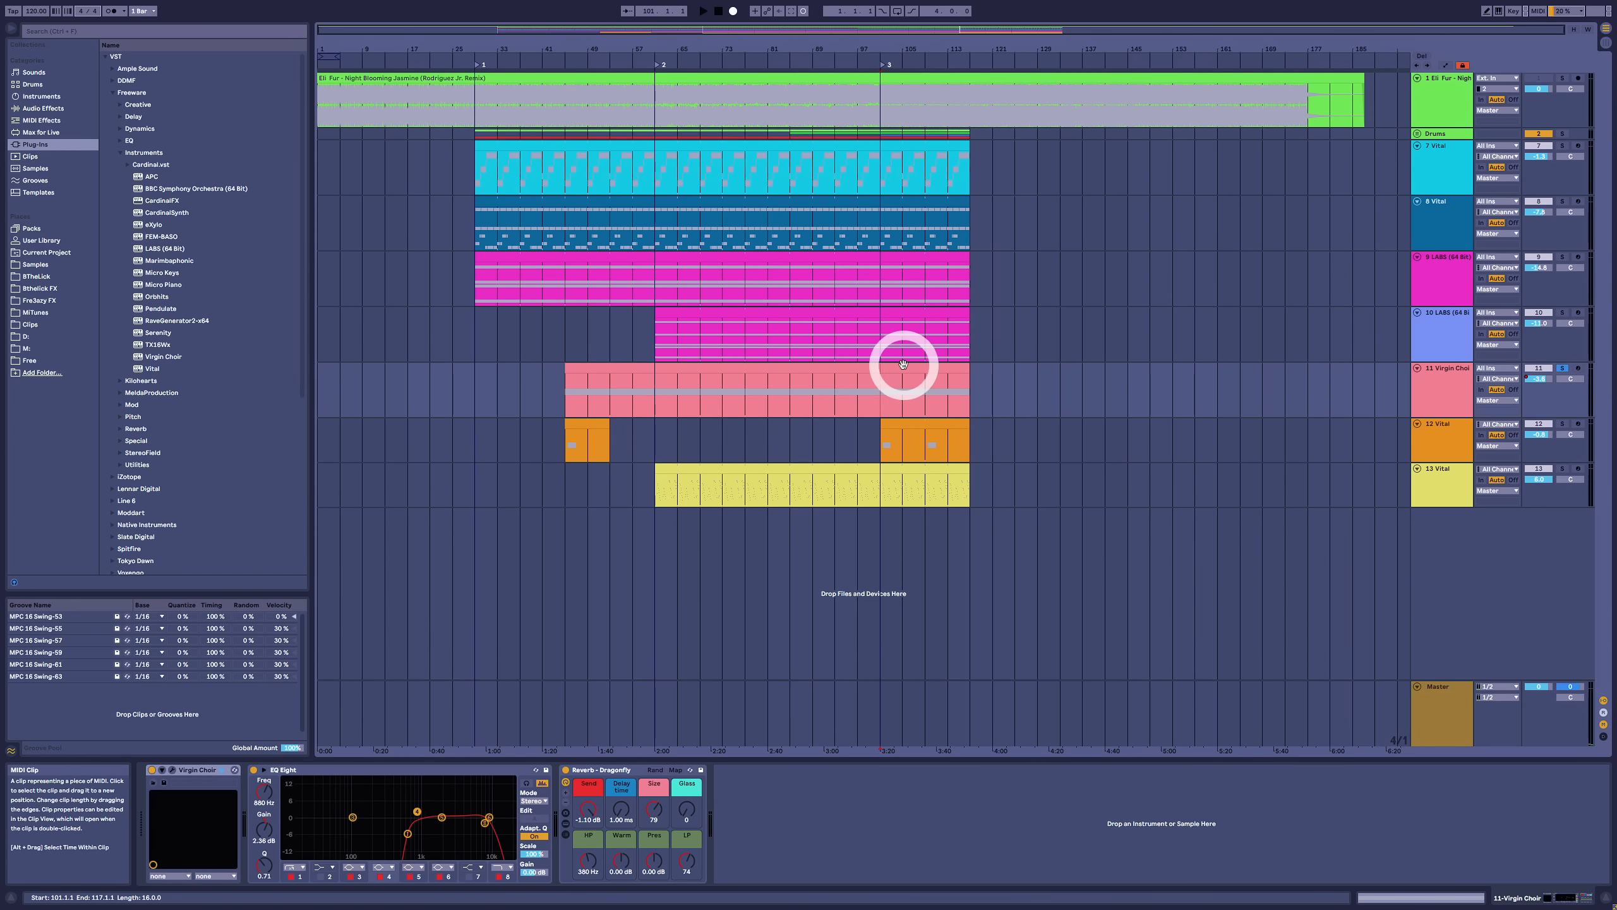
key("space")
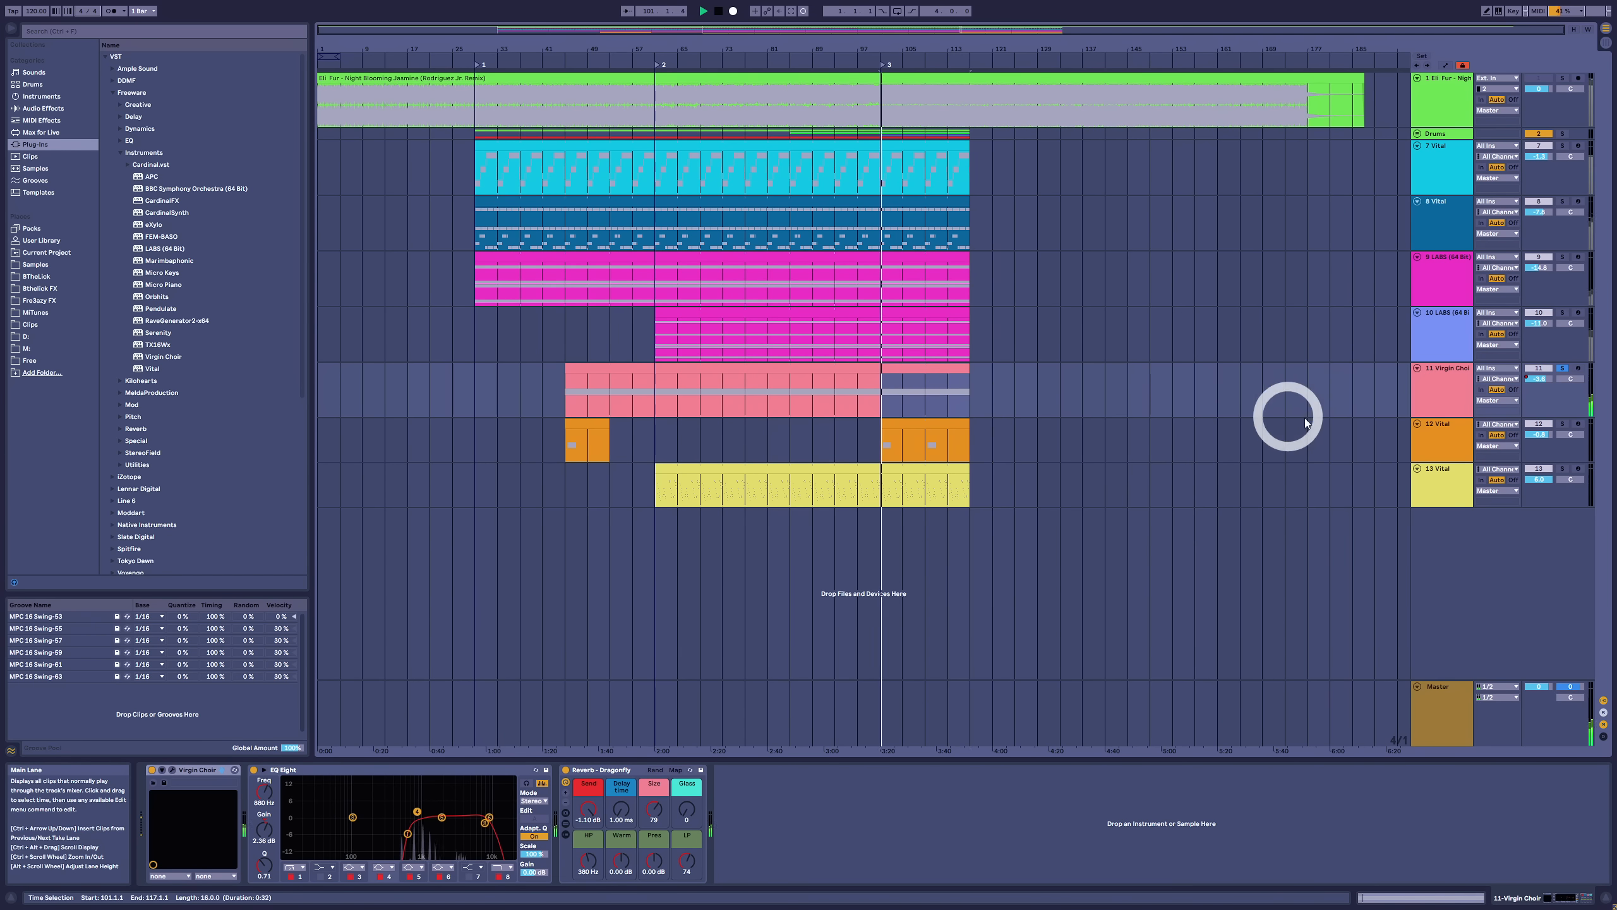
key("space")
double_click(844, 365)
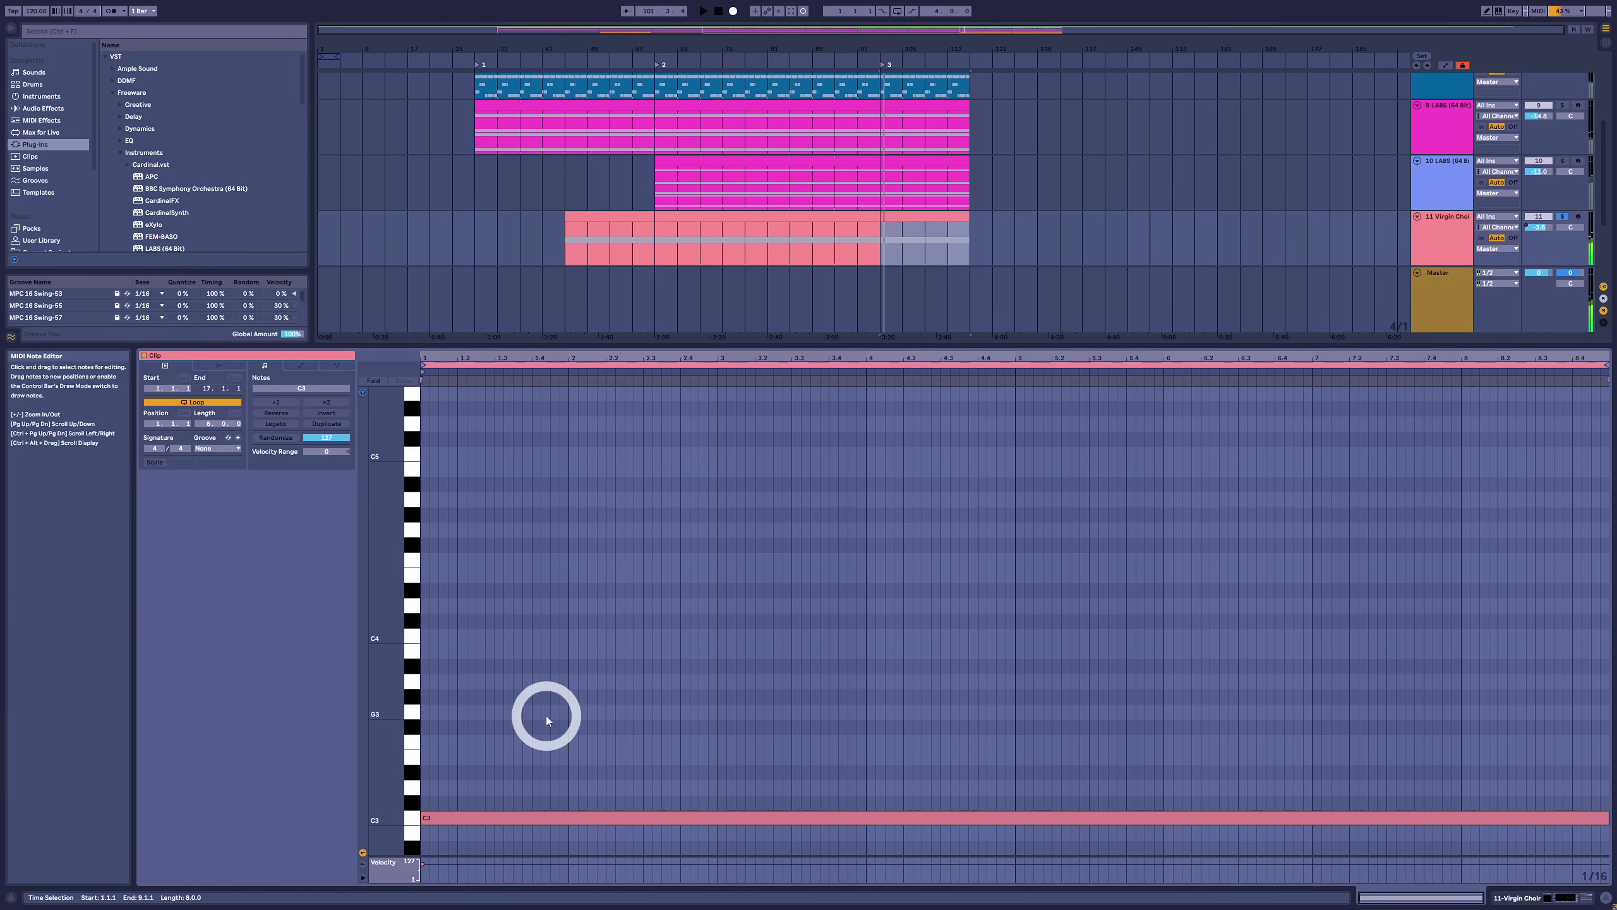
Inspect the Virgin Choir instrument's main articulation, close its window, and play from bar 101, turning the track's solo off
key("shift+Tab")
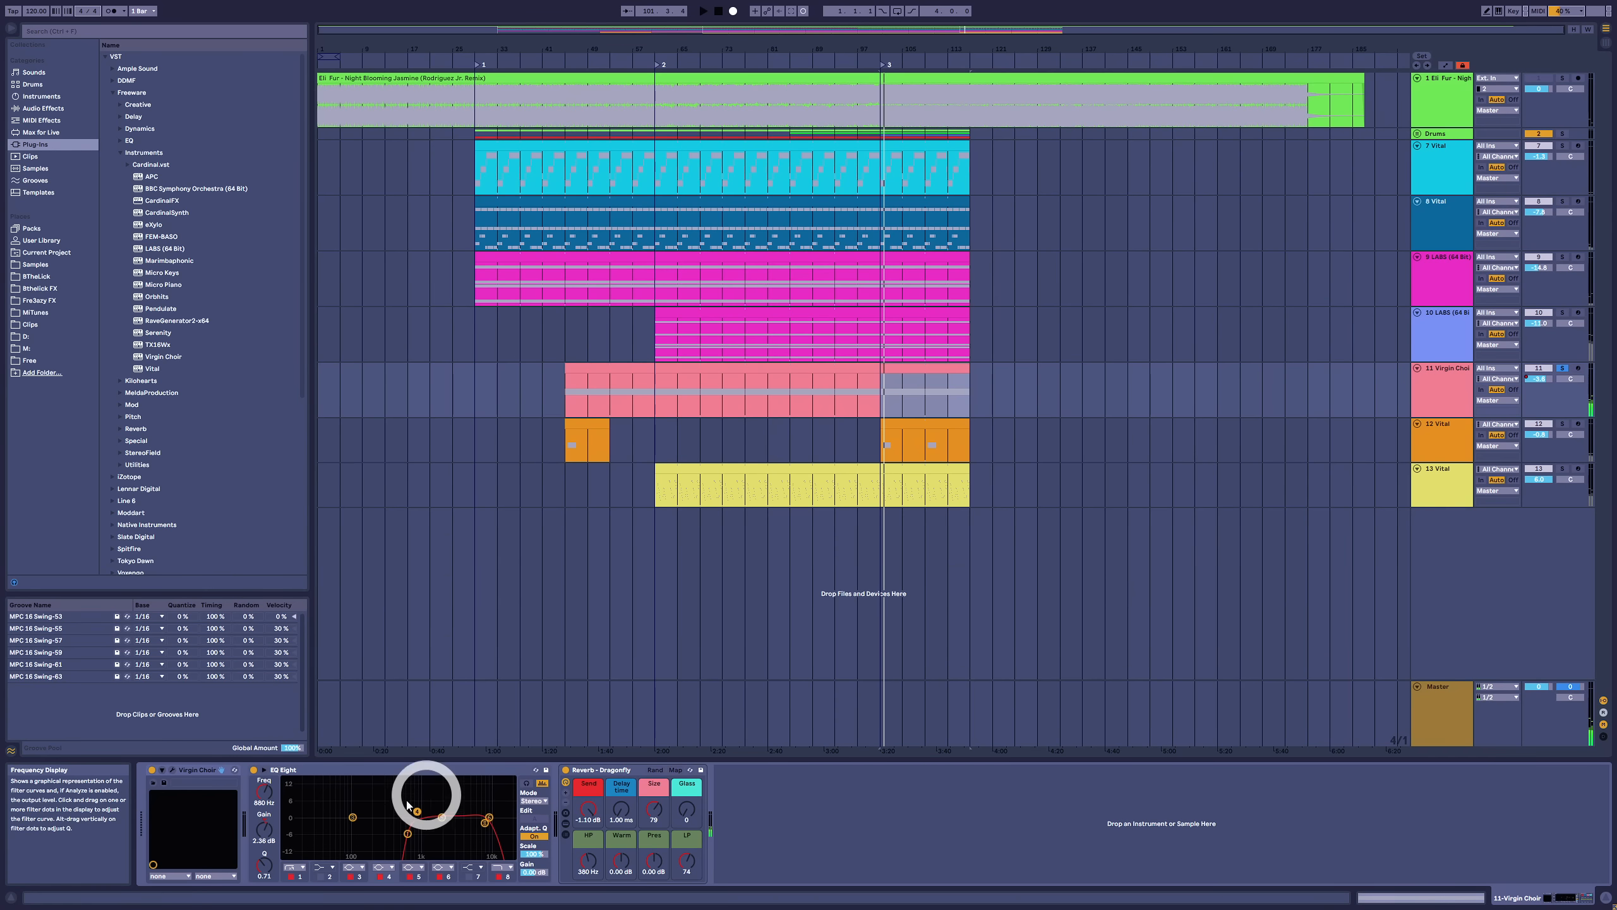
left_click(172, 770)
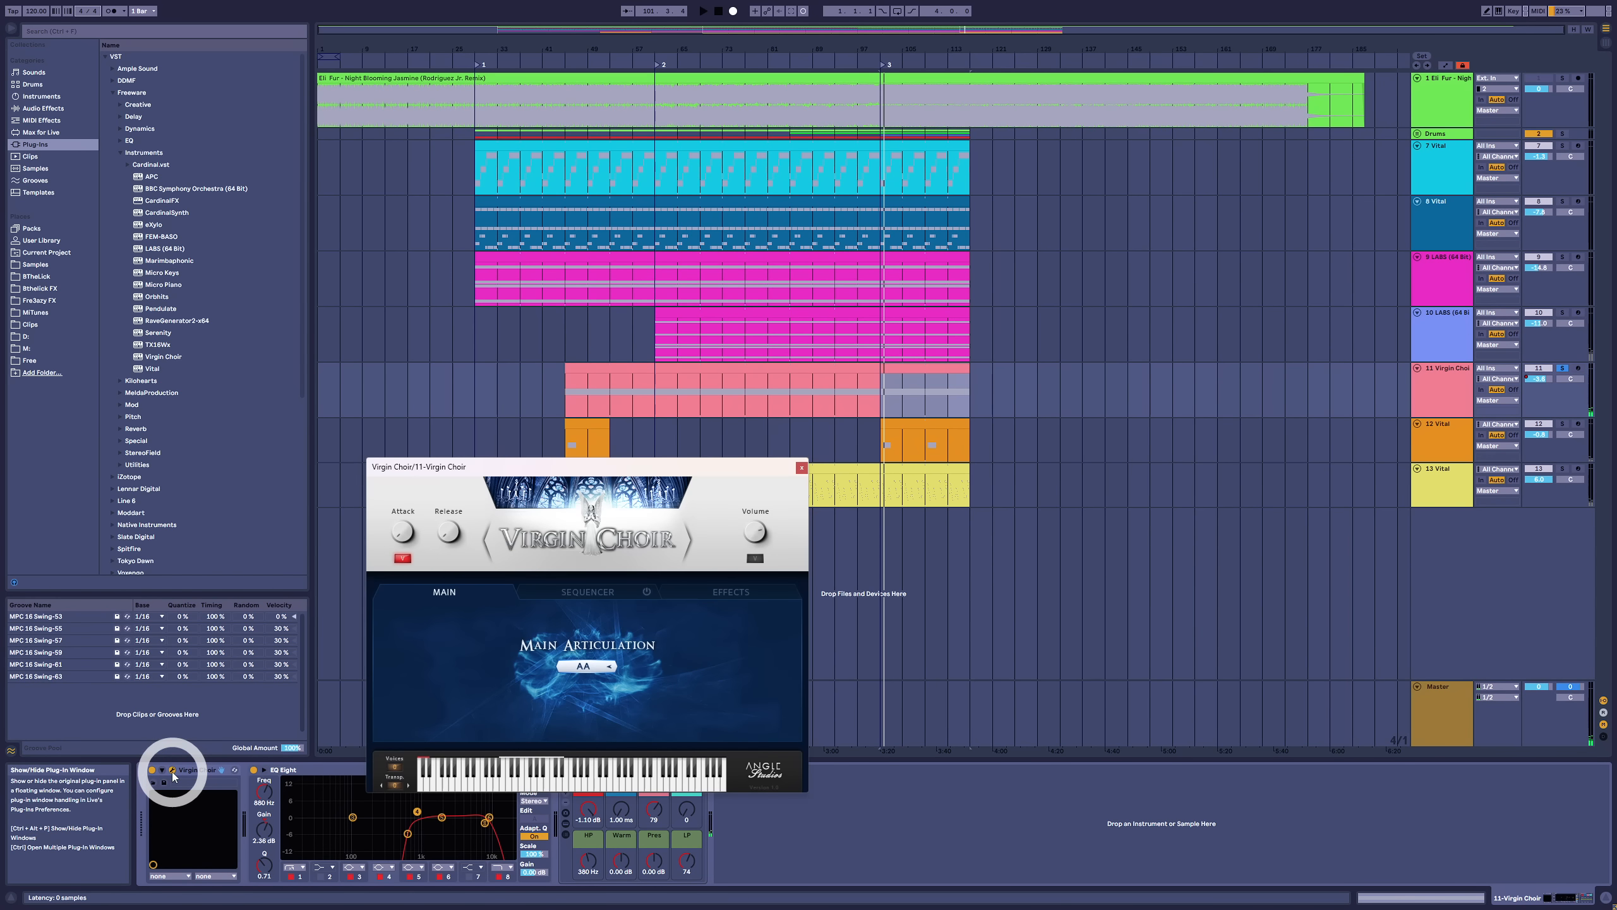
left_click(670, 700)
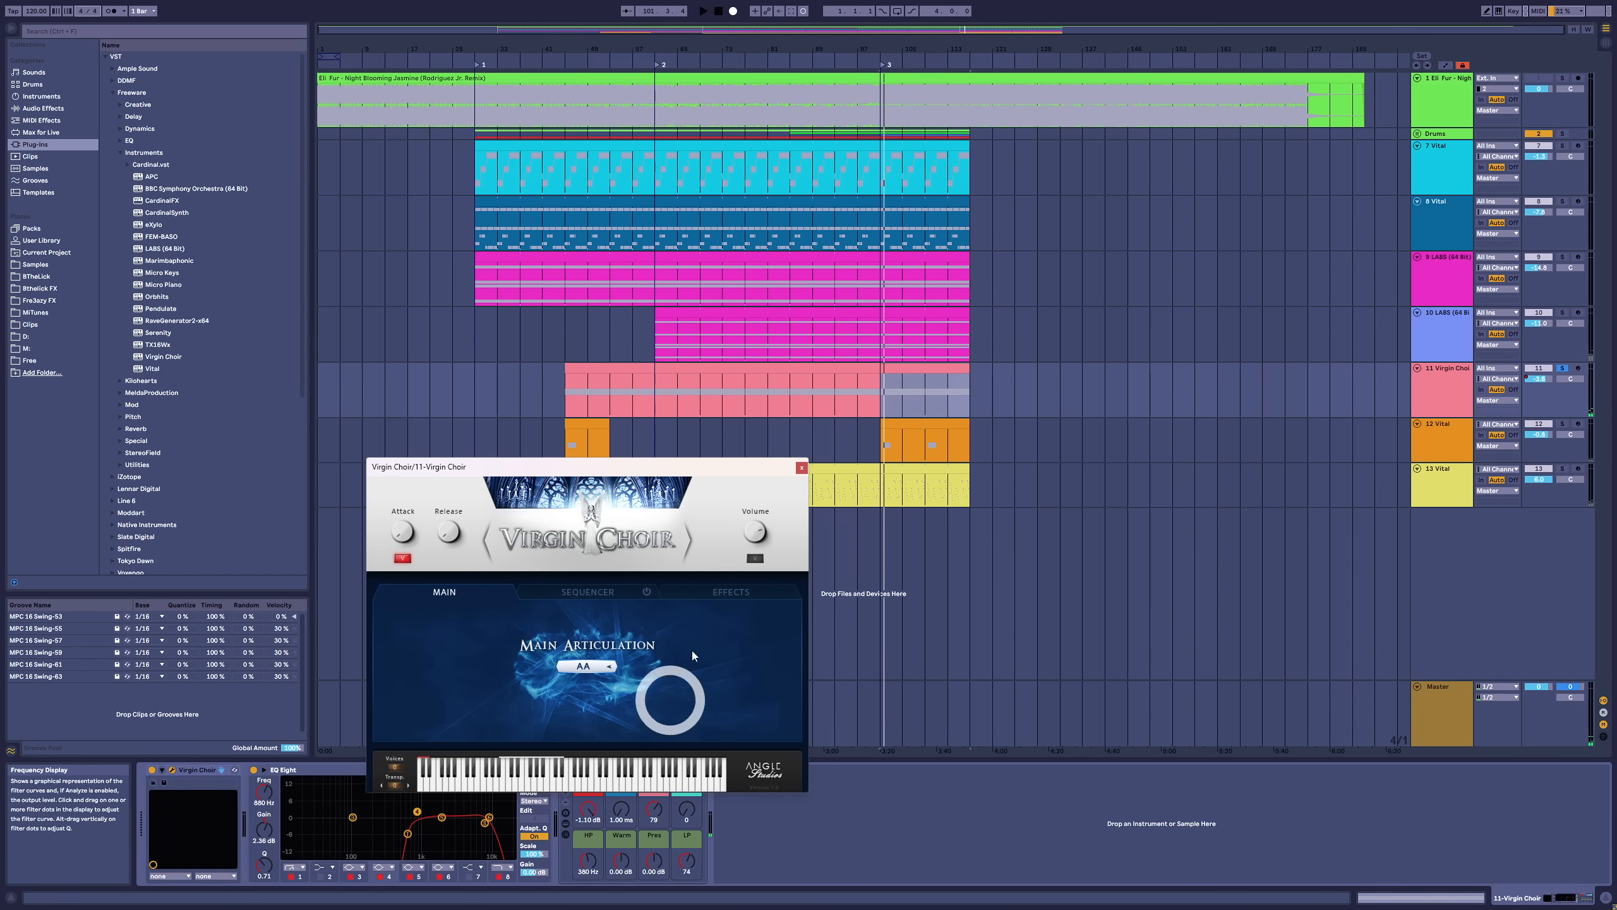
left_click(801, 468)
key("space")
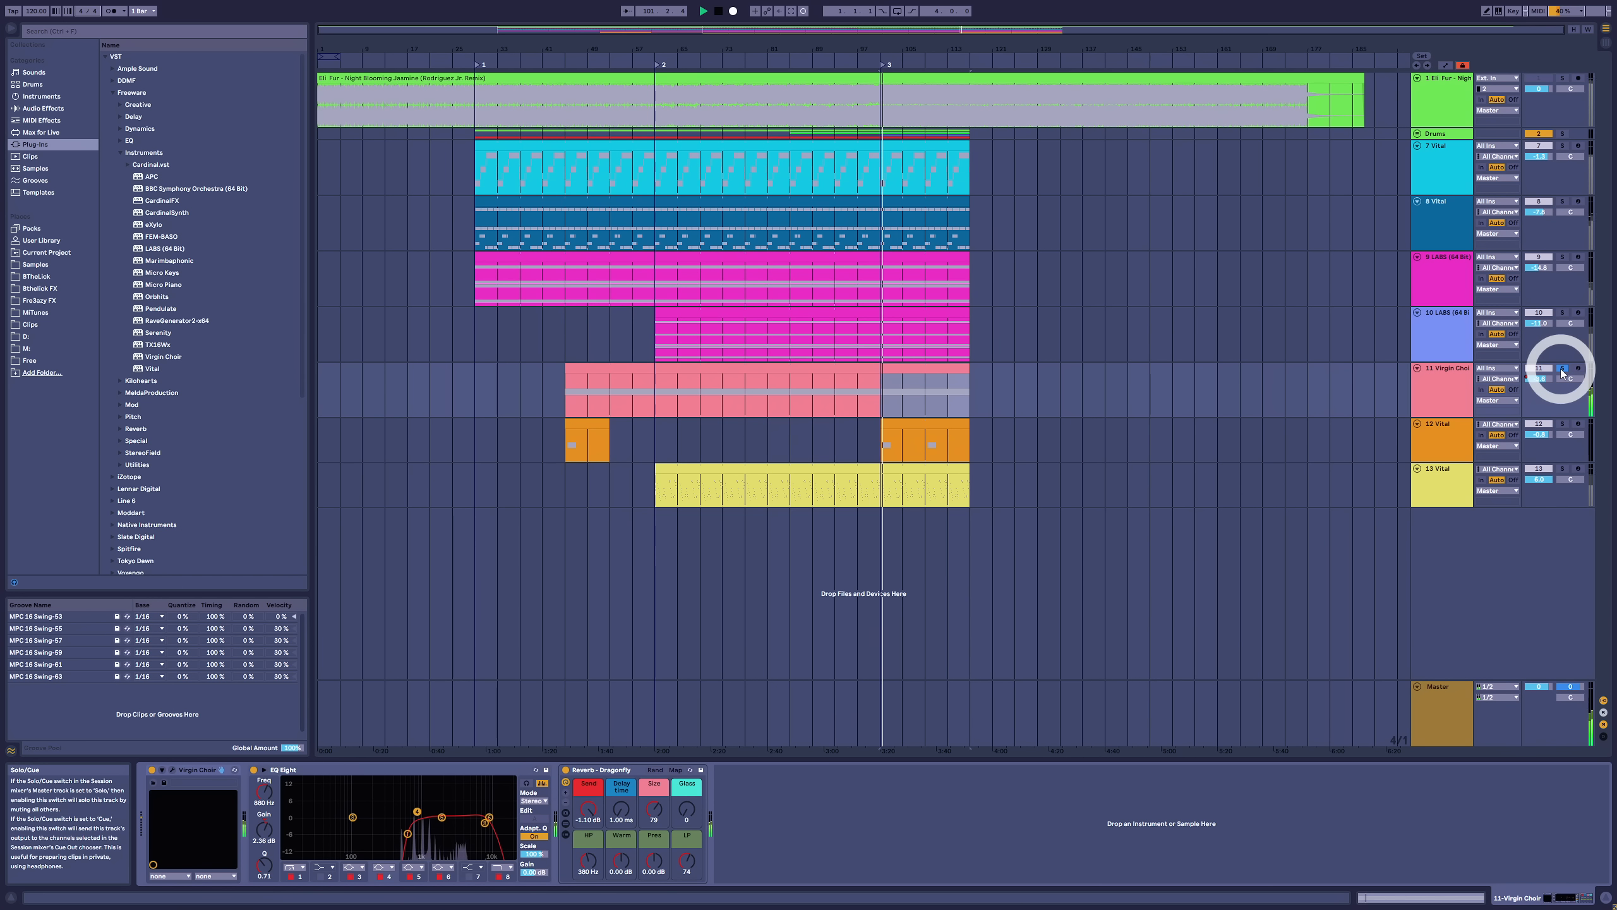
left_click(1561, 369)
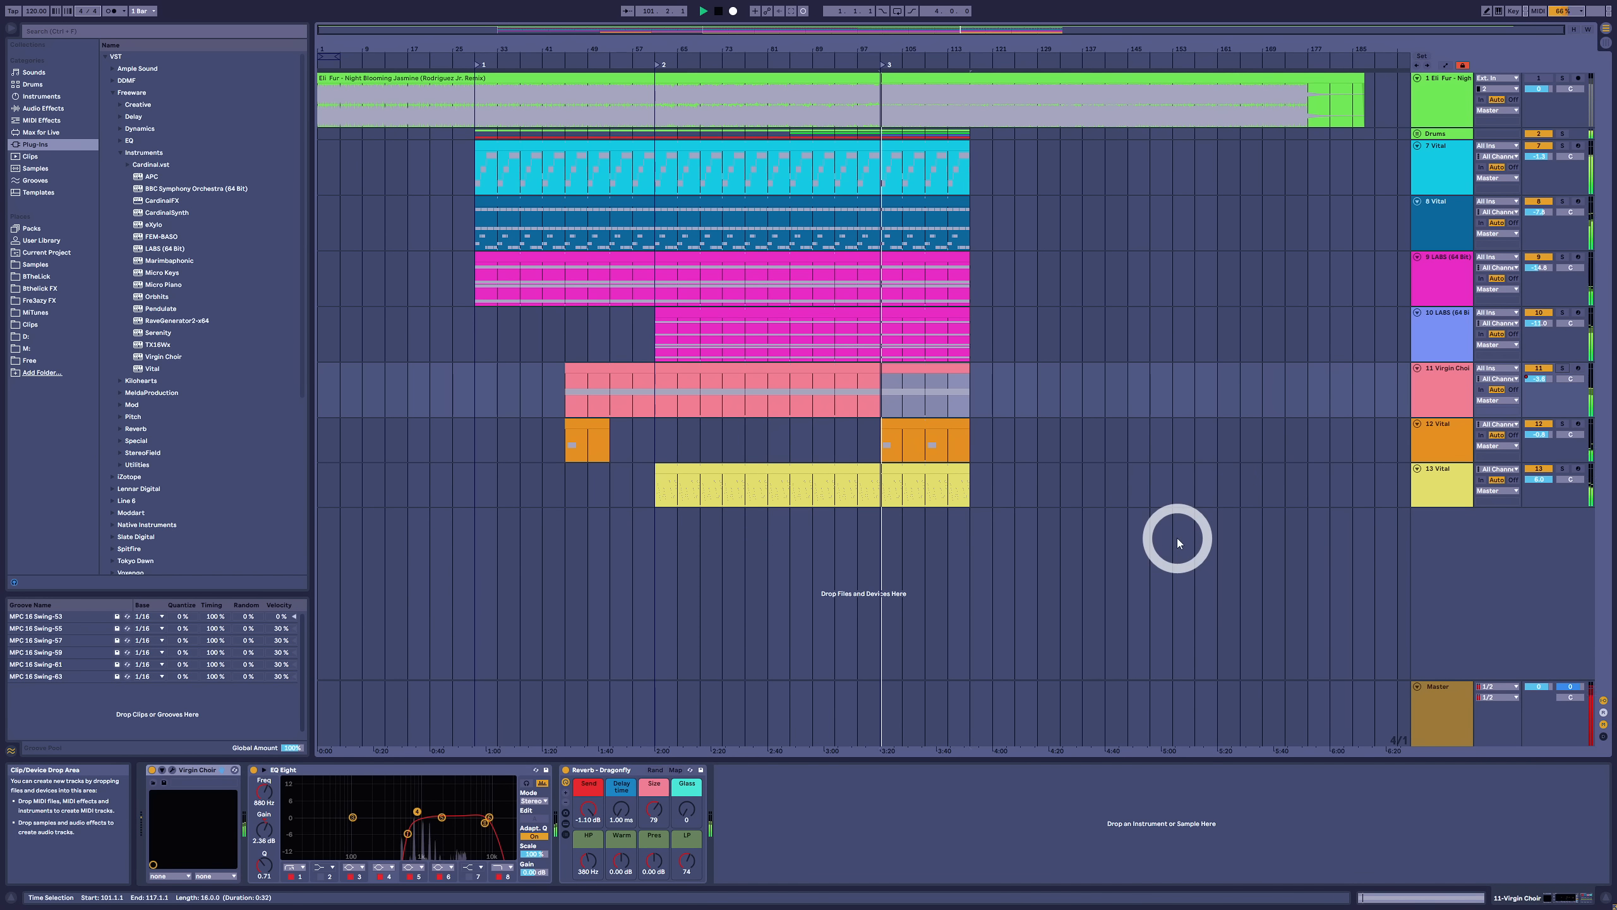
Solo the 12-Vital track and play its first clip from bar 45
left_click(597, 426)
key("space")
left_click(1565, 423)
key("space")
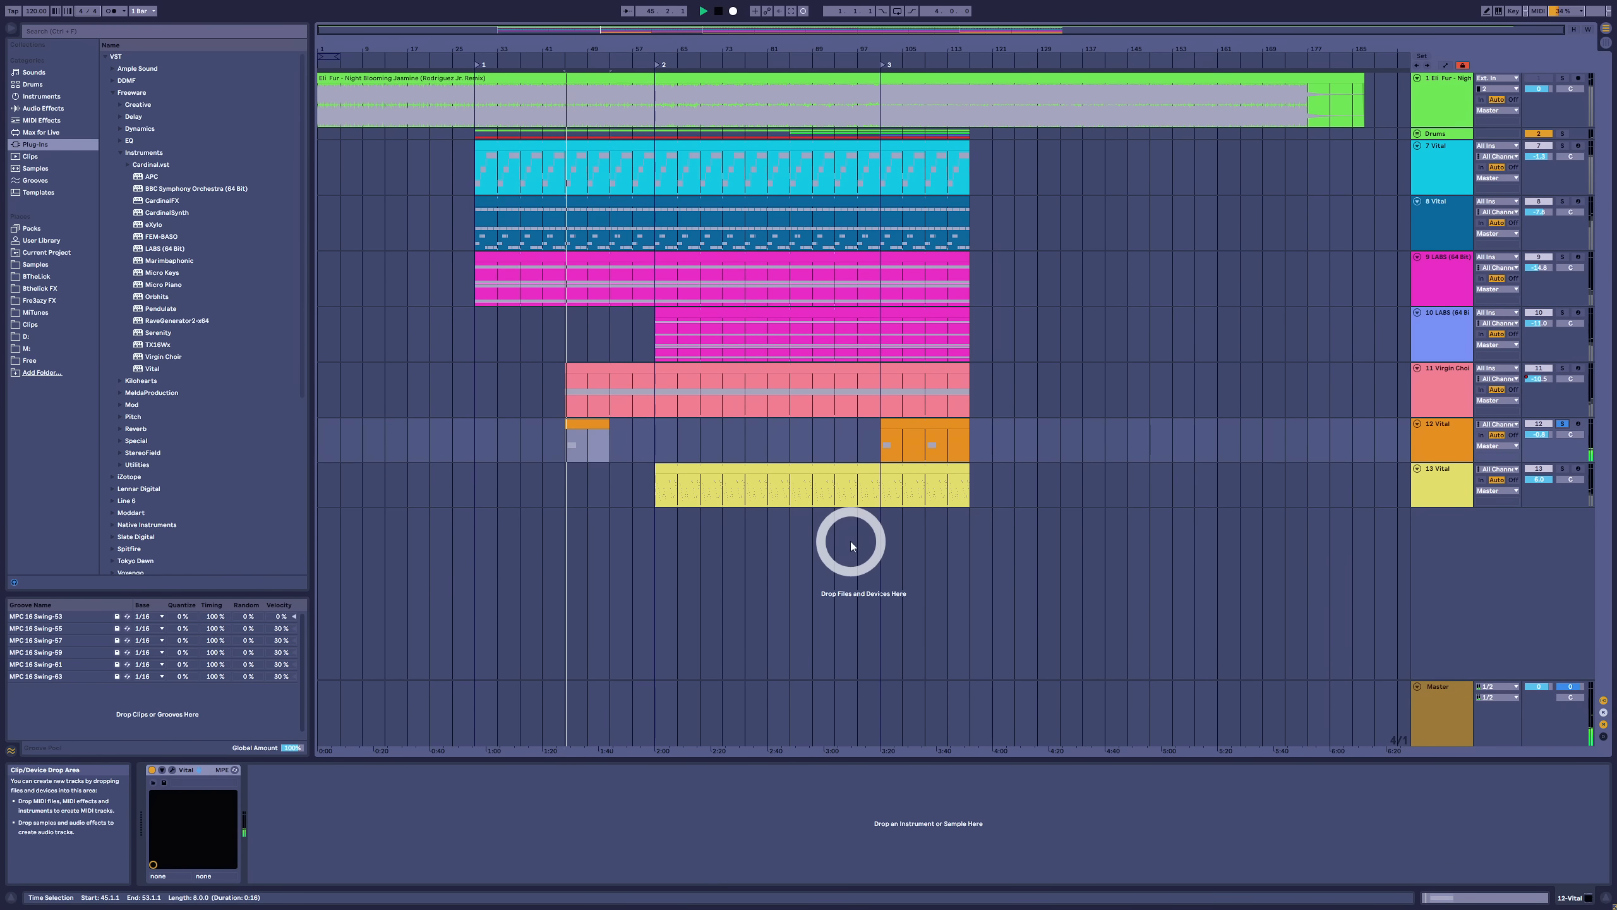
left_click(594, 426)
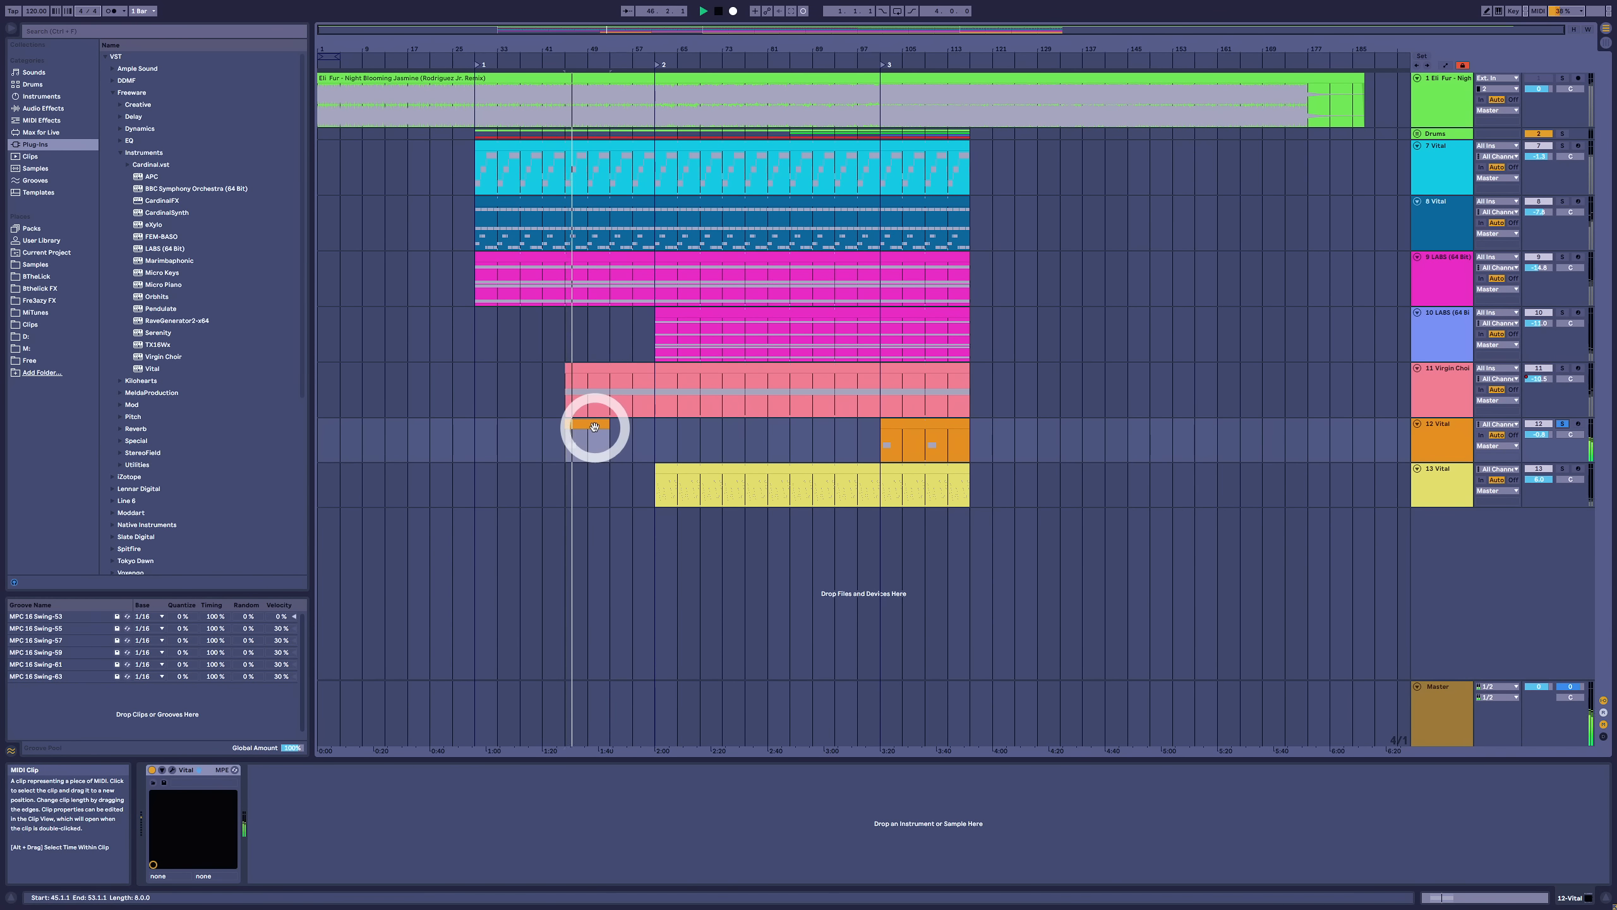
Open the 12-Vital instrument's window and audition oscillator 1's unison detune during playback, leaving it at 9%
left_click(171, 773)
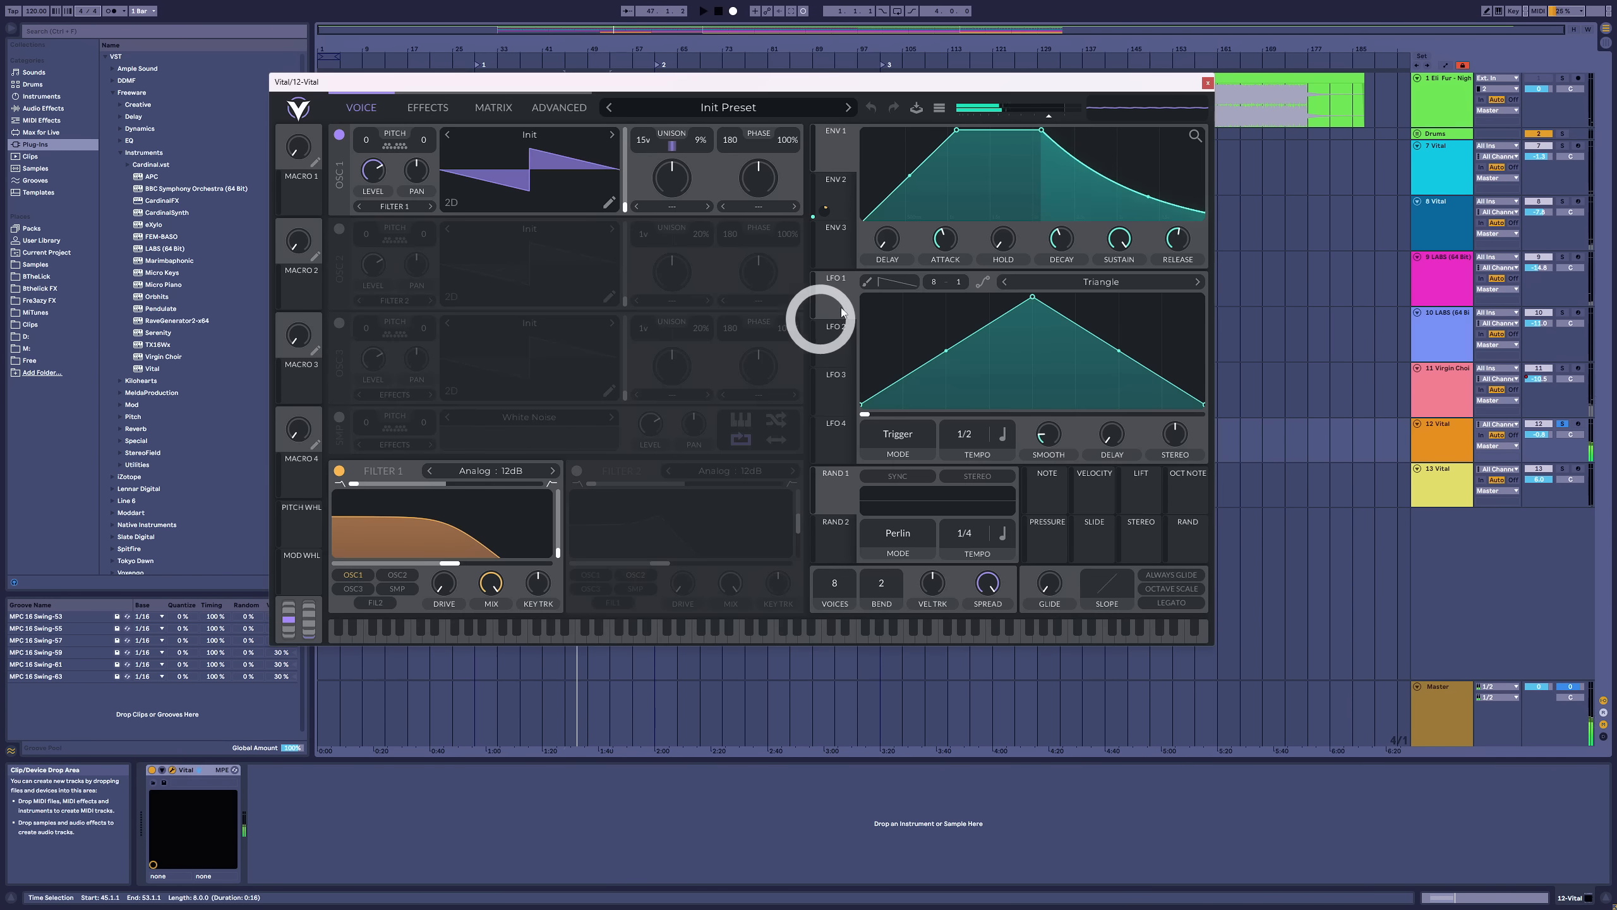
left_click_drag(823, 80, 896, 193)
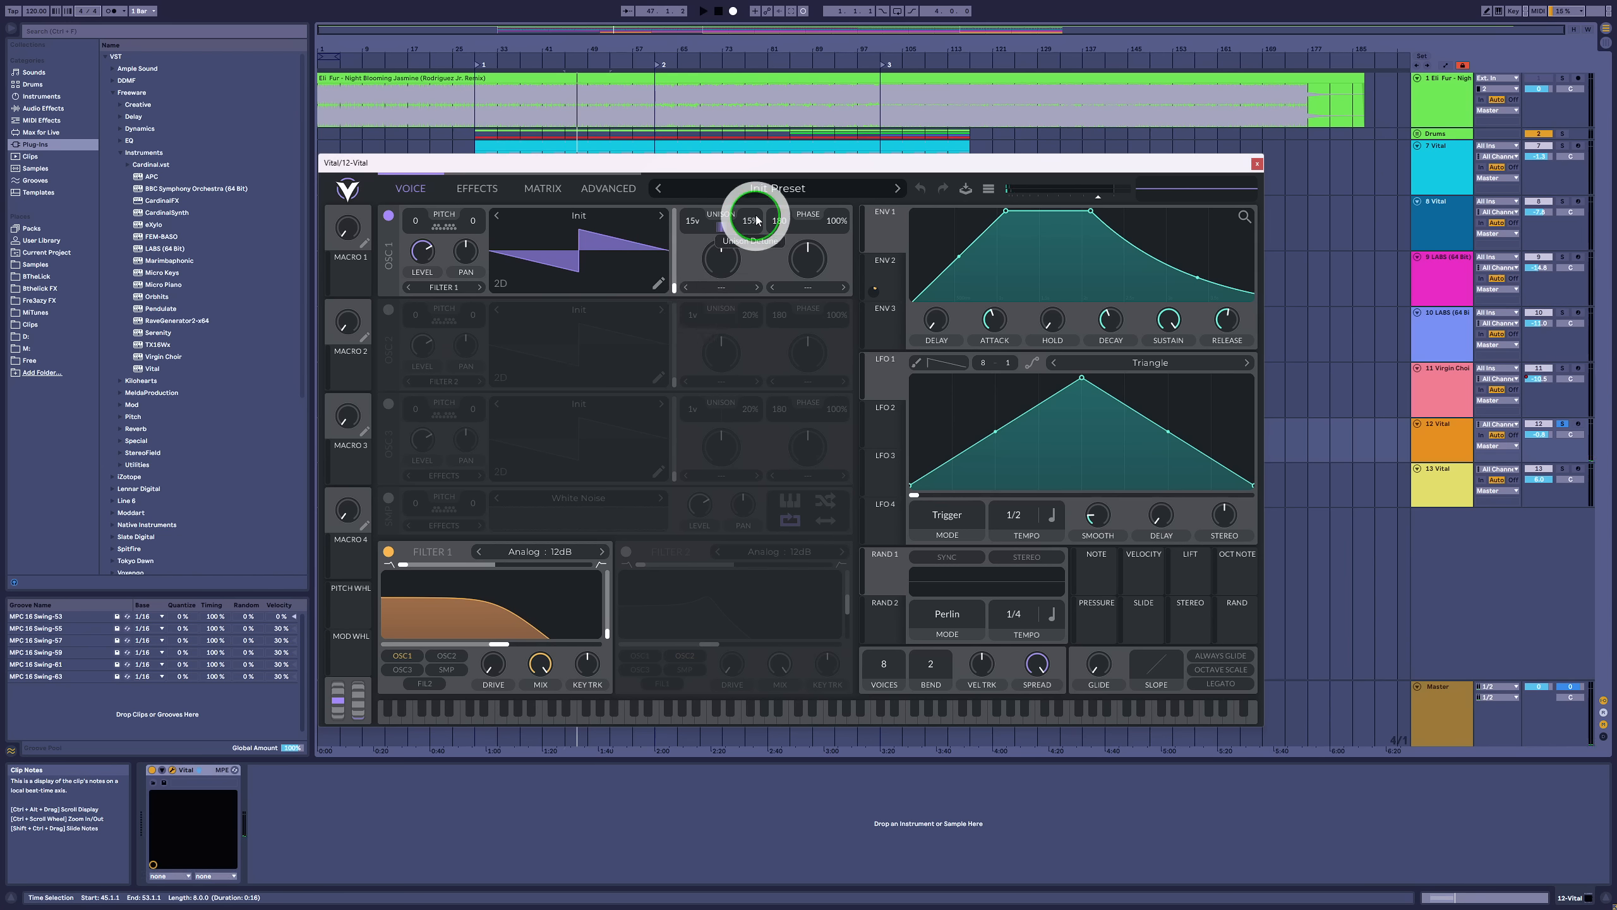
key("space")
left_click_drag(756, 216, 751, 249)
left_click_drag(765, 162, 767, 428)
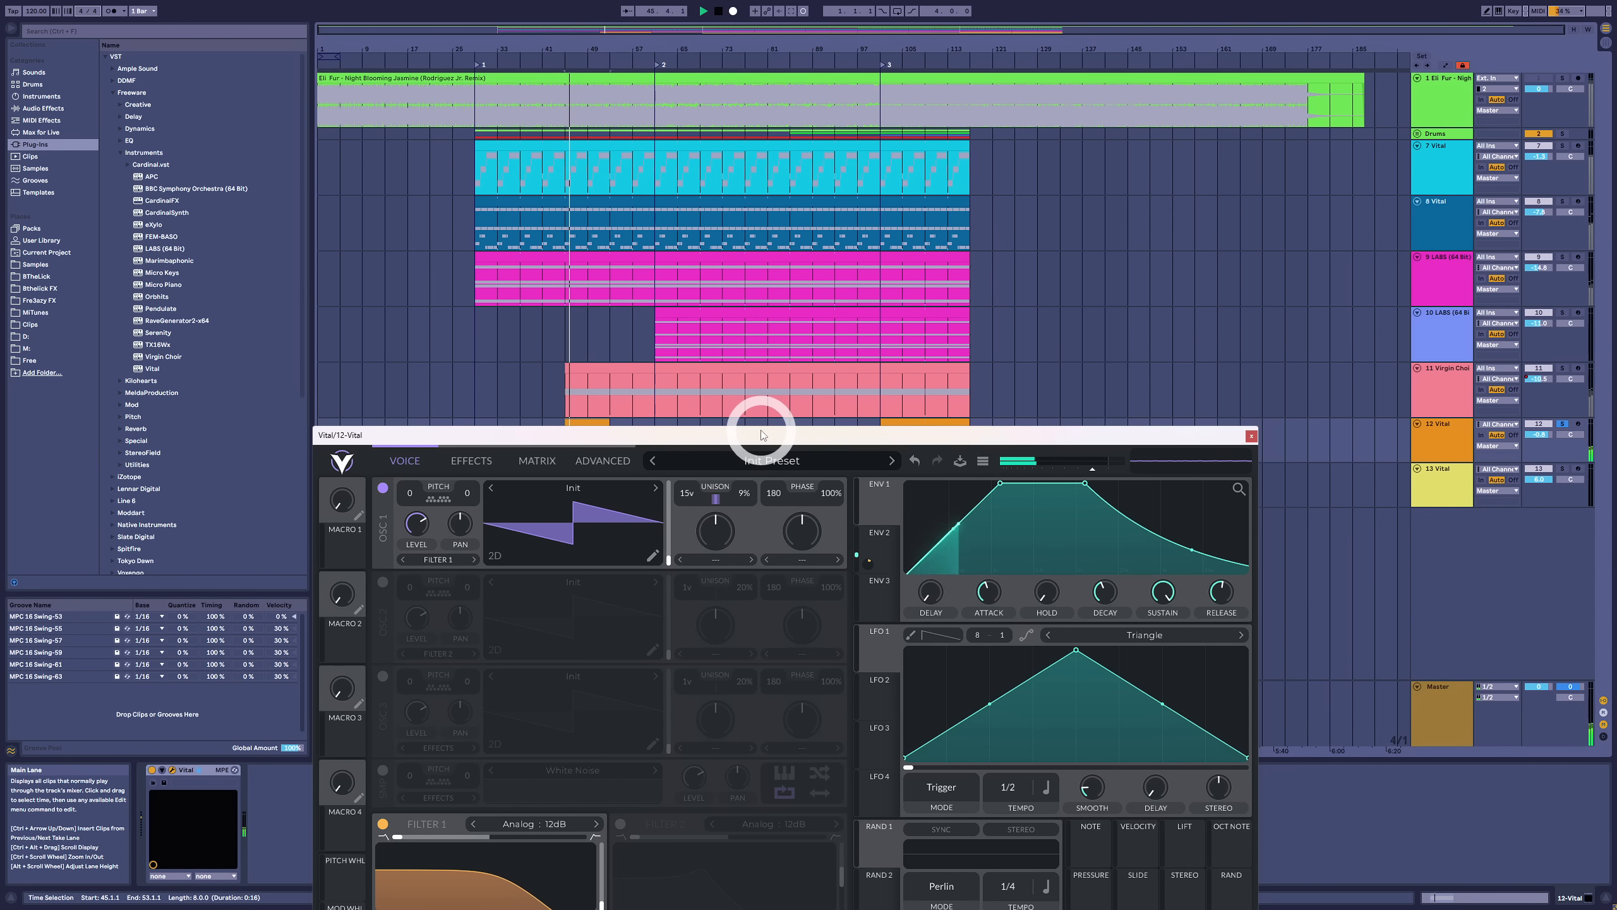
left_click_drag(758, 437, 771, 339)
left_click(728, 399)
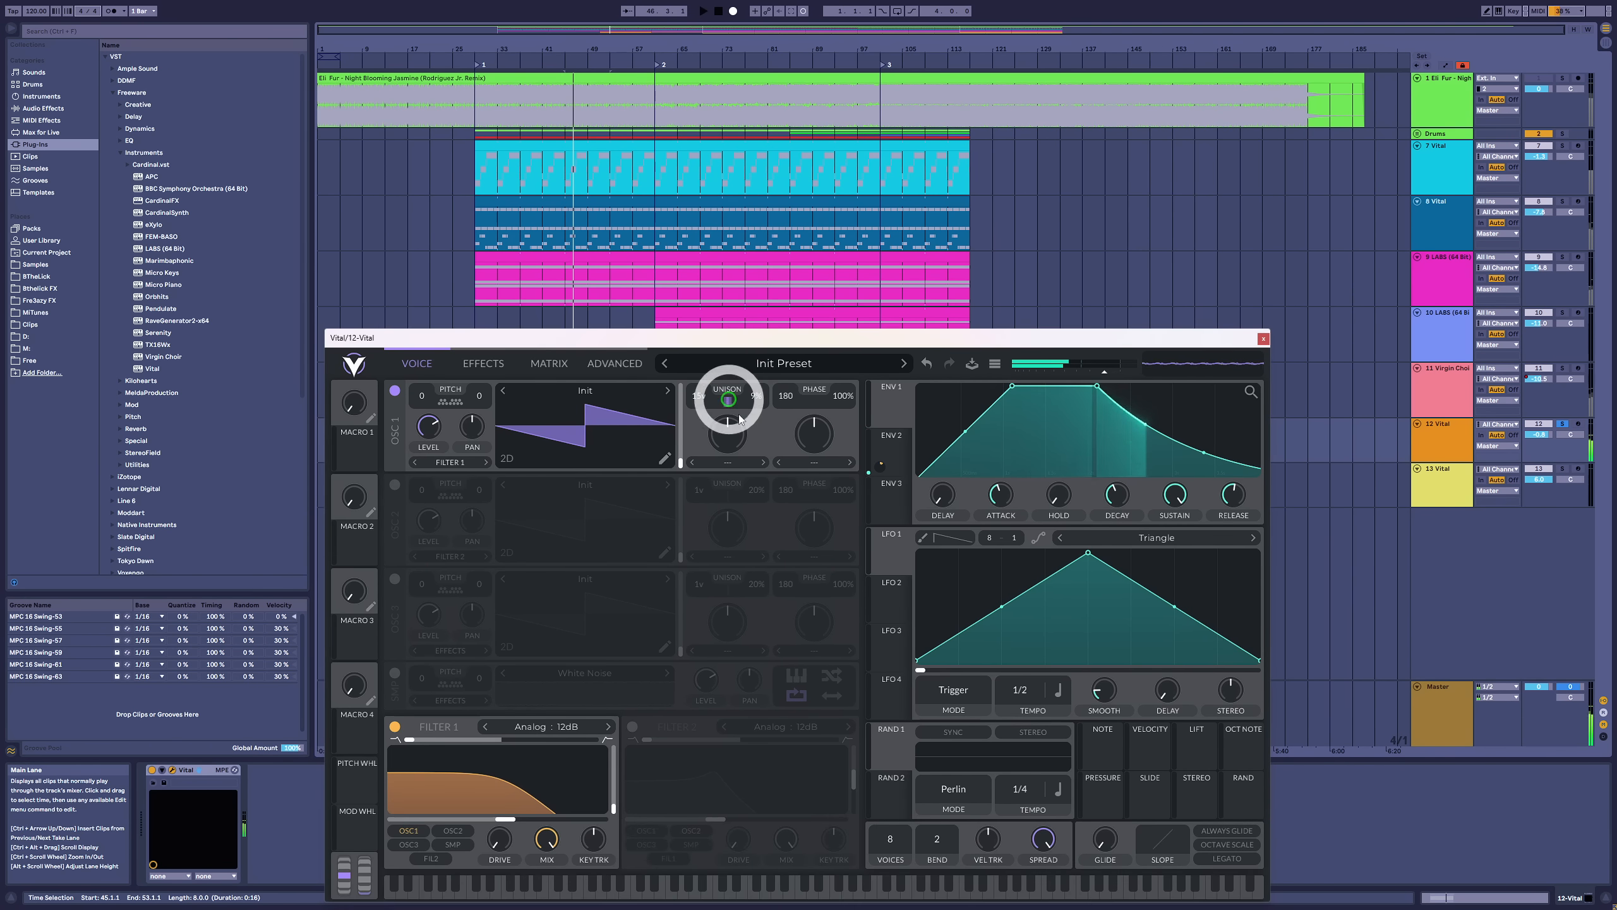
left_click(746, 599)
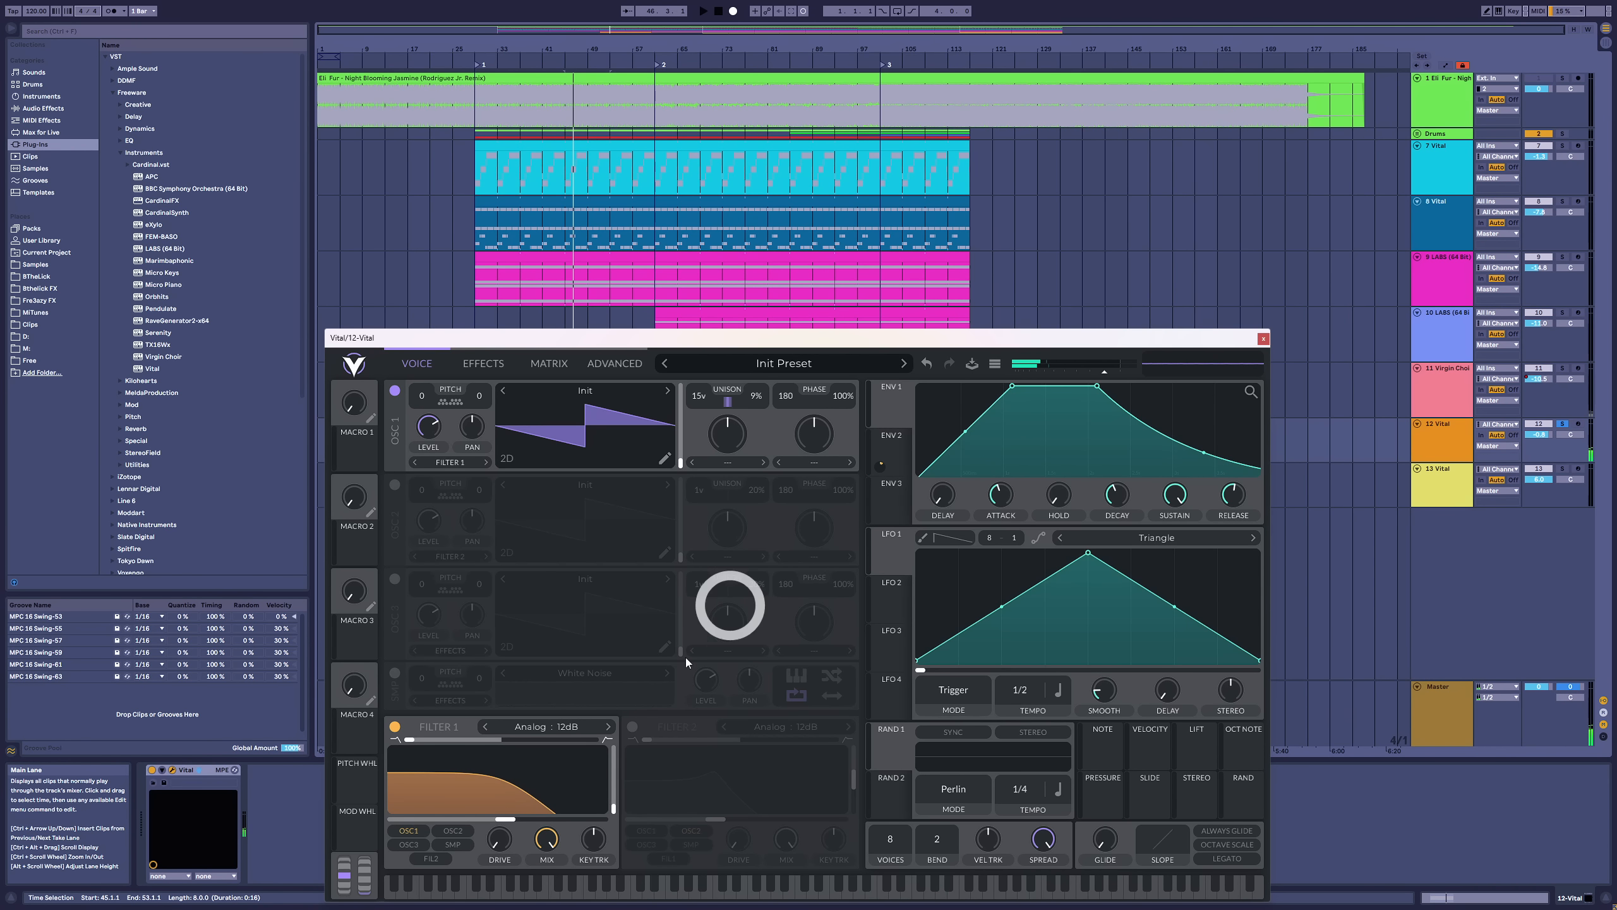
Play the 12-Vital patch, review its EQ and reverb effects, and close the instrument's window
key("space")
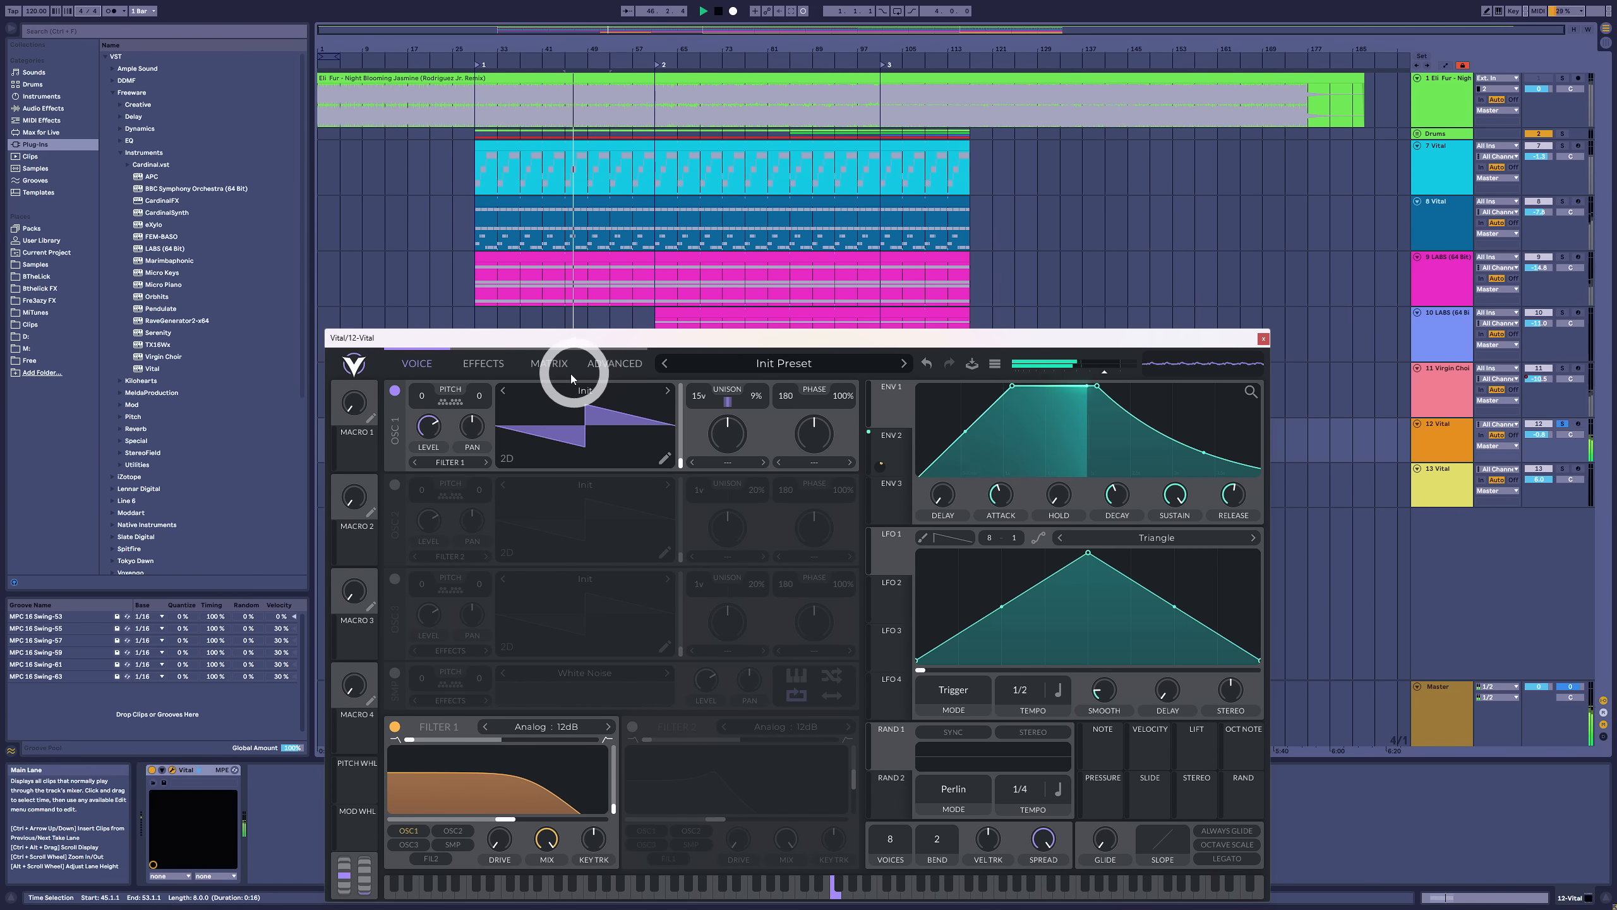
left_click(485, 363)
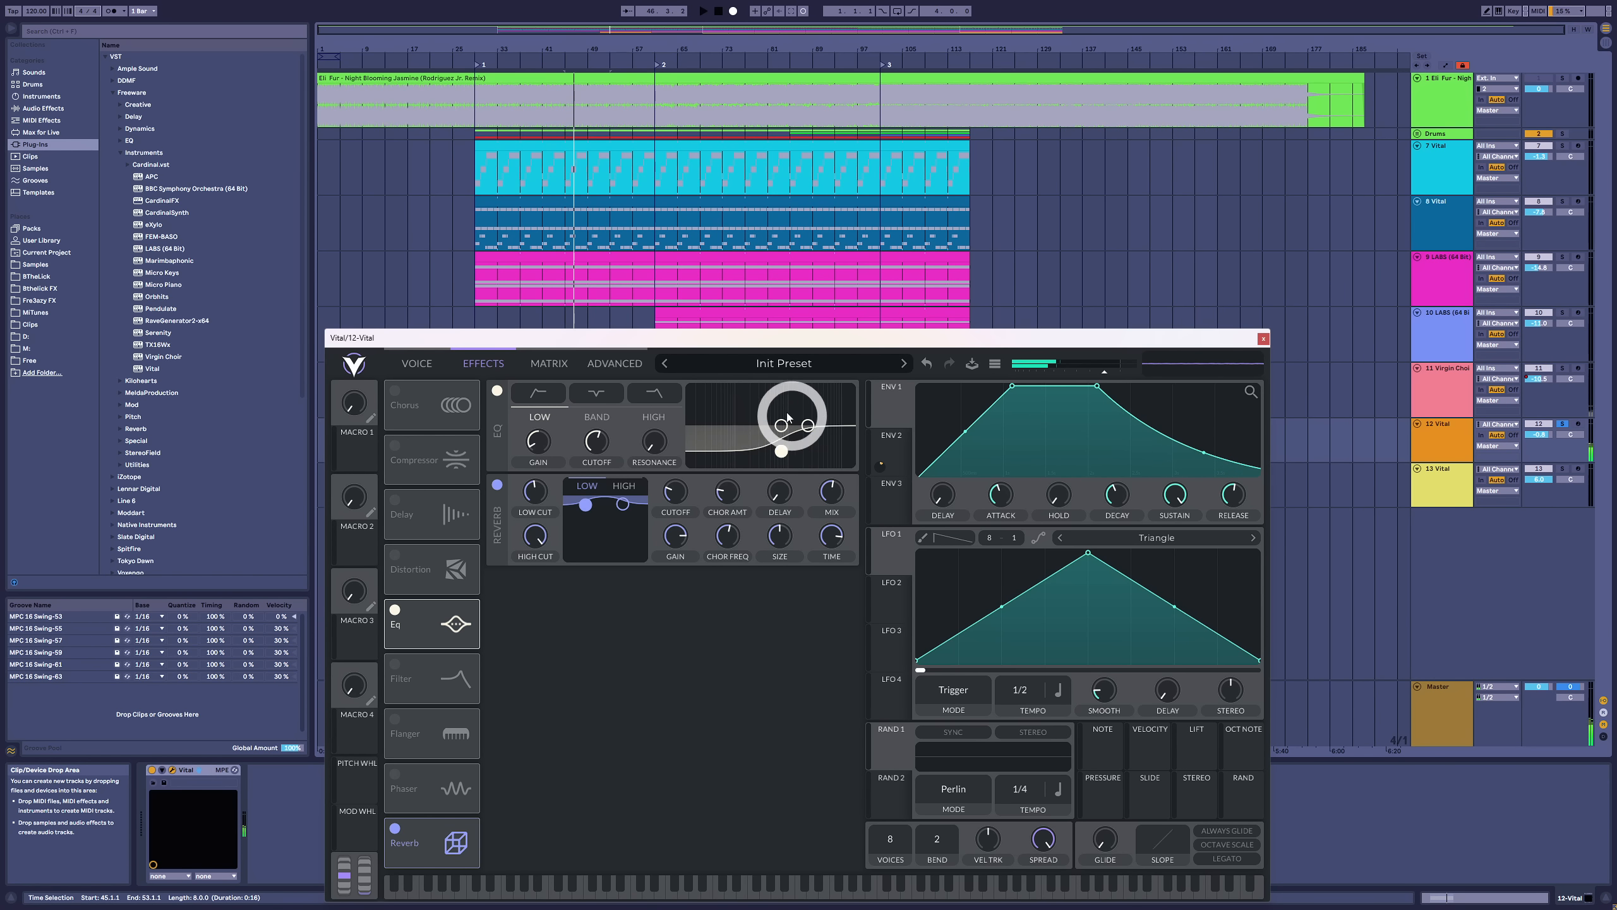
left_click(1263, 339)
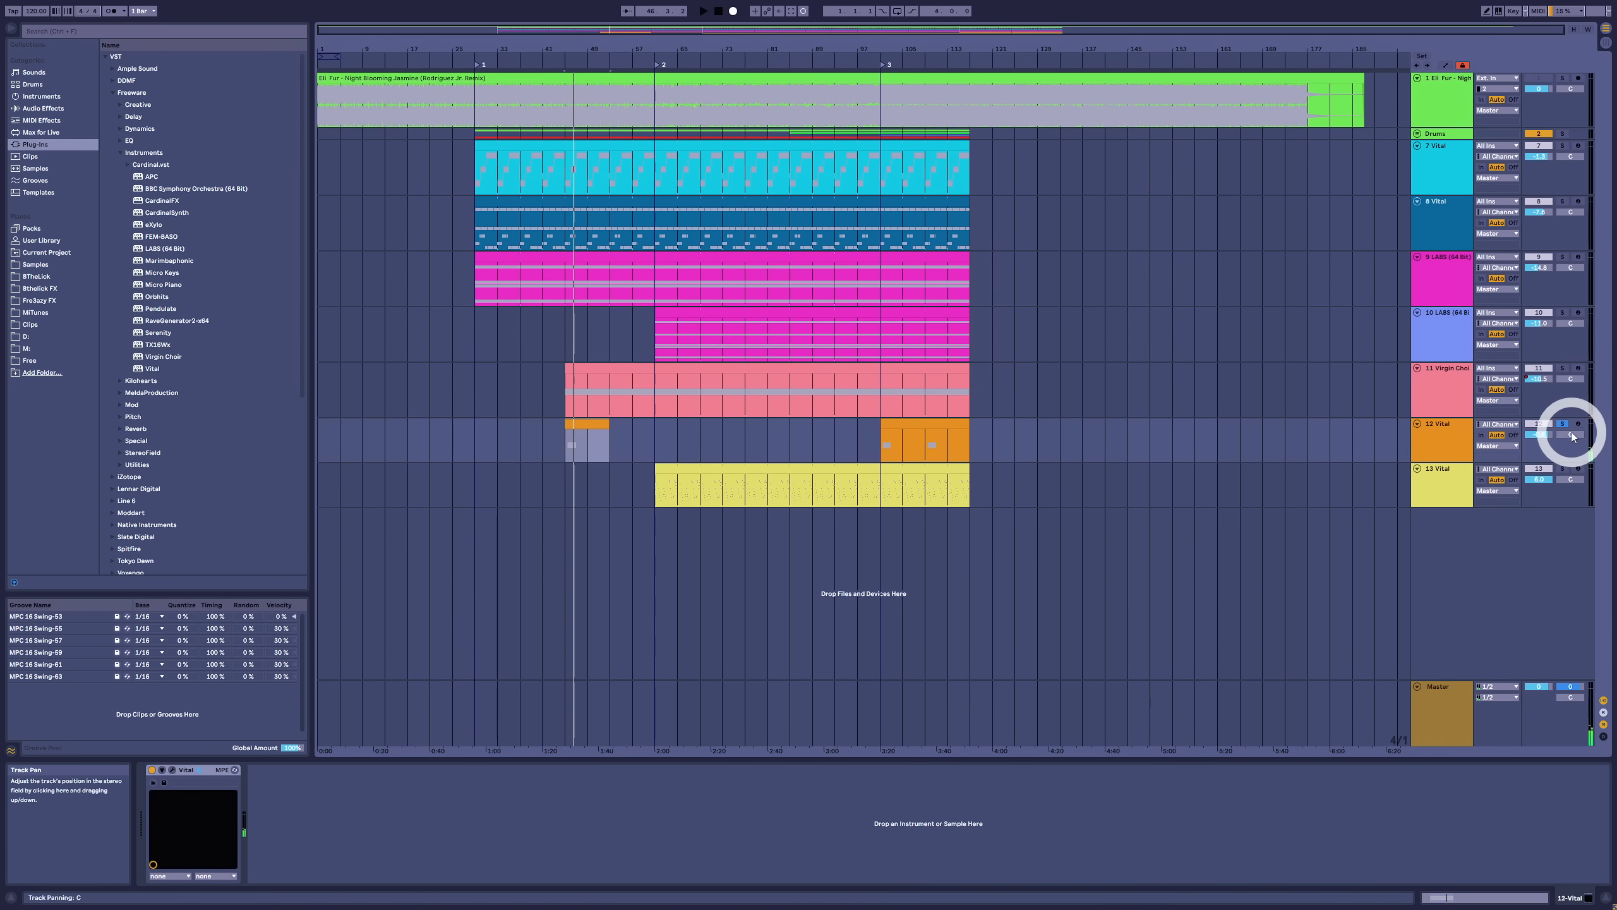
Play the full mix with the 12-Vital solo off while viewing the 13-Vital track's devices
left_click(884, 480)
key("space")
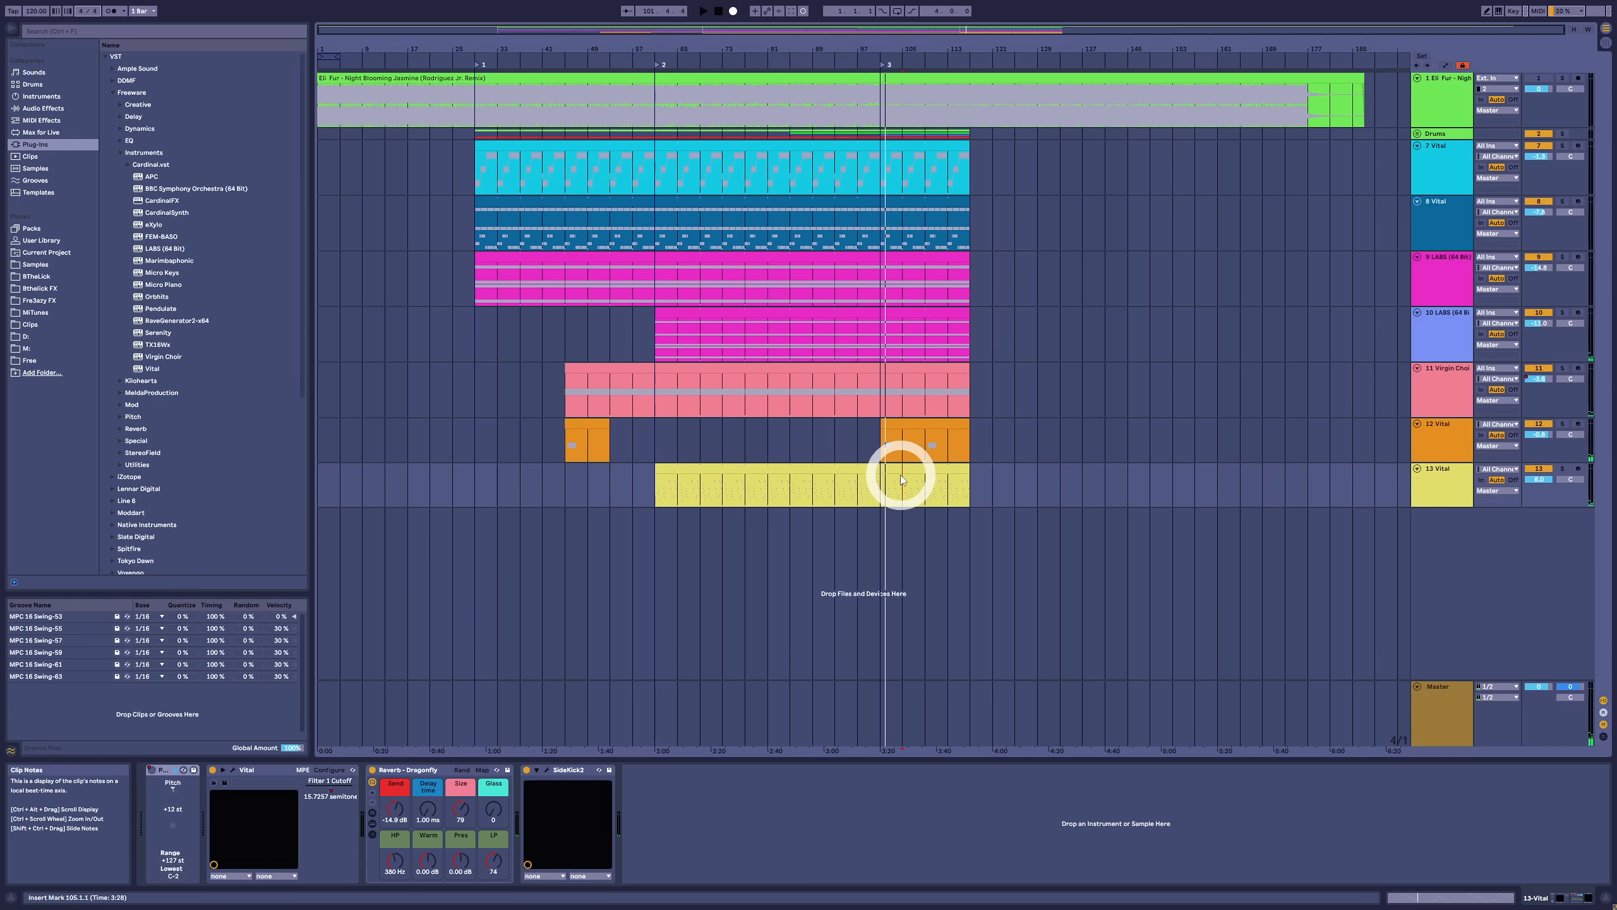
left_click(920, 472)
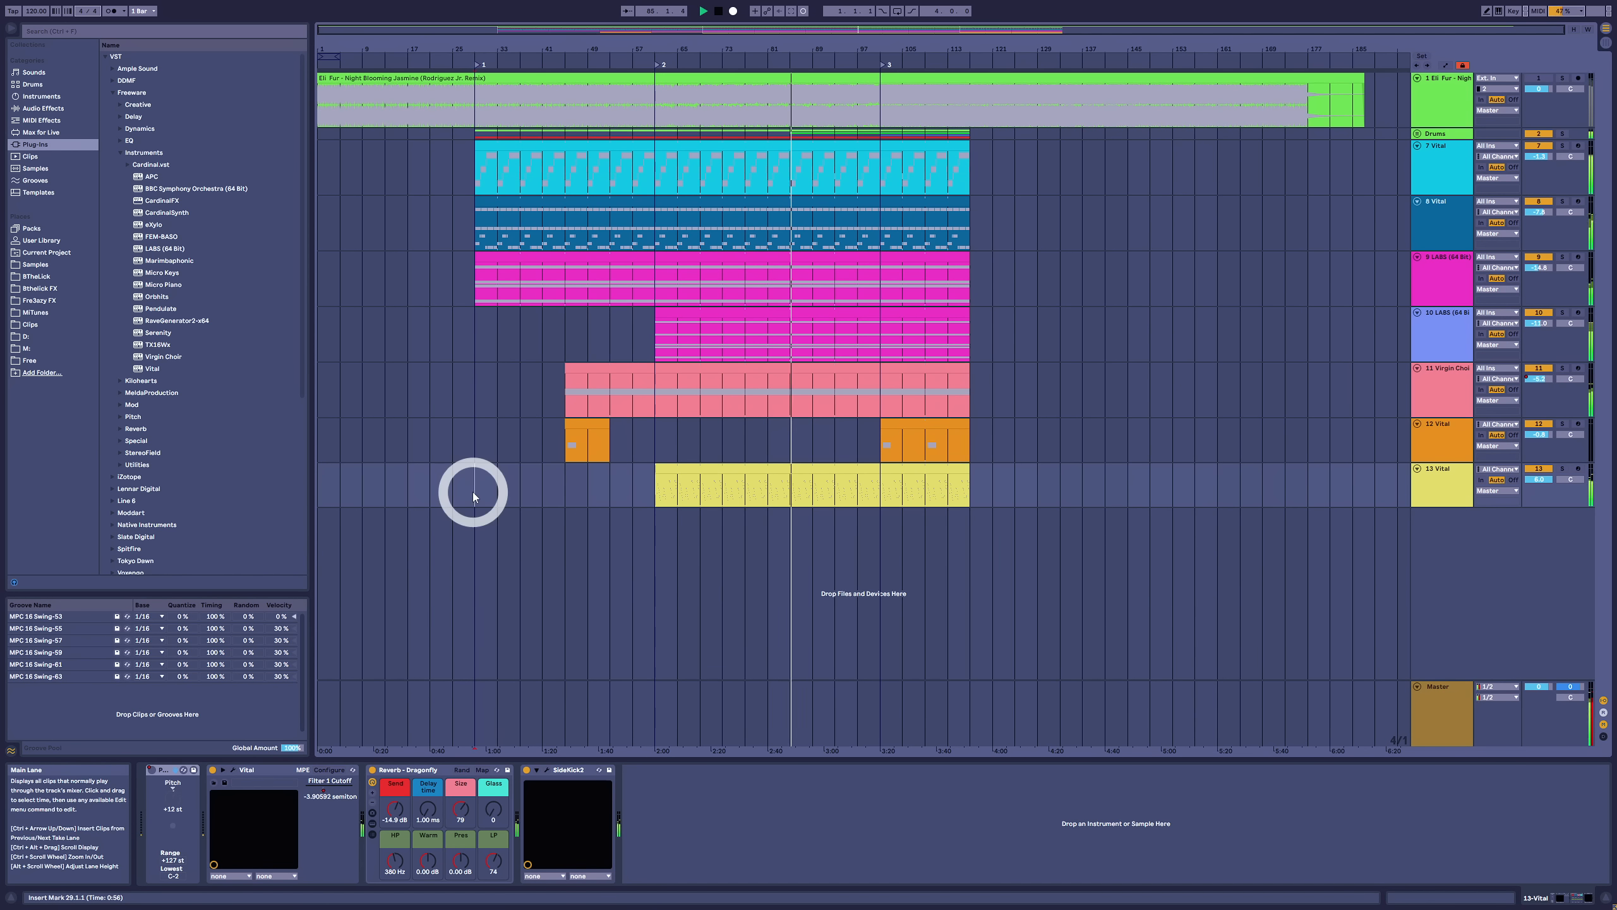